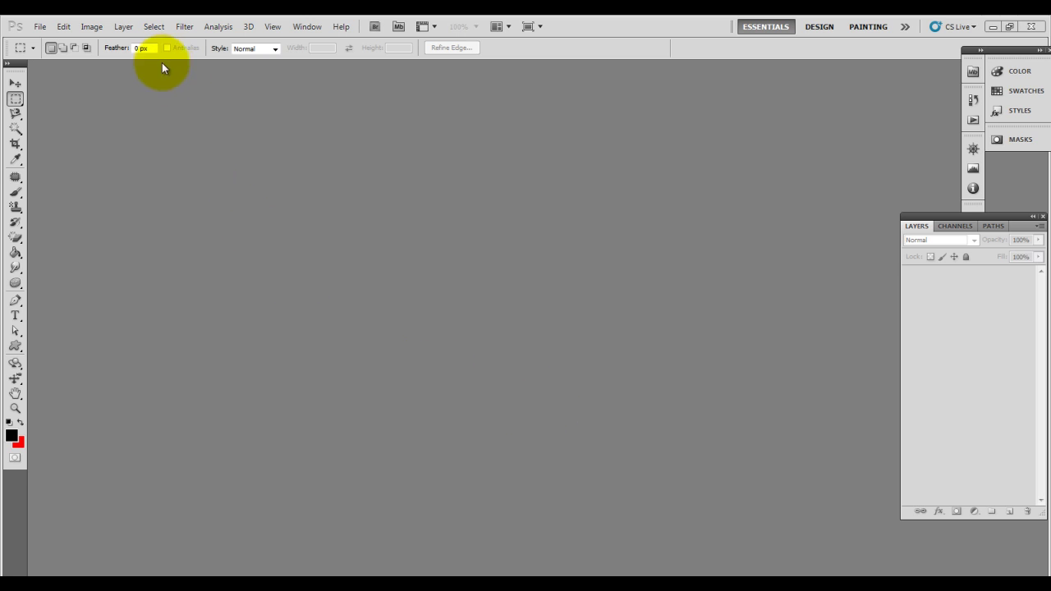
Open pimples.jpg from the images folder and zoom in on the woman's face.
{"action": "left_click", "coordinate": [123, 26]}
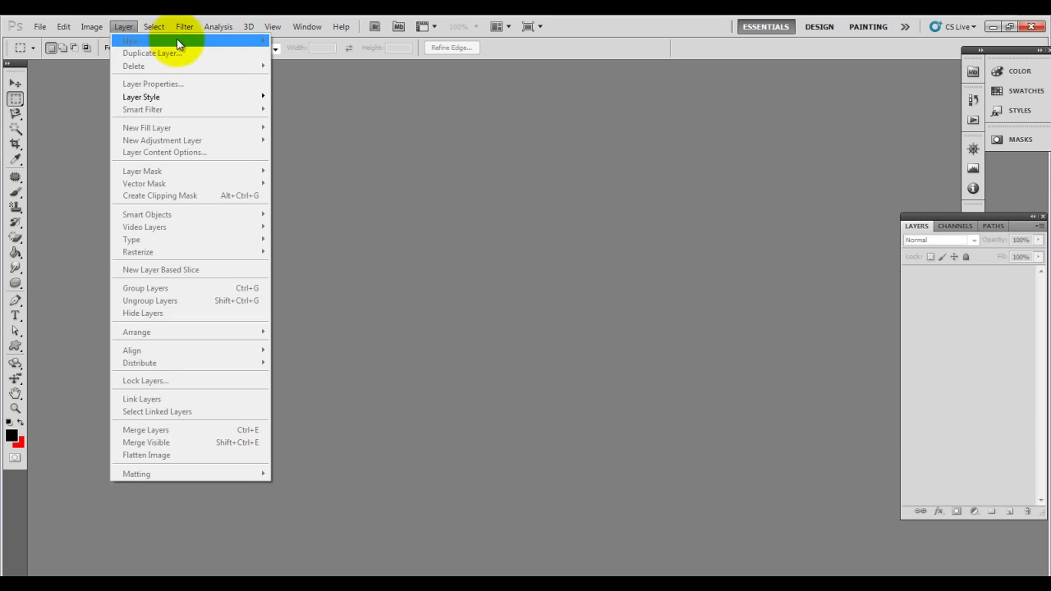
{"action": "left_click", "coordinate": [523, 171]}
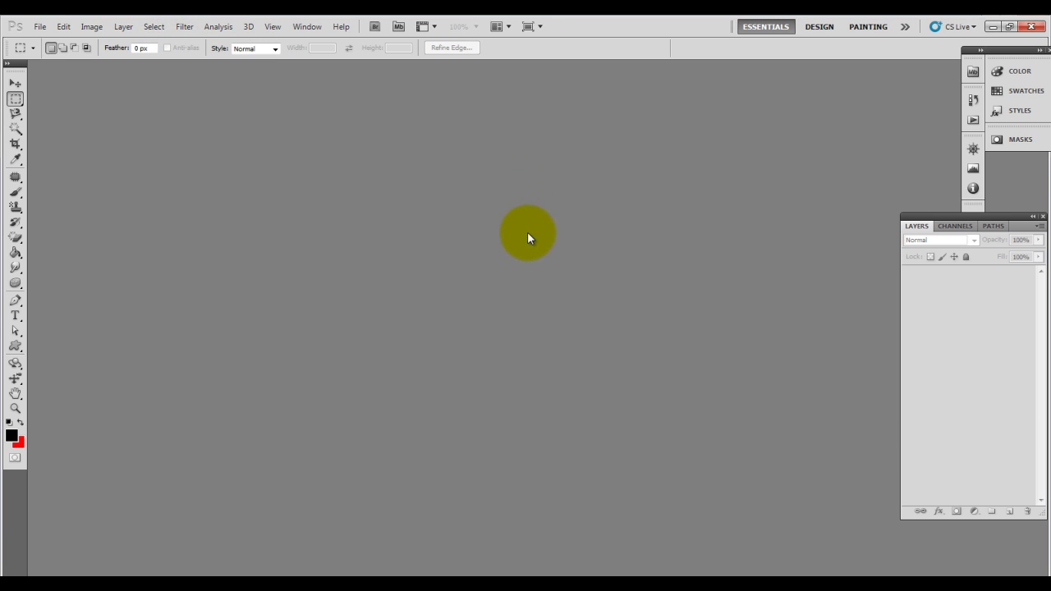
{"action": "double_click", "coordinate": [527, 237]}
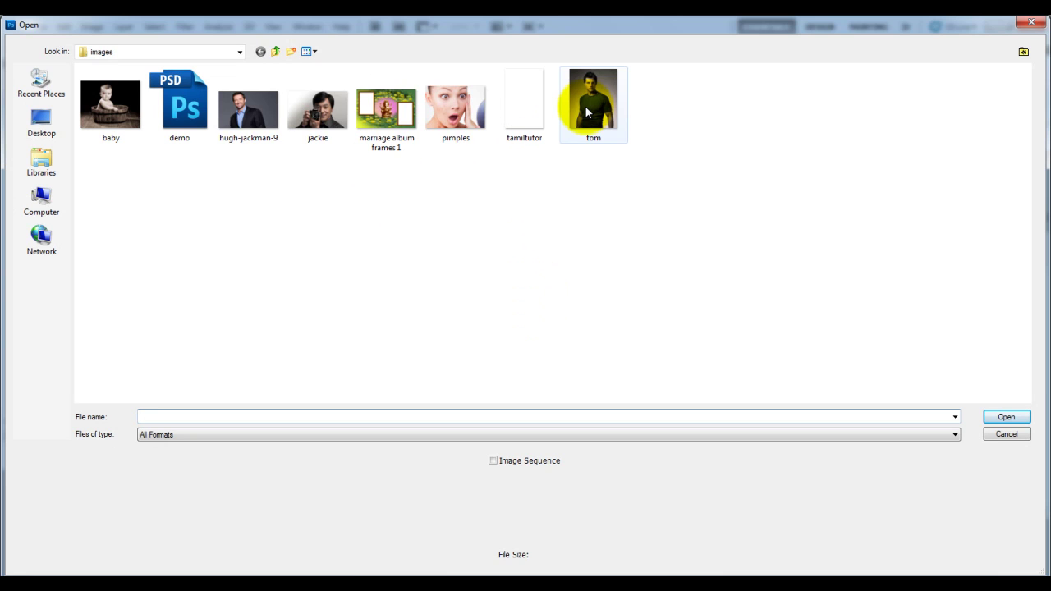
{"action": "left_click", "coordinate": [464, 100]}
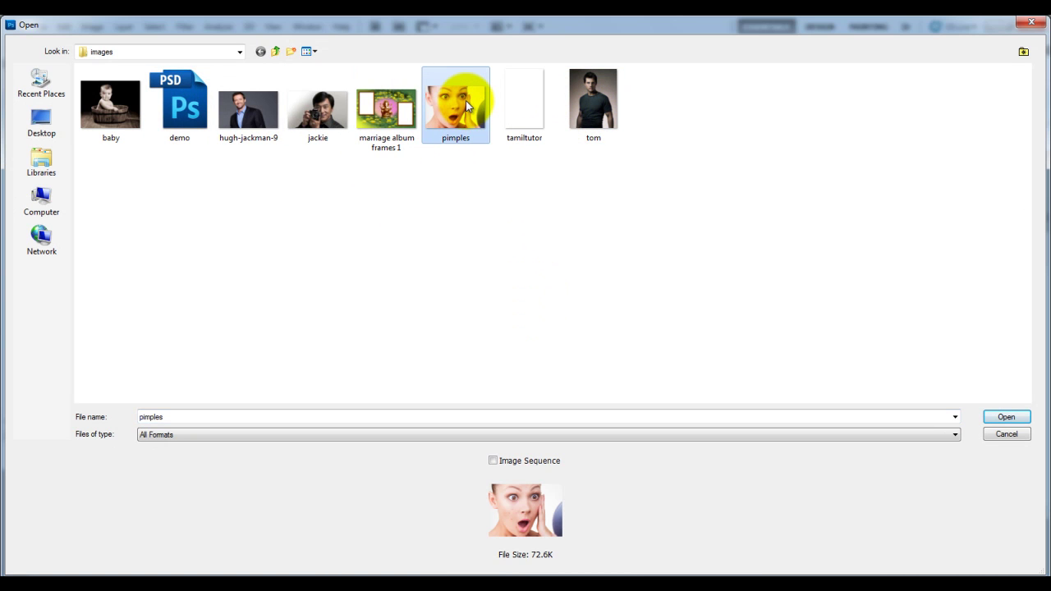
{"action": "double_click", "coordinate": [466, 104]}
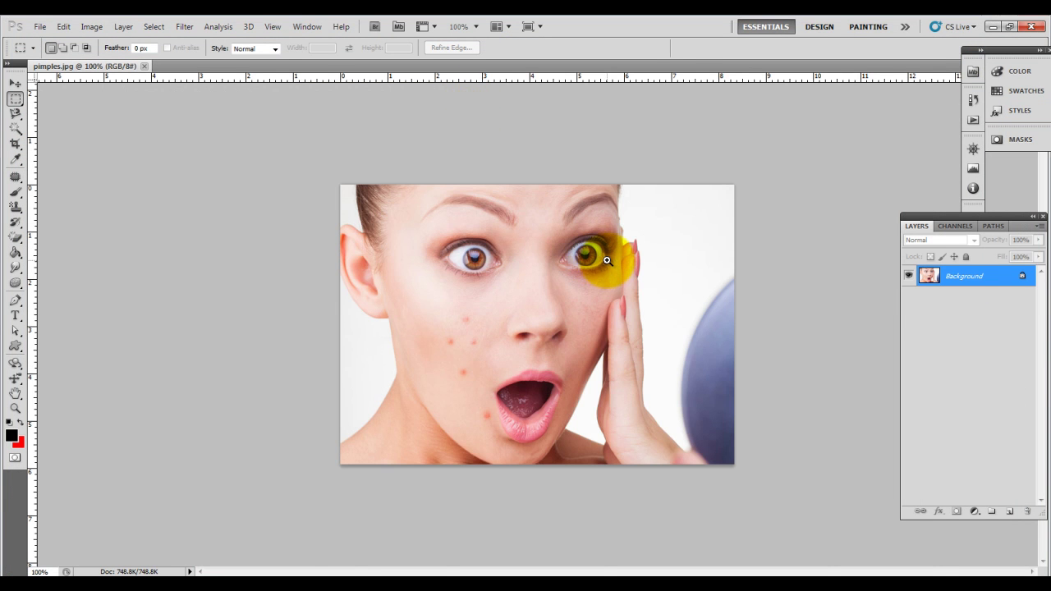
{"action": "left_click", "coordinate": [607, 260]}
{"action": "left_click_drag", "start_coordinate": [613, 279], "coordinate": [584, 241]}
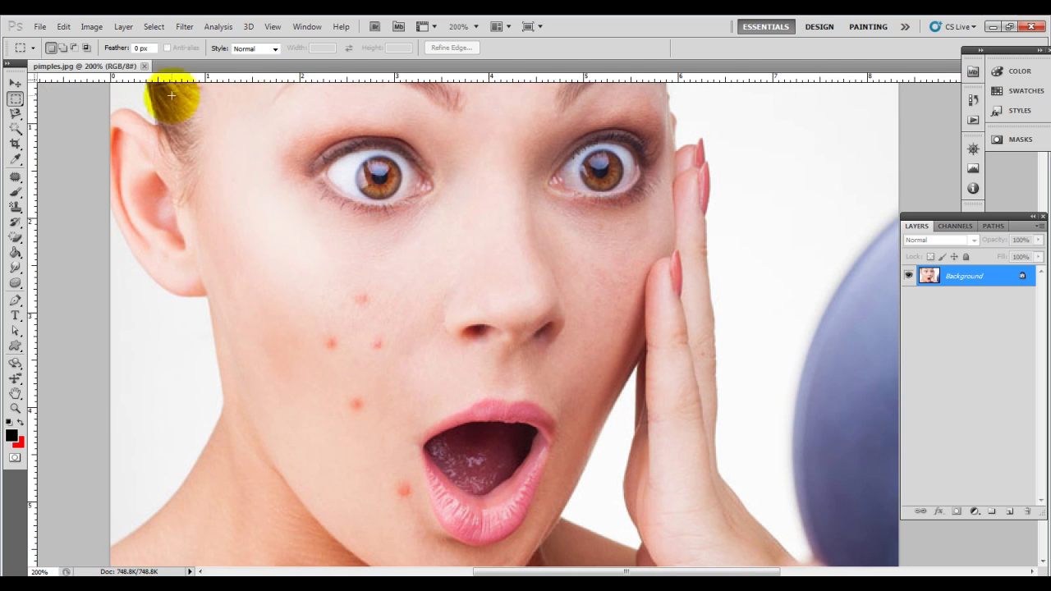
Create an empty layer named Layer 1 above Background via Layer > New > Layer.
{"action": "left_click", "coordinate": [123, 27]}
{"action": "mouse_move", "coordinate": [132, 40]}
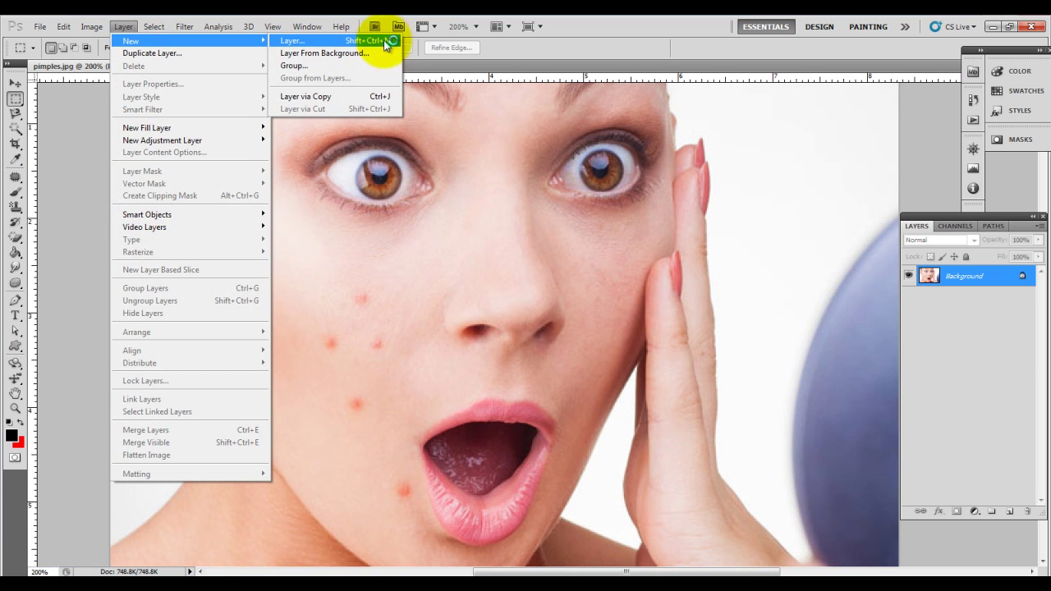
{"action": "left_click", "coordinate": [975, 277]}
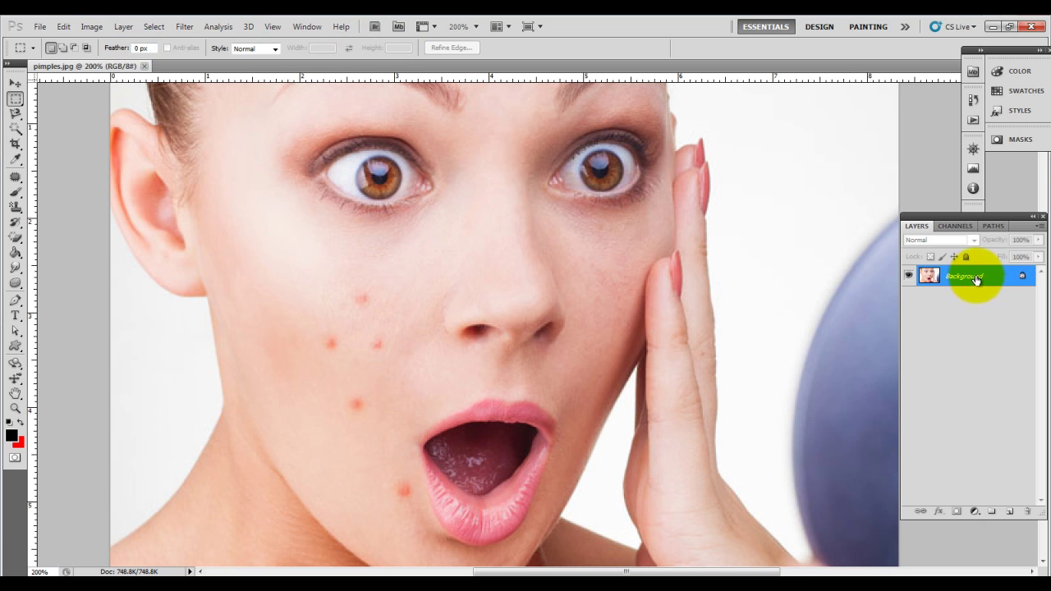
{"action": "left_click", "coordinate": [1011, 513]}
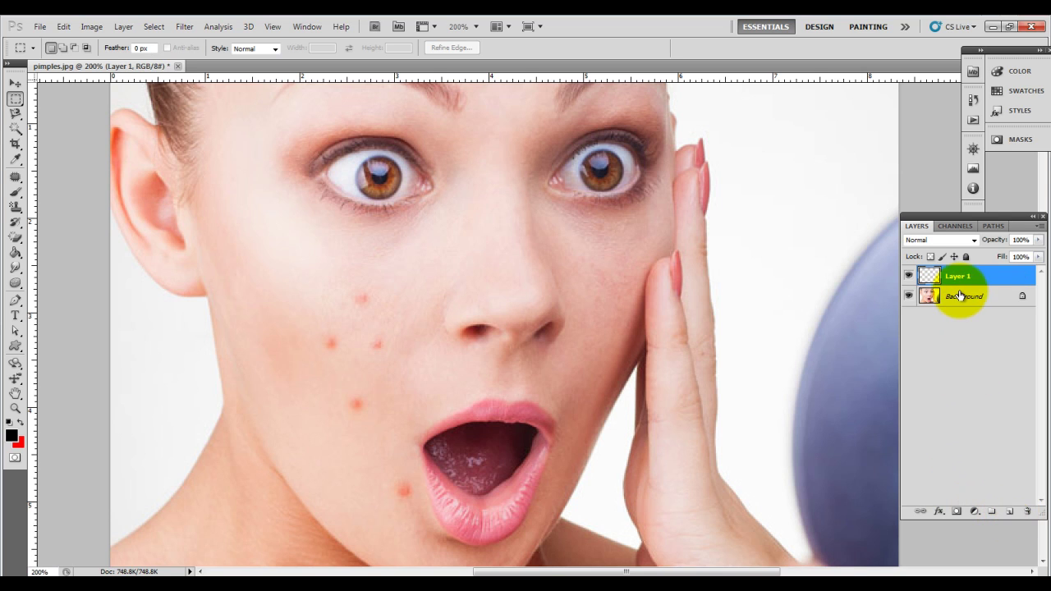
{"action": "key", "text": "ctrl+z"}
{"action": "left_click", "coordinate": [123, 26]}
{"action": "left_click", "coordinate": [377, 40]}
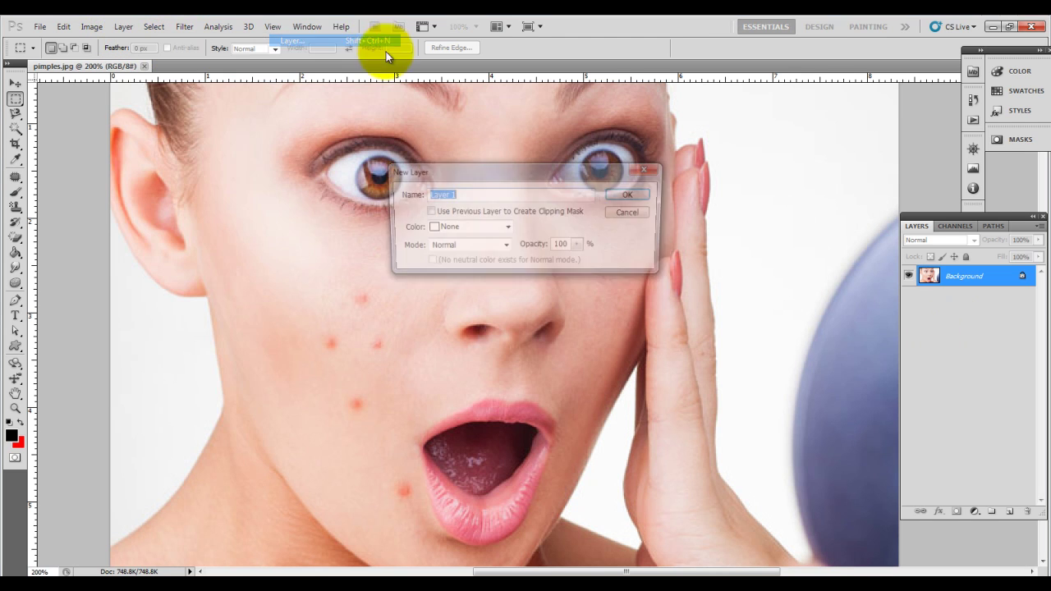
{"action": "left_click", "coordinate": [626, 195]}
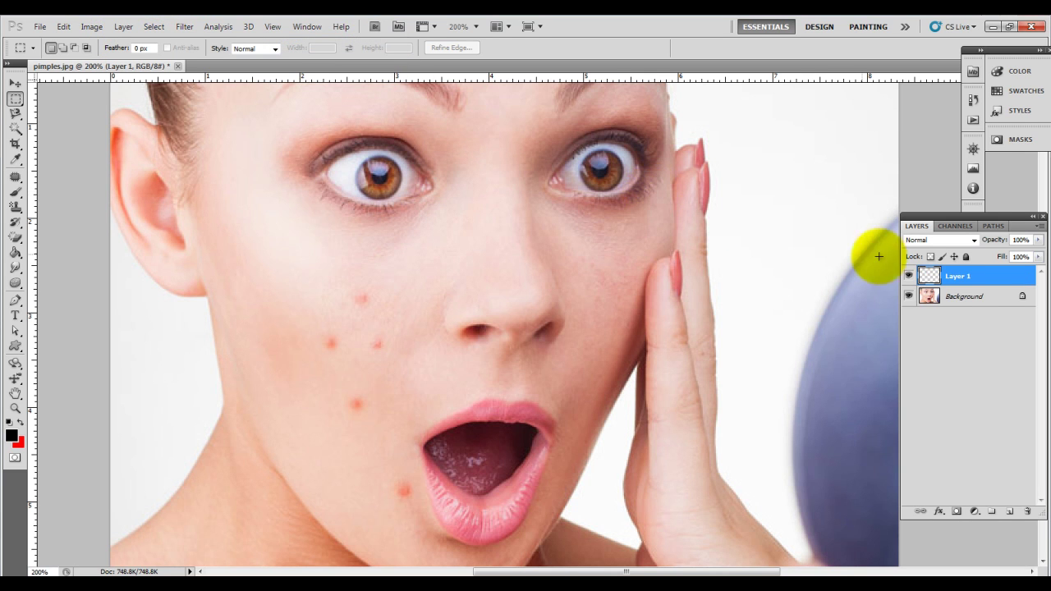
{"action": "left_click", "coordinate": [973, 313]}
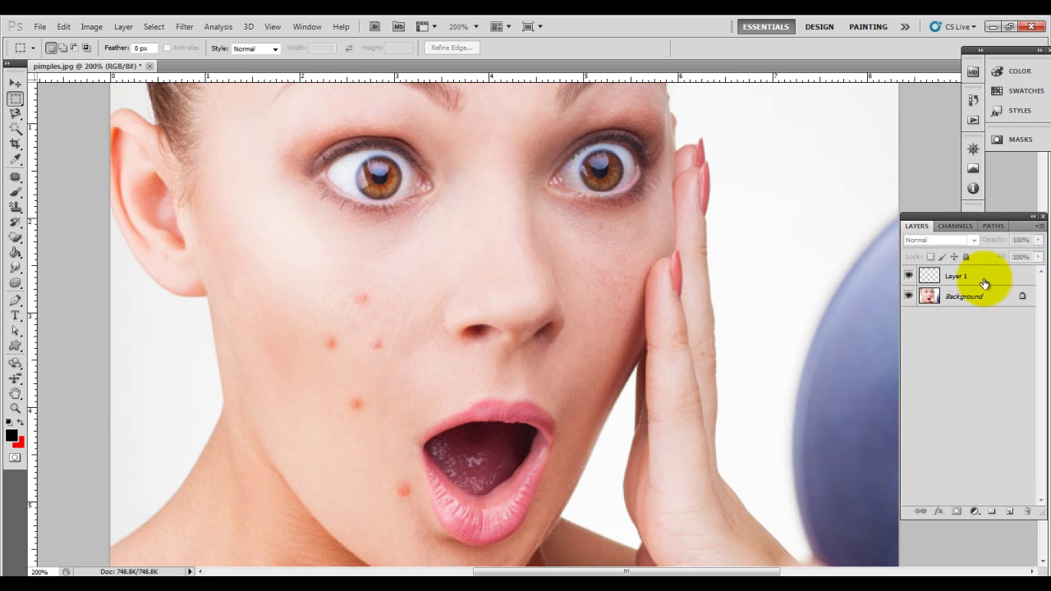
{"action": "left_click", "coordinate": [982, 278]}
Create a second empty layer, dsdsdsfsd, above Layer 1.
{"action": "left_click", "coordinate": [119, 26]}
{"action": "mouse_move", "coordinate": [132, 40]}
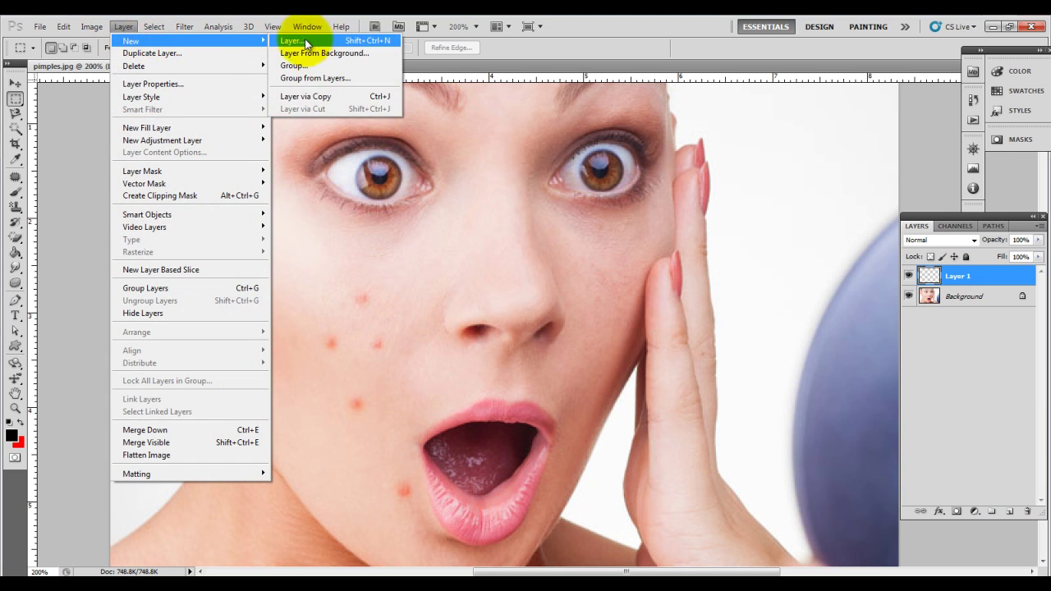
{"action": "left_click", "coordinate": [303, 38]}
{"action": "type", "text": "dsdsdsfsd"}
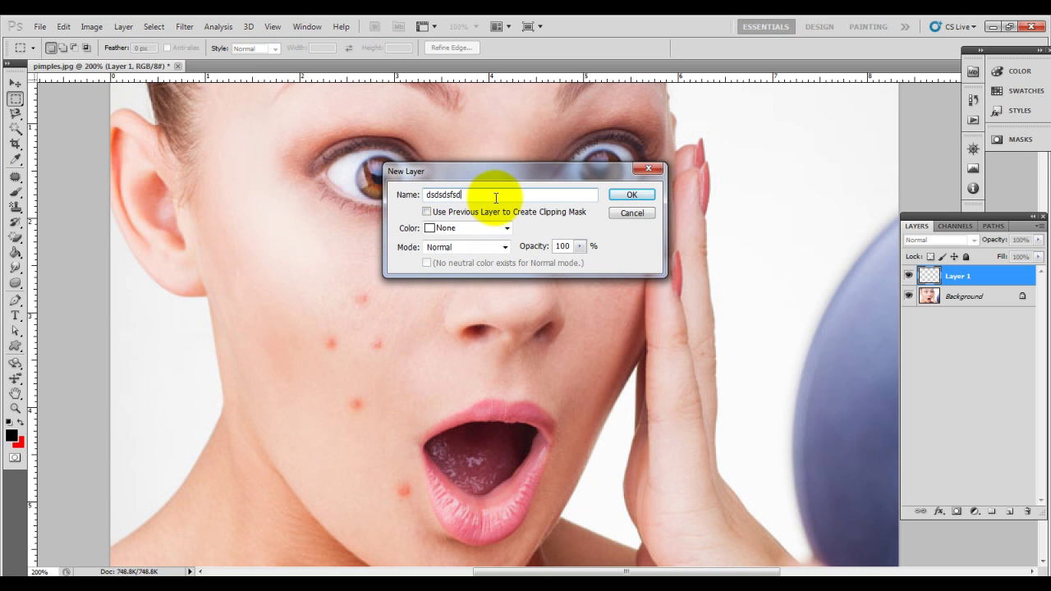
{"action": "left_click", "coordinate": [634, 196]}
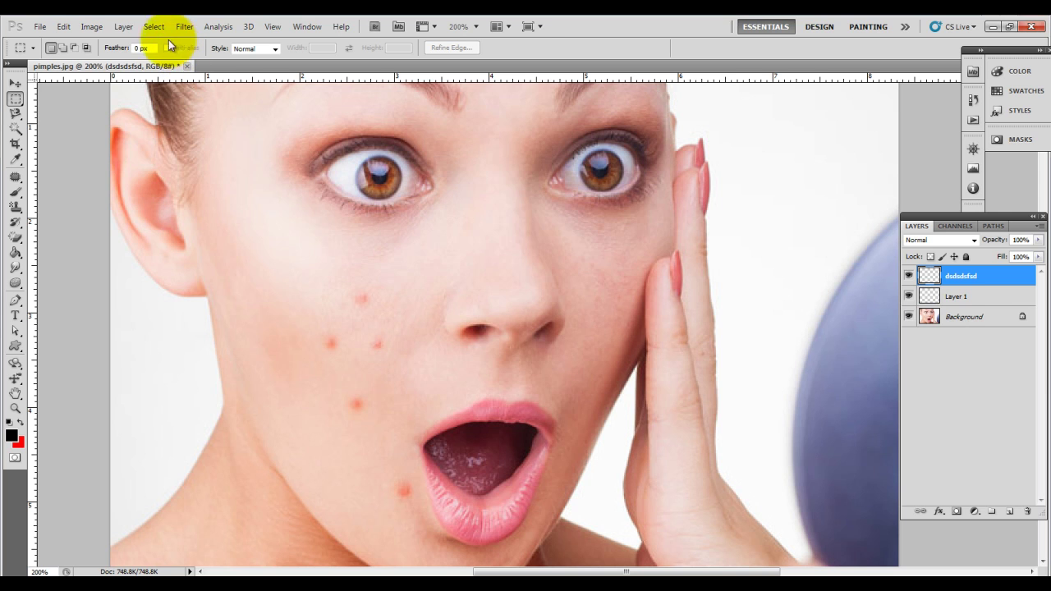
Convert Background to Layer 0, then undo it and cancel, leaving Background unchanged.
{"action": "left_click", "coordinate": [933, 317]}
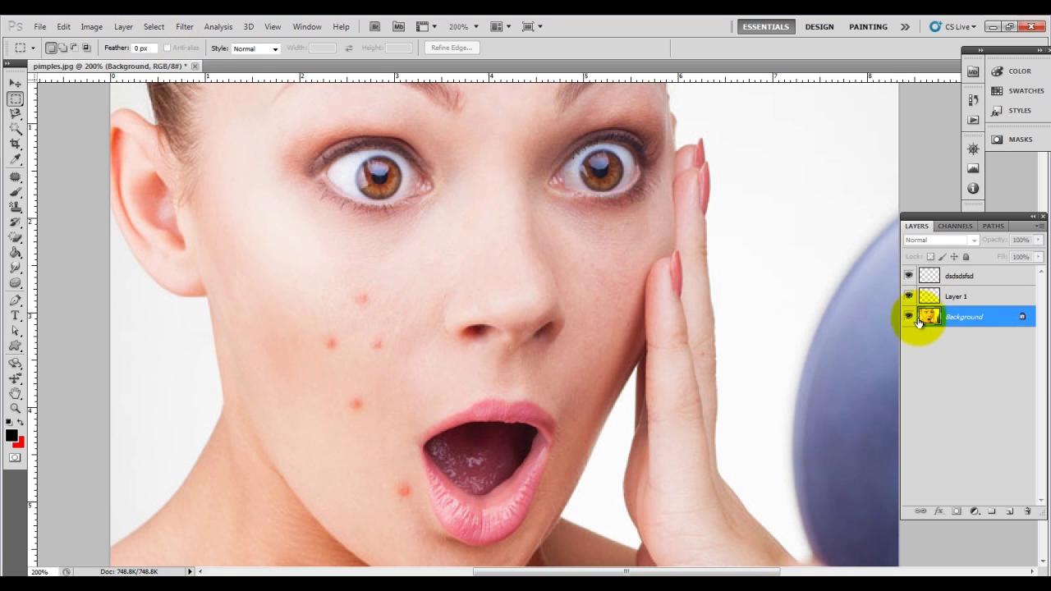
{"action": "left_click", "coordinate": [123, 26]}
{"action": "mouse_move", "coordinate": [131, 40]}
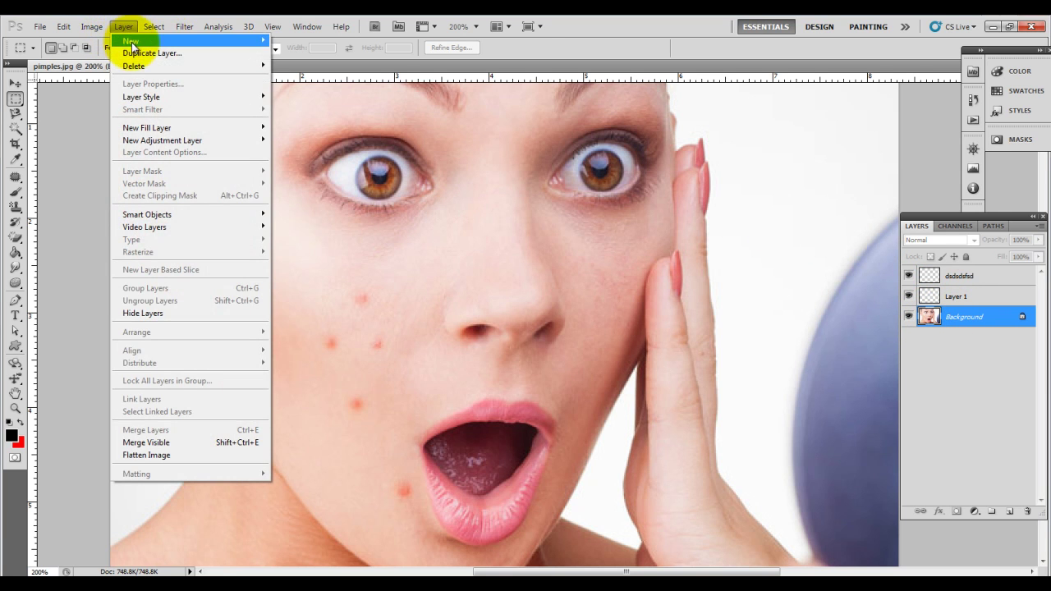
{"action": "left_click", "coordinate": [349, 54]}
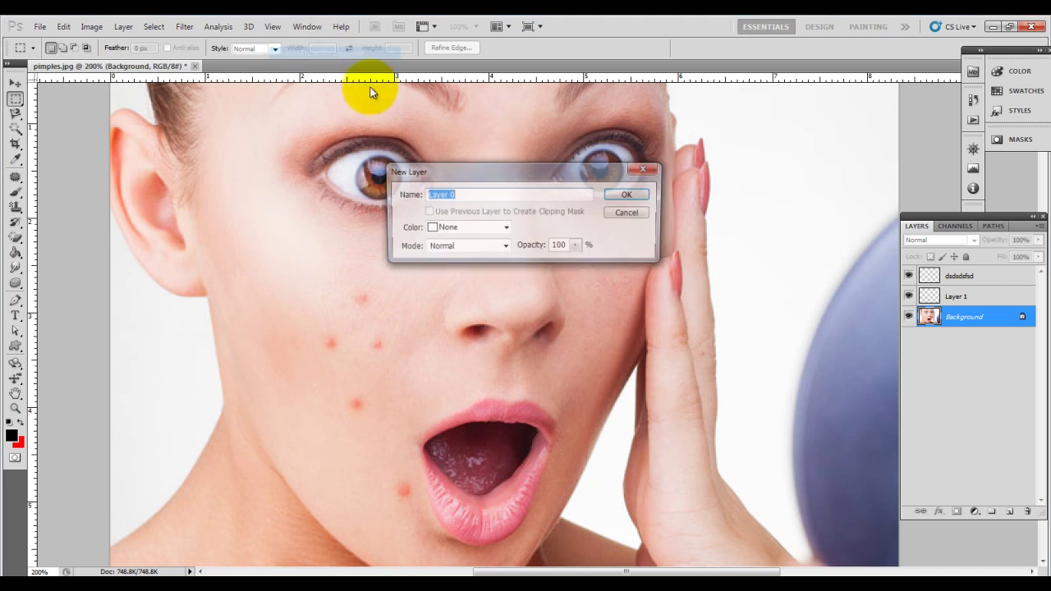
{"action": "left_click", "coordinate": [626, 195]}
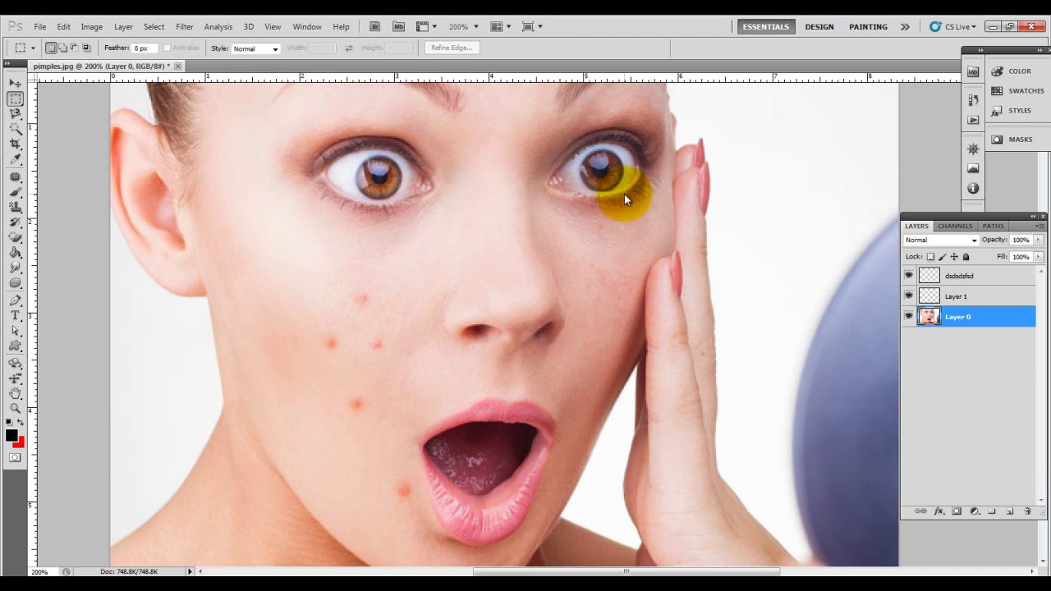
{"action": "key", "text": "ctrl+z"}
{"action": "double_click", "coordinate": [973, 320]}
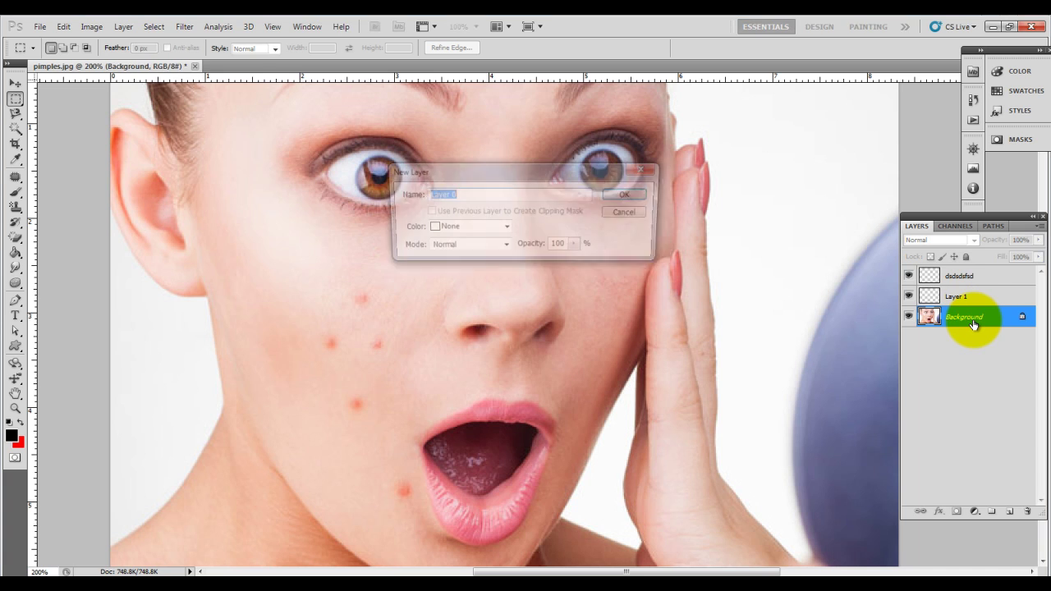
{"action": "left_click", "coordinate": [640, 212]}
{"action": "left_click", "coordinate": [124, 27]}
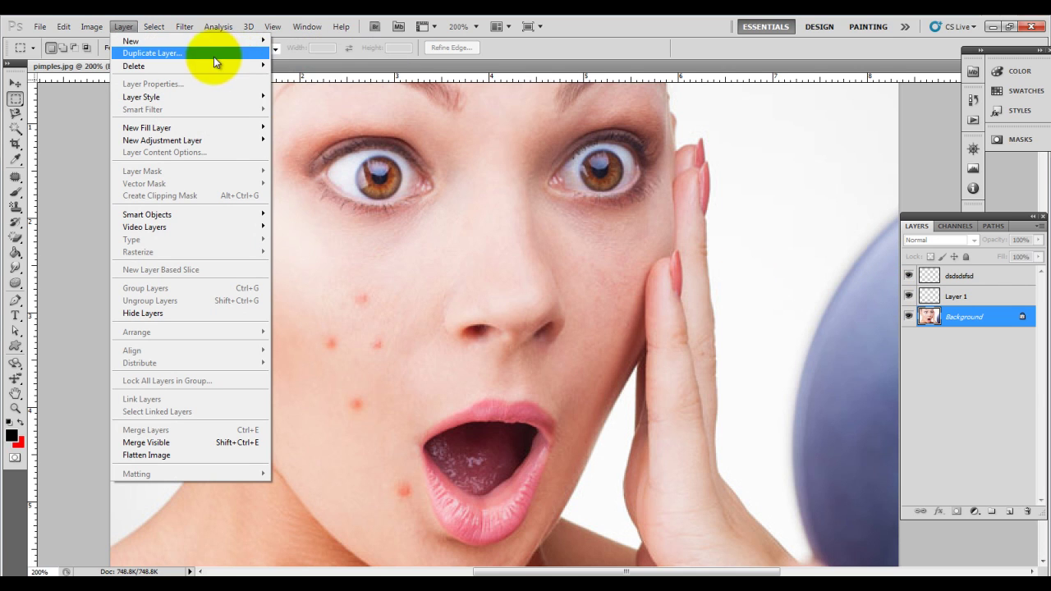
Select Layer 1 and dsdsdsfsd together and delete both empty layers.
{"action": "left_click", "coordinate": [434, 211]}
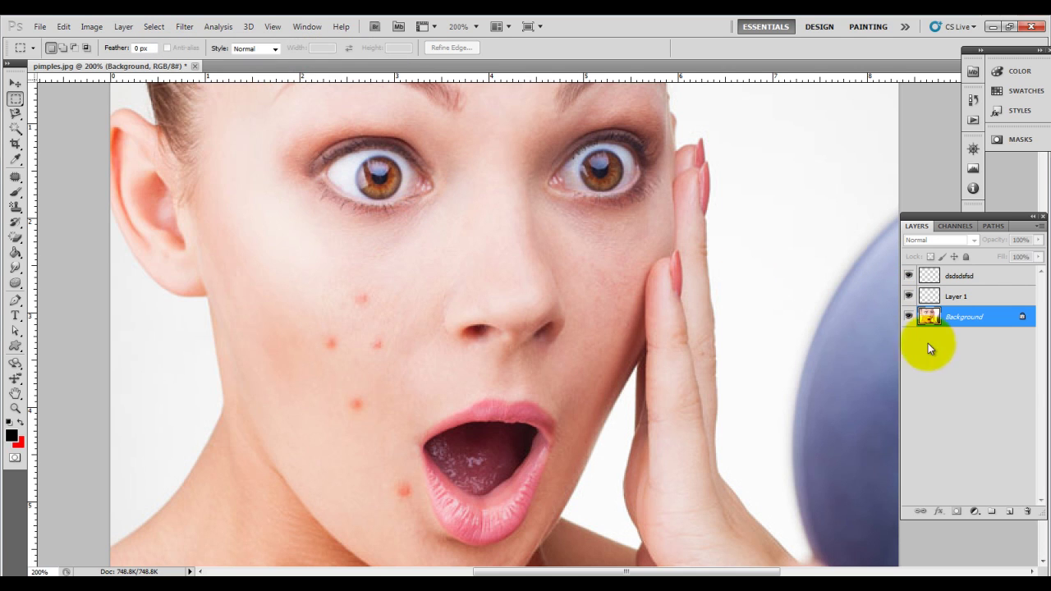
{"action": "left_click", "coordinate": [960, 296]}
{"action": "left_click", "coordinate": [965, 277], "text": "shift"}
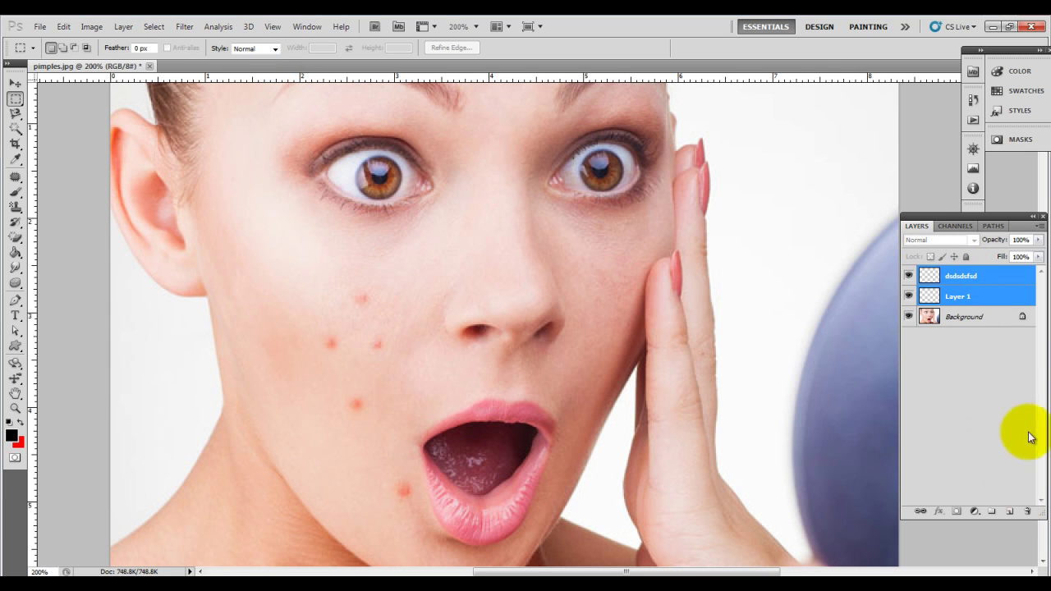
{"action": "left_click", "coordinate": [953, 296]}
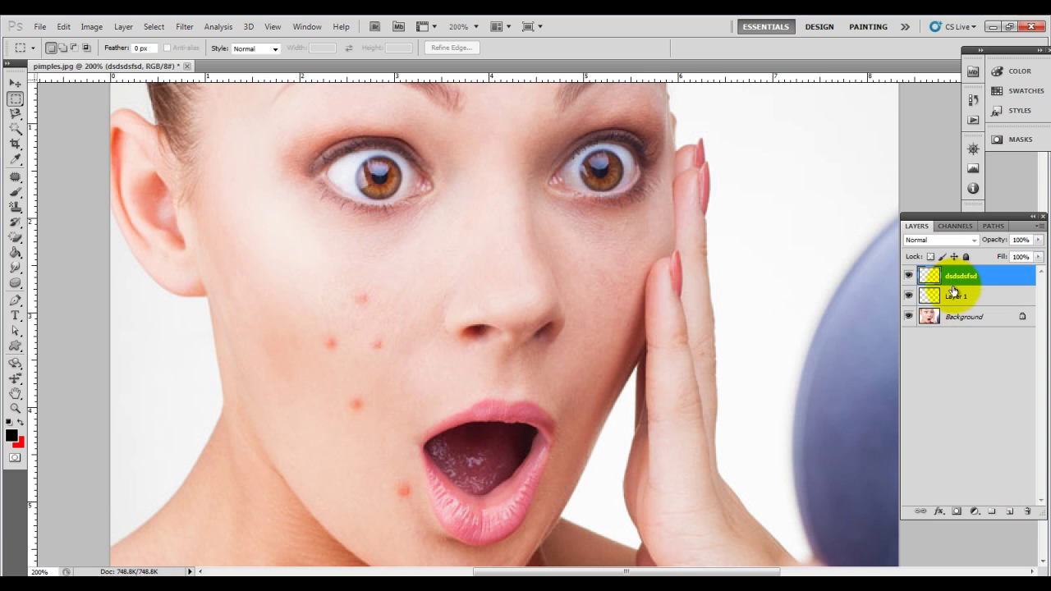
{"action": "left_click", "coordinate": [973, 280], "text": "shift"}
{"action": "left_click", "coordinate": [1027, 511]}
{"action": "key", "text": "Return"}
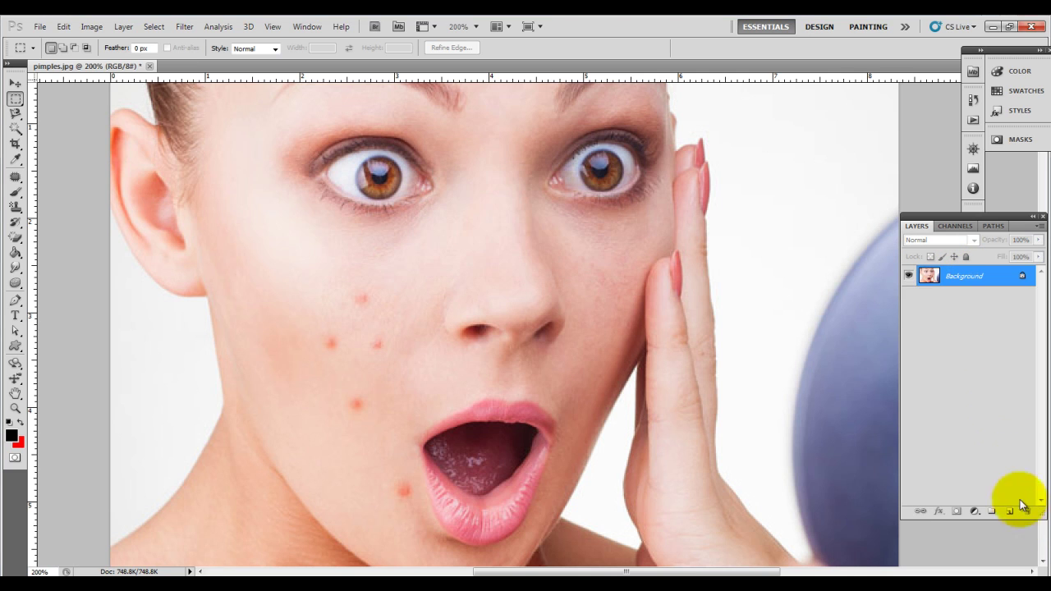
Duplicate the Background layer as Background copy.
{"action": "left_click", "coordinate": [123, 26]}
{"action": "left_click", "coordinate": [149, 53]}
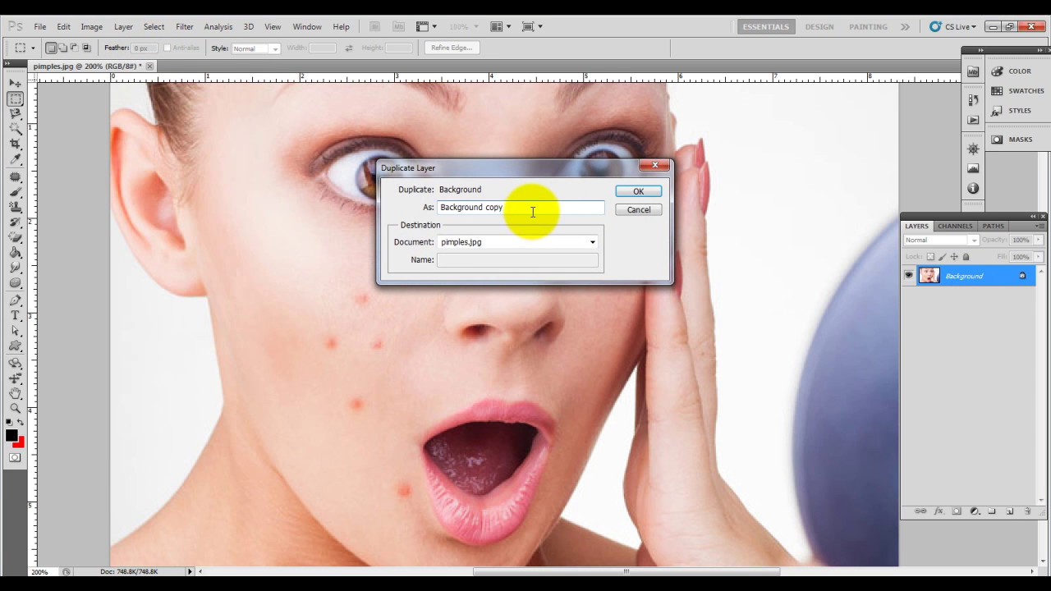
{"action": "left_click", "coordinate": [638, 191]}
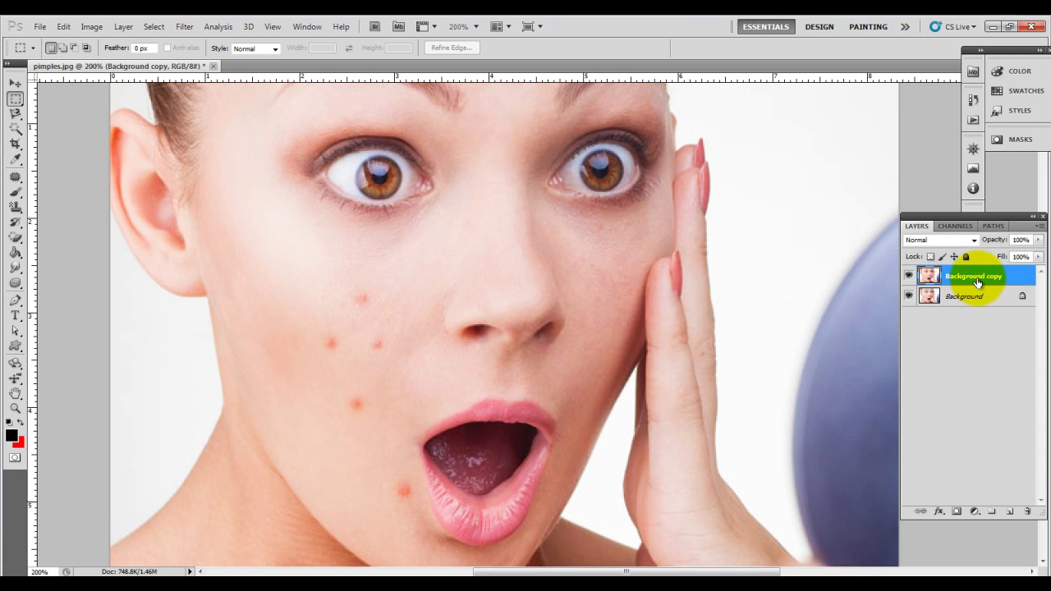
Delete the Background copy layer.
{"action": "left_click", "coordinate": [97, 26]}
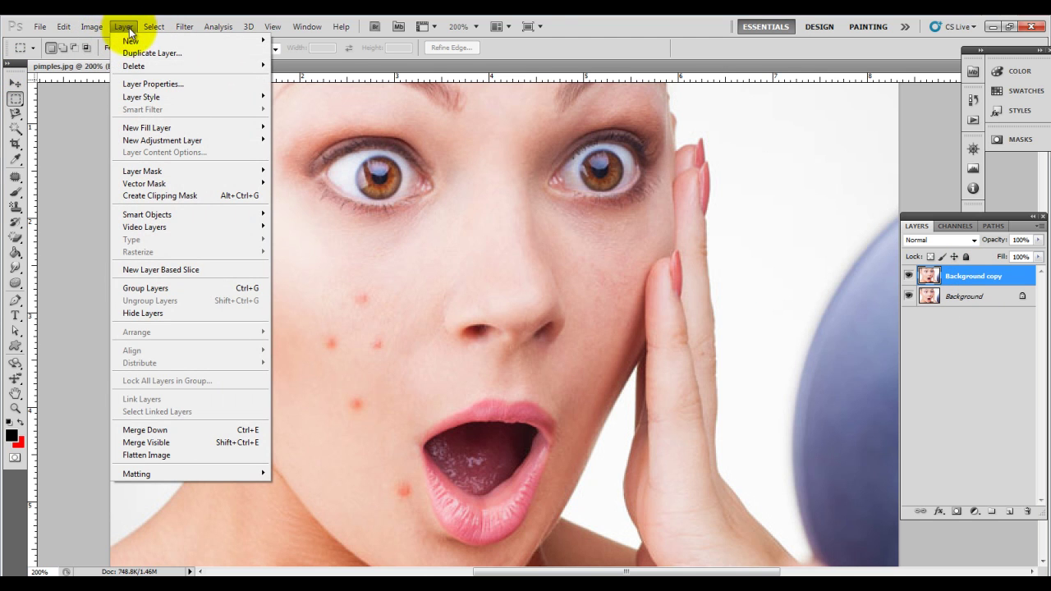
{"action": "mouse_move", "coordinate": [134, 66]}
{"action": "left_click", "coordinate": [313, 63]}
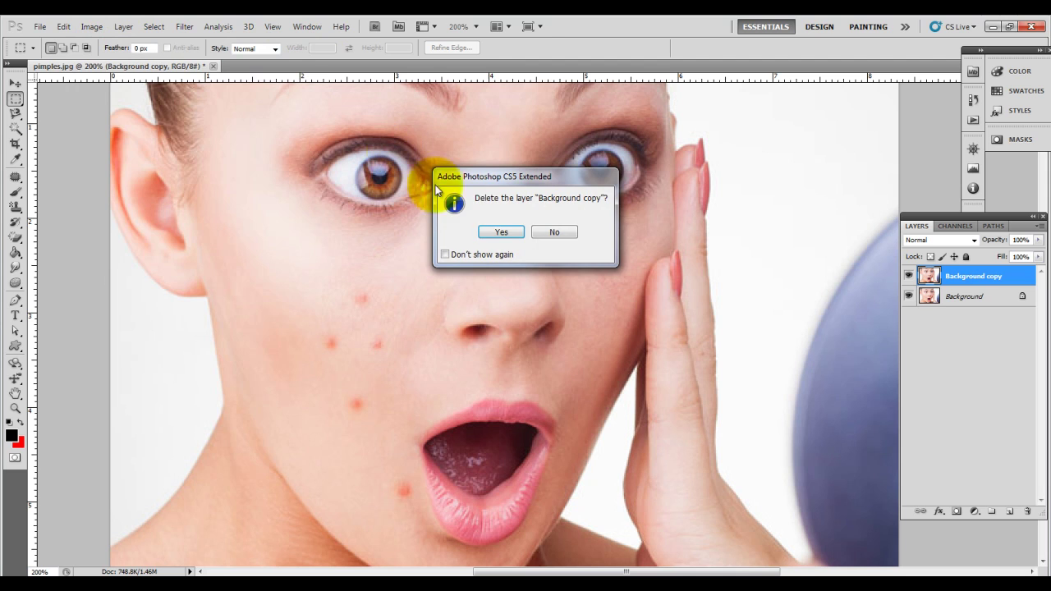
{"action": "left_click", "coordinate": [501, 231]}
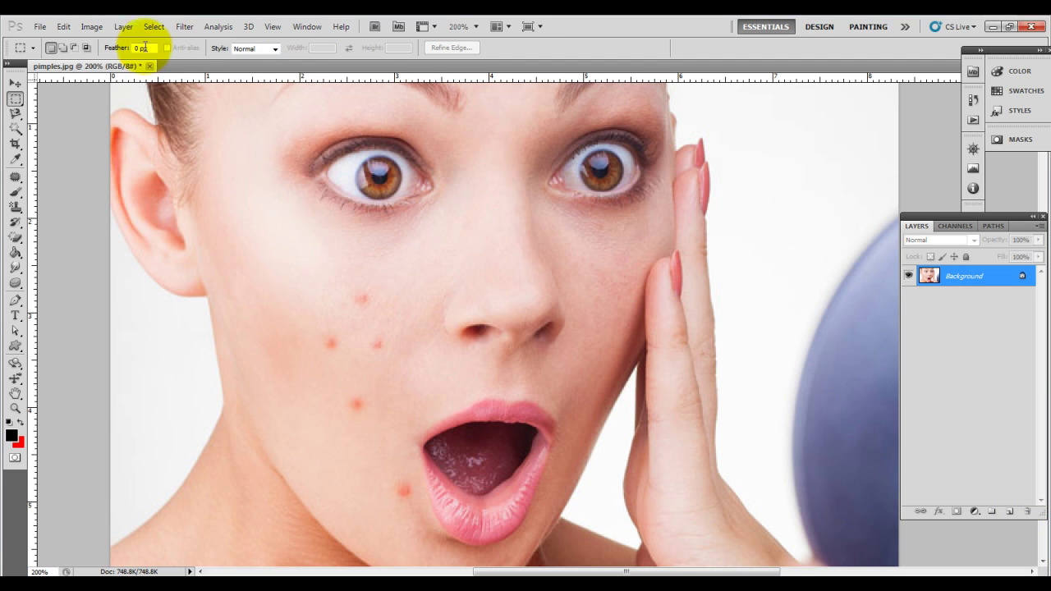
Unlock Background as Layer 0 and check its Layer Properties without renaming.
{"action": "left_click", "coordinate": [122, 26]}
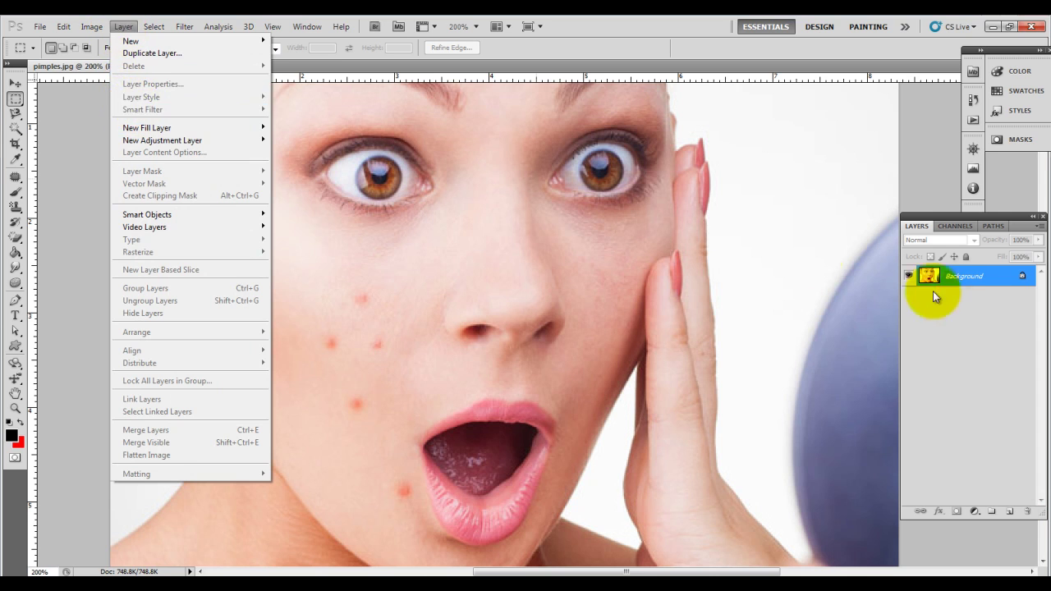
{"action": "left_click", "coordinate": [945, 283]}
{"action": "left_click", "coordinate": [123, 27]}
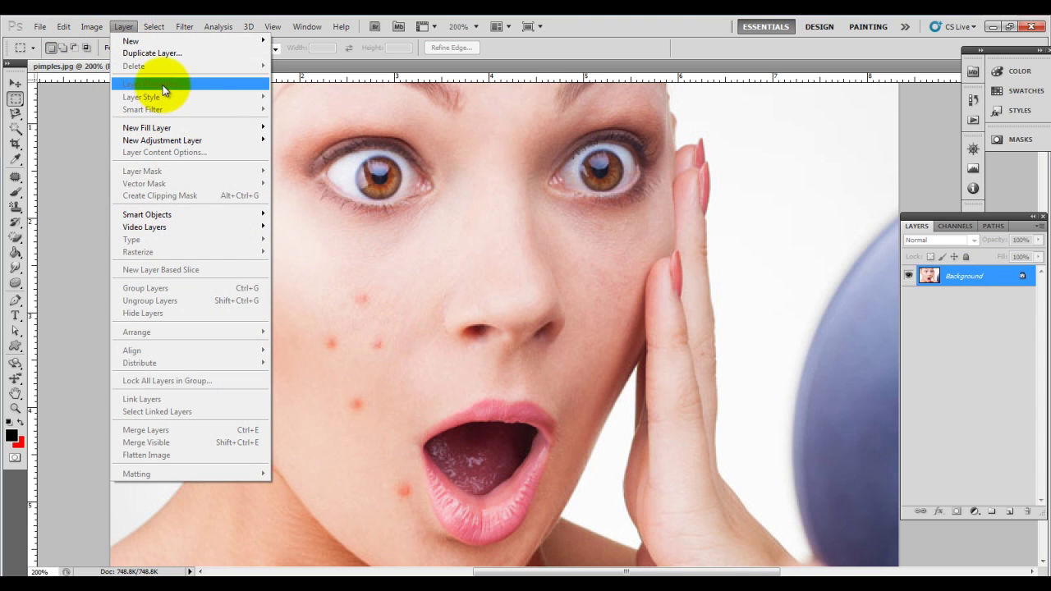
{"action": "left_click", "coordinate": [962, 288]}
{"action": "double_click", "coordinate": [984, 284]}
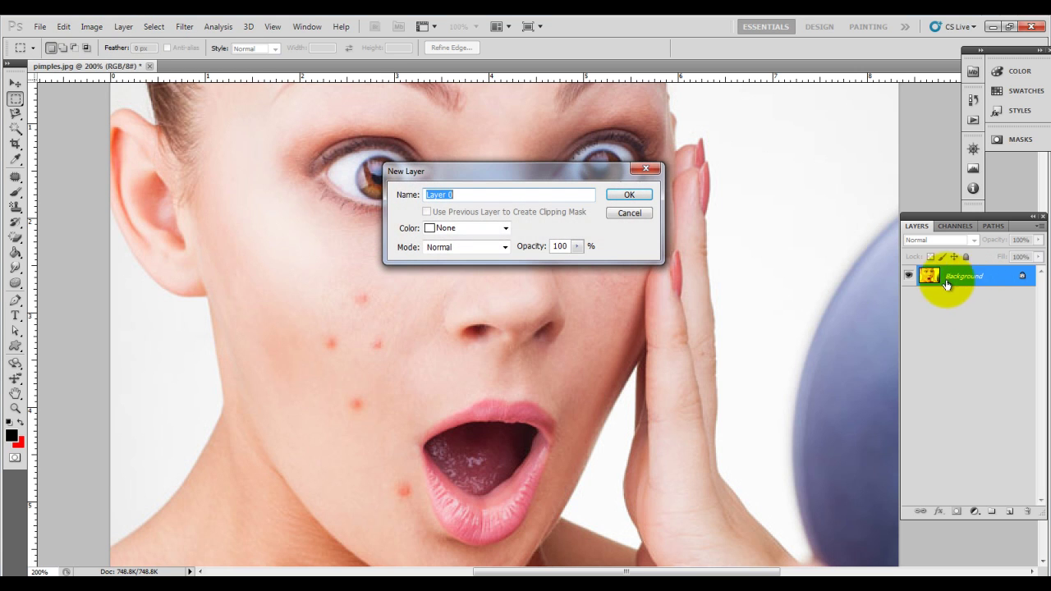
{"action": "left_click", "coordinate": [632, 194]}
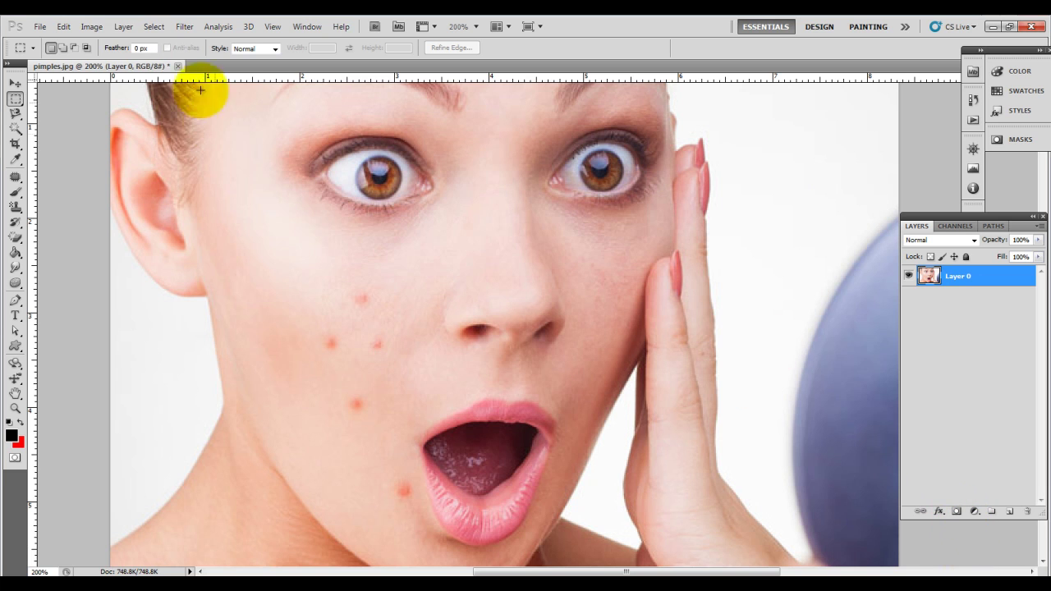
{"action": "left_click", "coordinate": [90, 28]}
{"action": "mouse_move", "coordinate": [124, 26]}
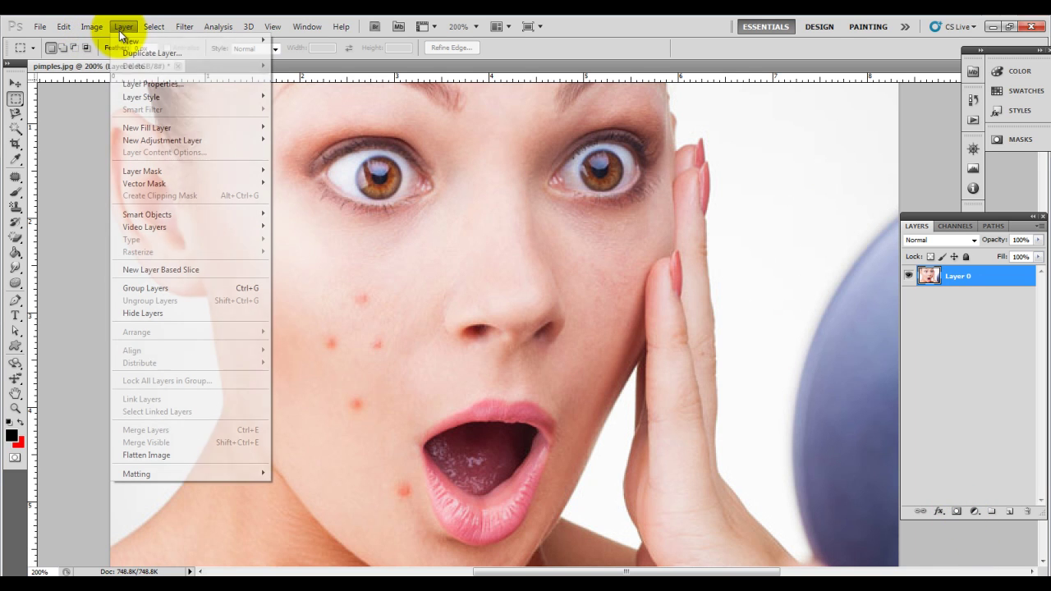
{"action": "left_click", "coordinate": [148, 85]}
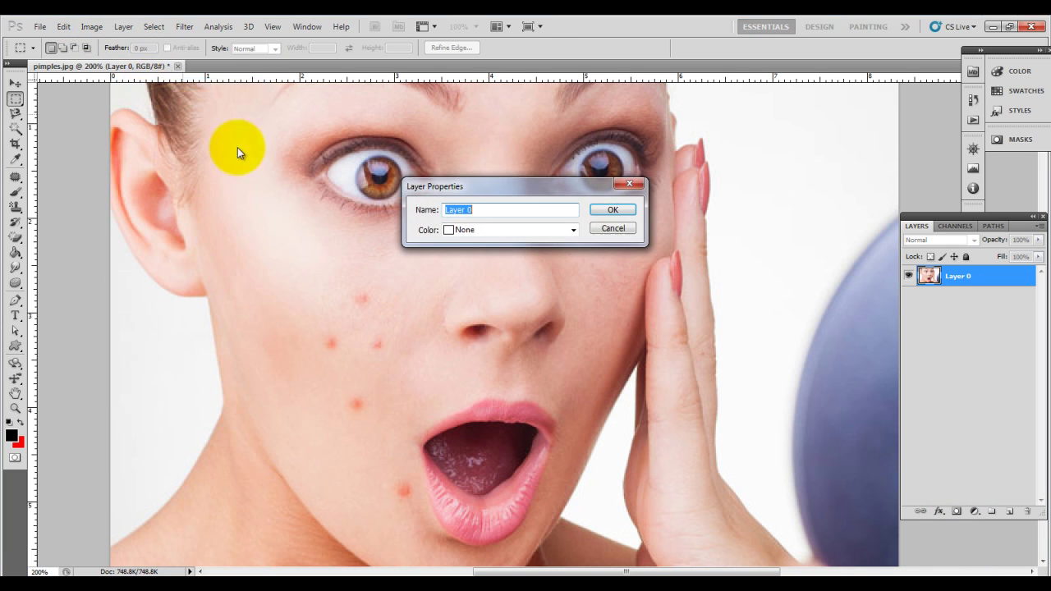
{"action": "left_click", "coordinate": [617, 230]}
Close the Layer menu without choosing a style and select the Horizontal Type tool.
{"action": "left_click", "coordinate": [123, 26]}
{"action": "mouse_move", "coordinate": [142, 97]}
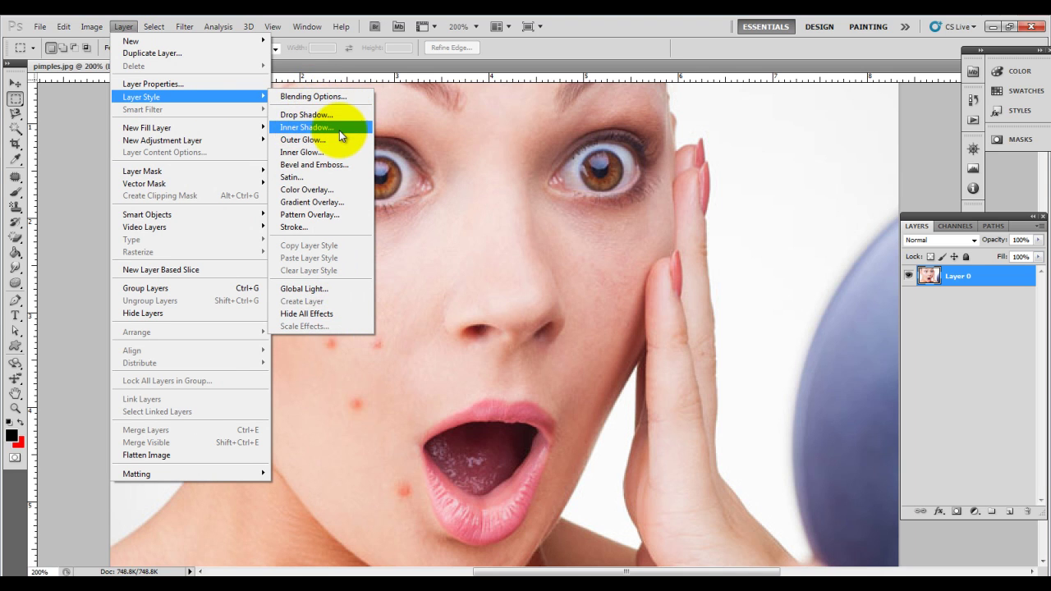
{"action": "left_click", "coordinate": [535, 206]}
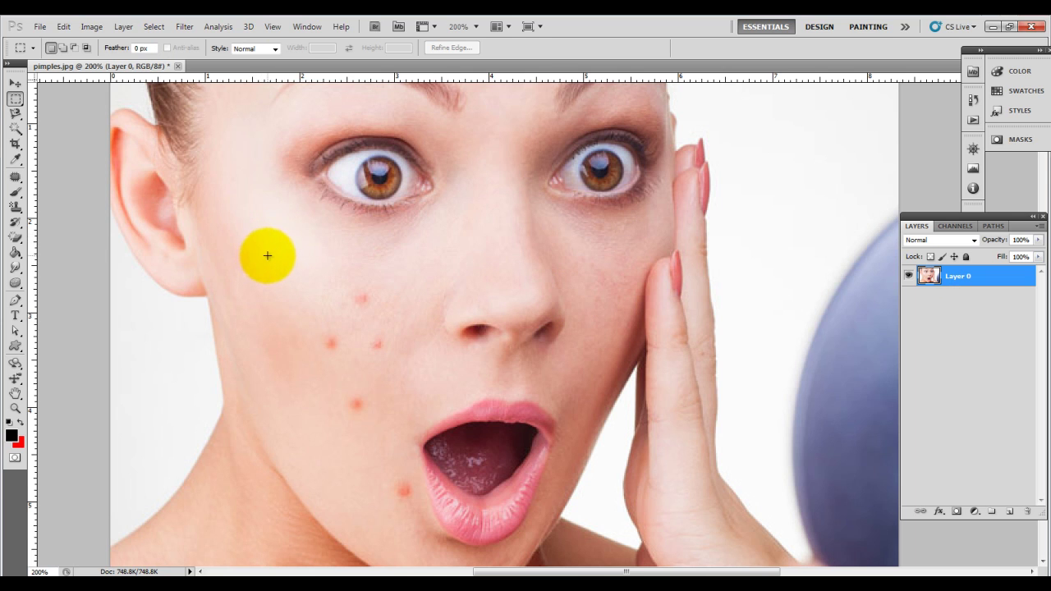
{"action": "left_click", "coordinate": [15, 315]}
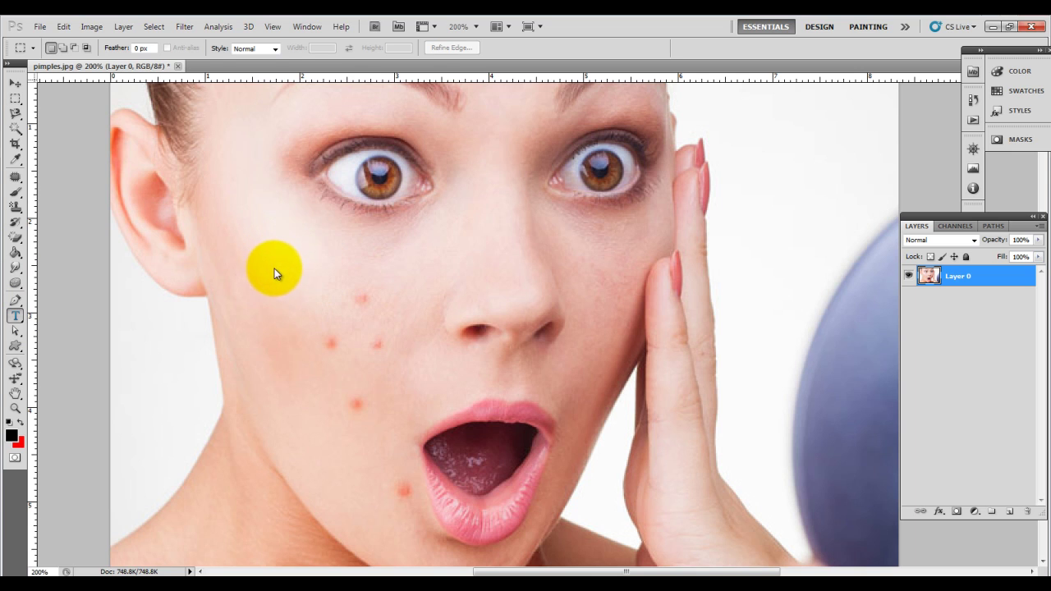
Type 'tamil' at 150 pt across the cheek.
{"action": "left_click", "coordinate": [291, 285]}
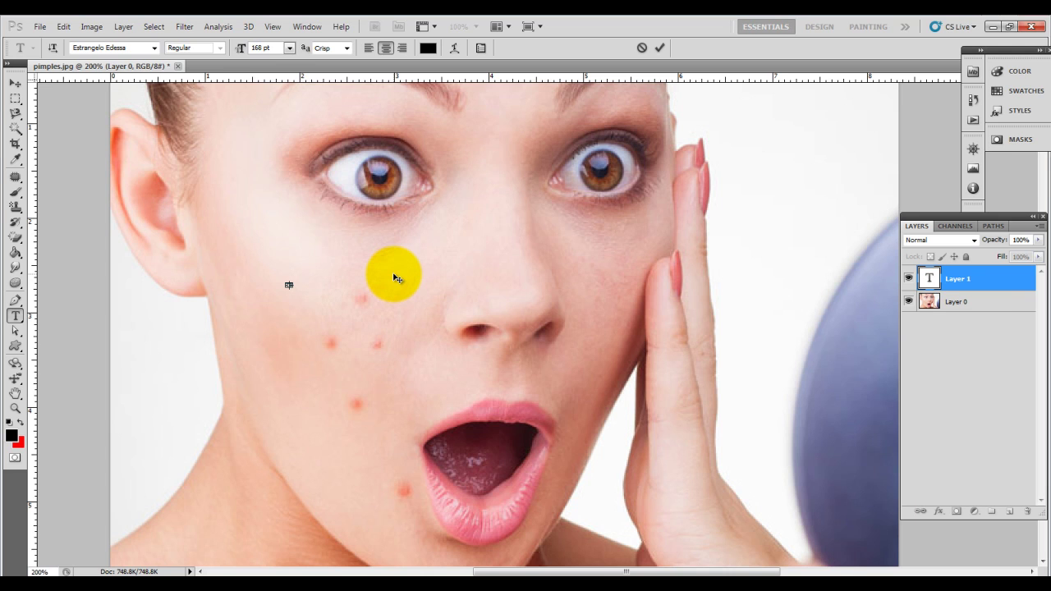
{"action": "key", "text": "Escape"}
{"action": "left_click", "coordinate": [309, 297]}
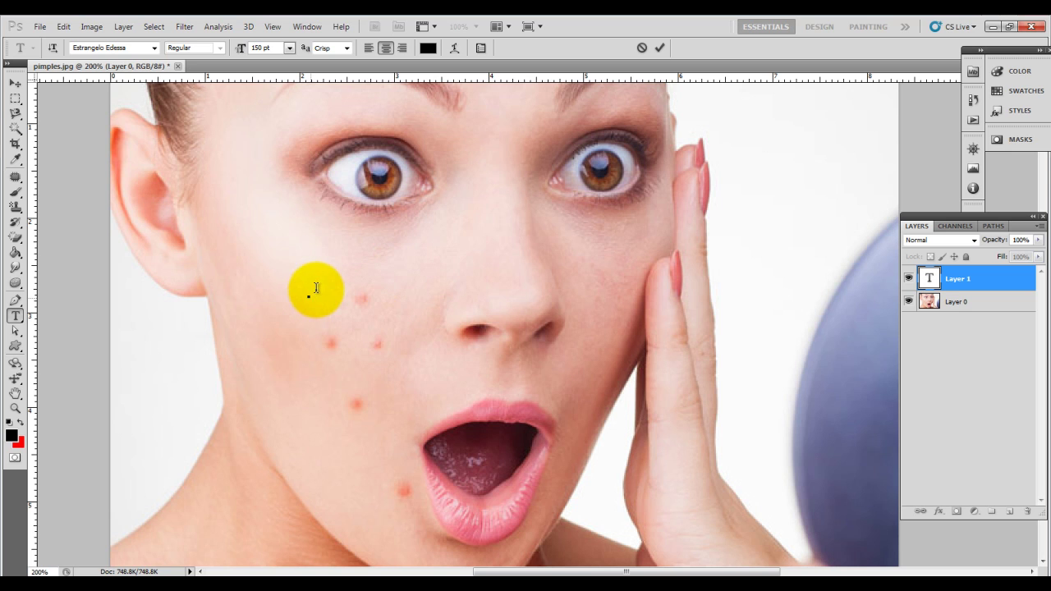
{"action": "type", "text": "tamil"}
Colour the tamil text pure red (ff0000), commit it, and nudge it into place.
{"action": "left_click_drag", "start_coordinate": [367, 423], "coordinate": [466, 450]}
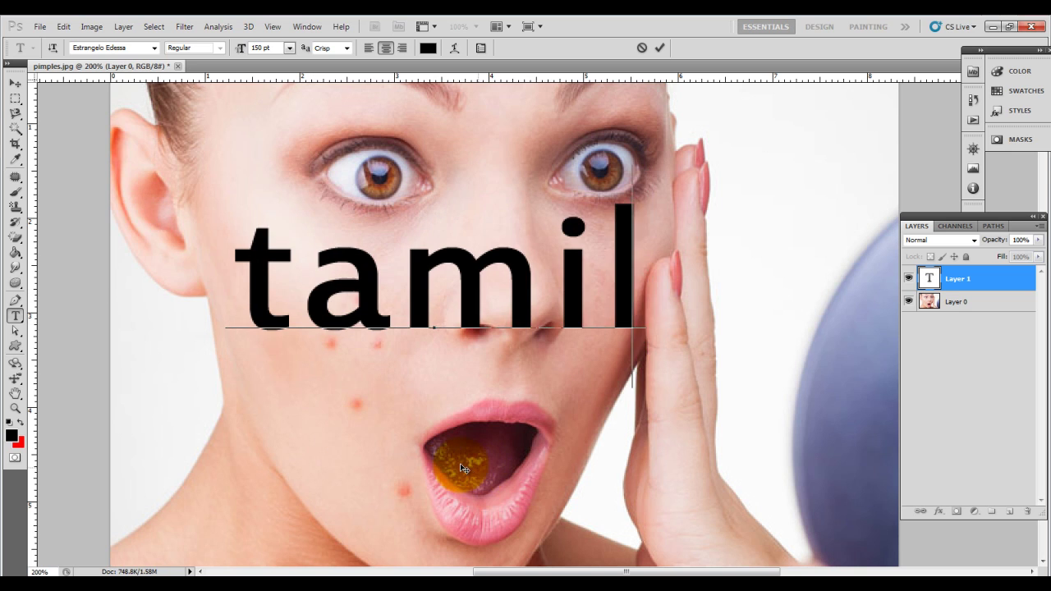
{"action": "key", "text": "ctrl+a"}
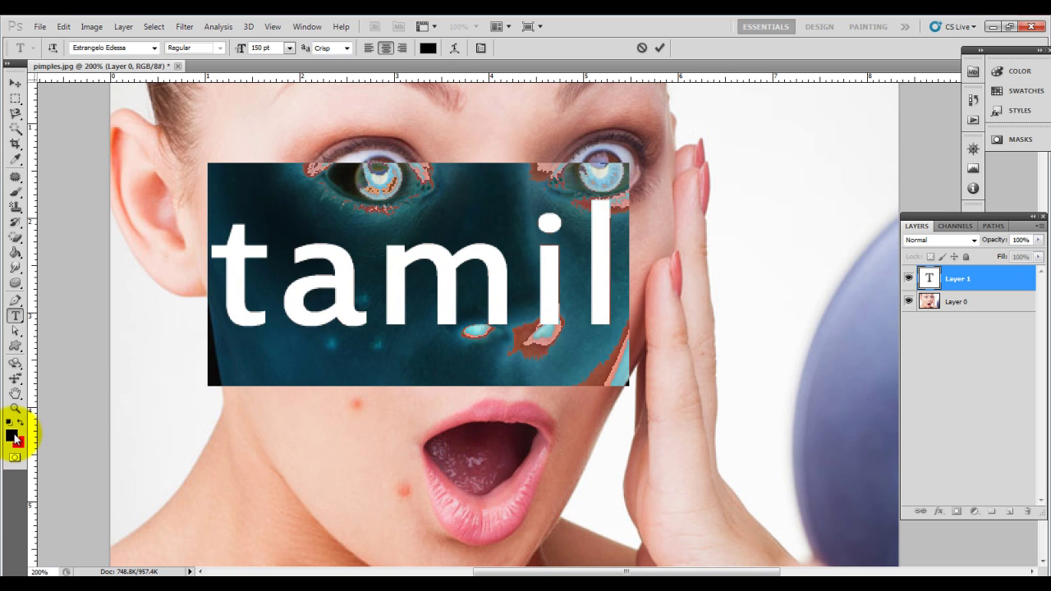
{"action": "left_click", "coordinate": [428, 48]}
{"action": "left_click", "coordinate": [774, 328]}
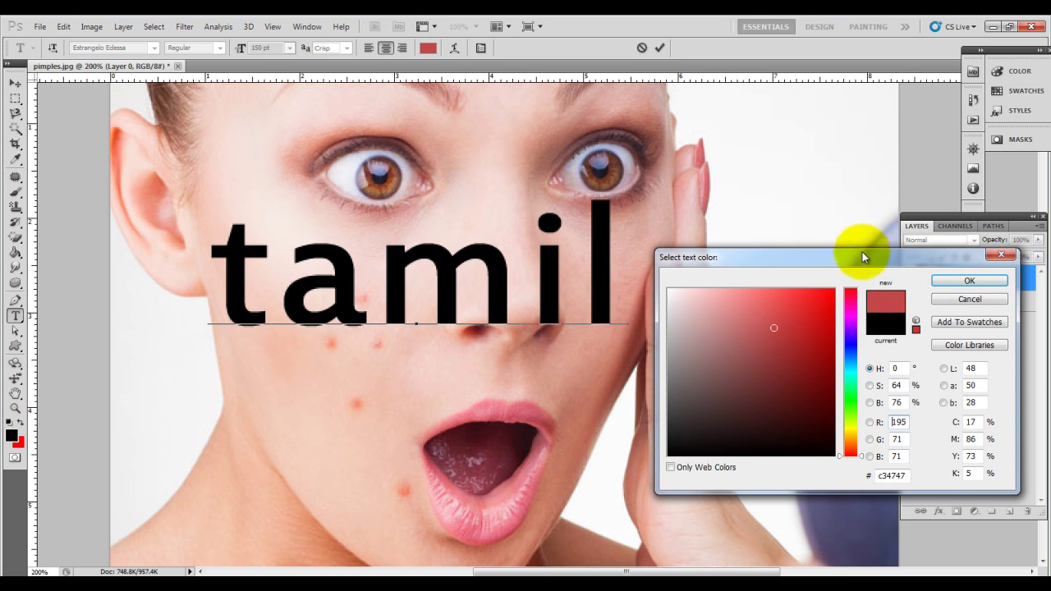
{"action": "left_click_drag", "start_coordinate": [764, 328], "coordinate": [934, 276]}
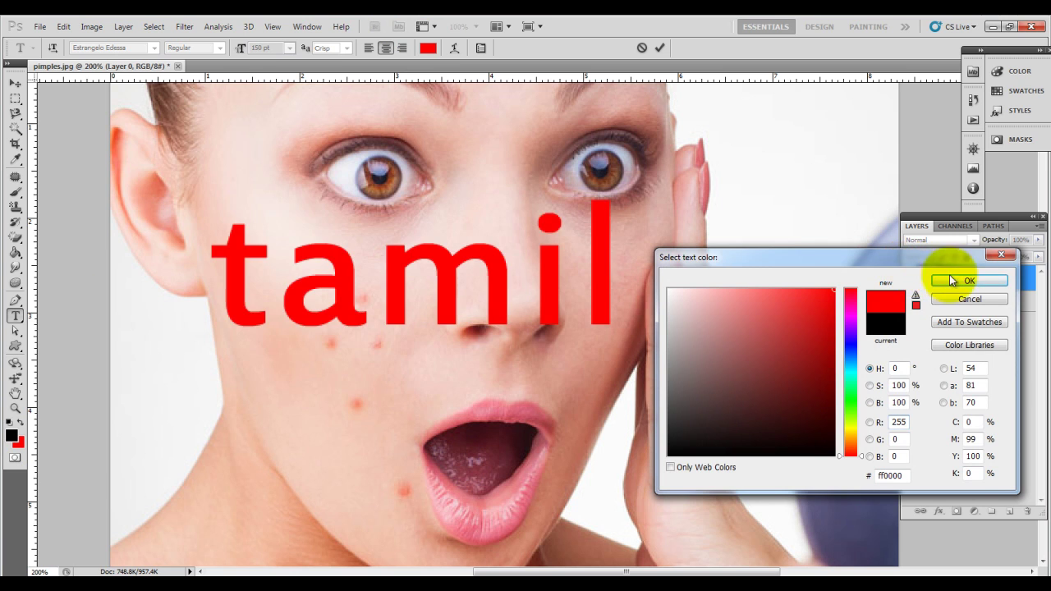
{"action": "left_click", "coordinate": [969, 280]}
{"action": "left_click", "coordinate": [15, 83]}
{"action": "mouse_move", "coordinate": [517, 305]}
{"action": "left_mouse_down"}
{"action": "mouse_move", "coordinate": [545, 310]}
{"action": "mouse_move", "coordinate": [513, 316]}
{"action": "left_mouse_up"}
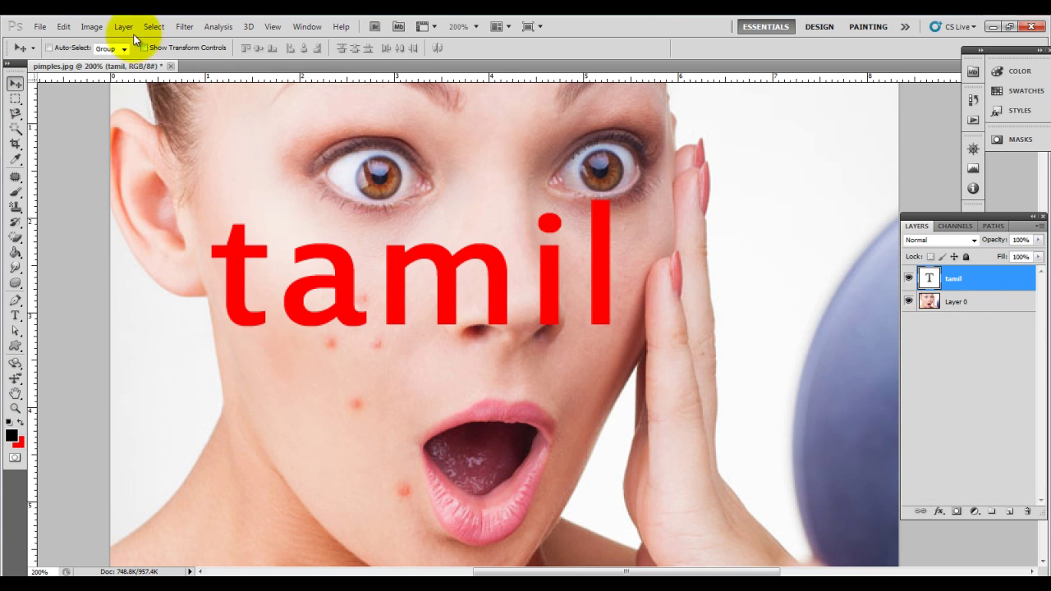
Add a Stroke effect to the tamil text layer from the Layers panel fx menu.
{"action": "left_click", "coordinate": [123, 26]}
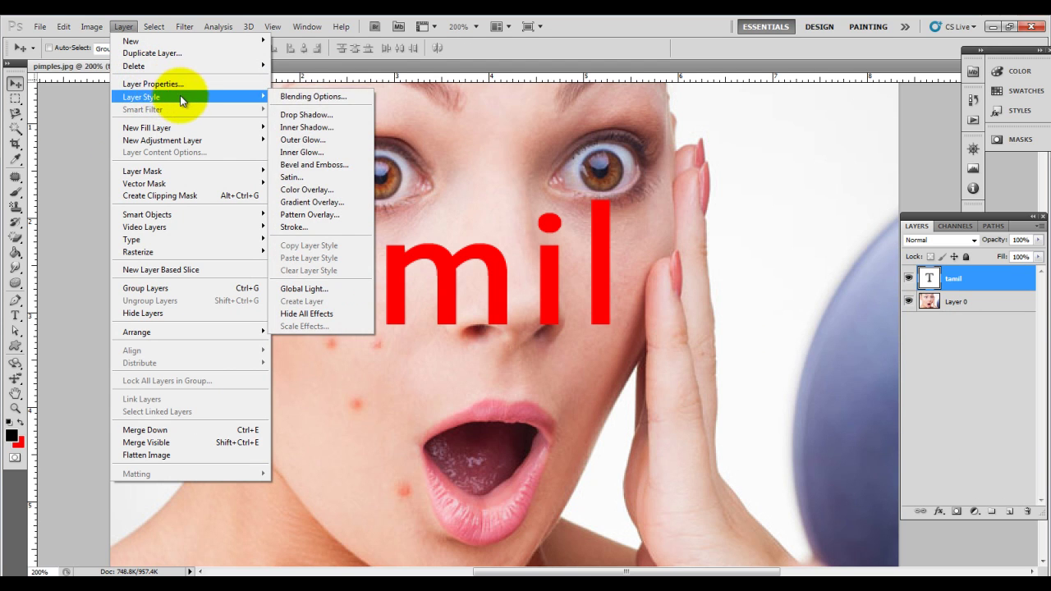
{"action": "left_click", "coordinate": [944, 513]}
{"action": "left_click", "coordinate": [944, 513]}
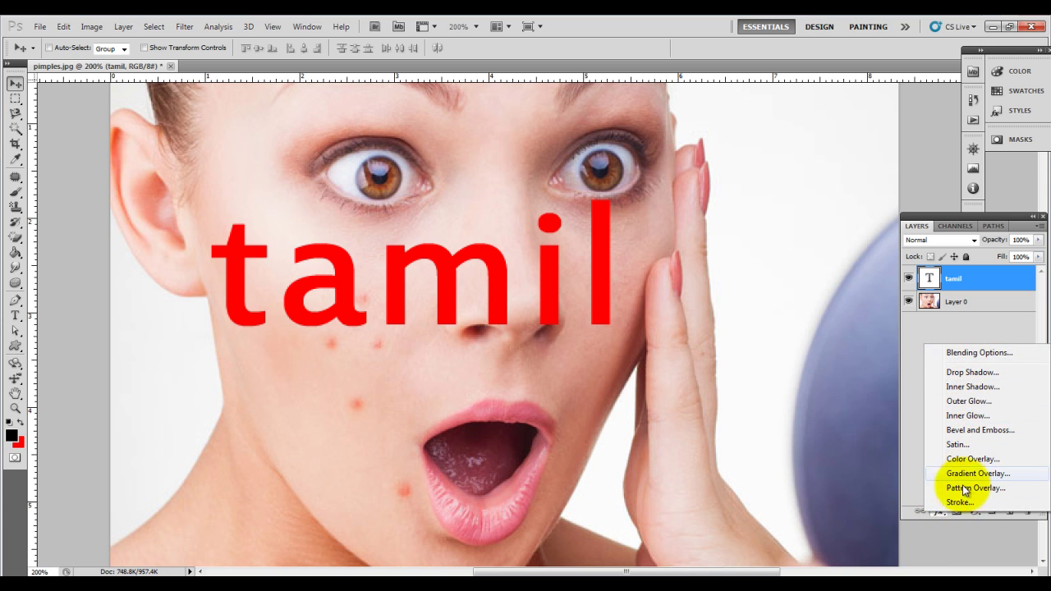
{"action": "left_click", "coordinate": [116, 51]}
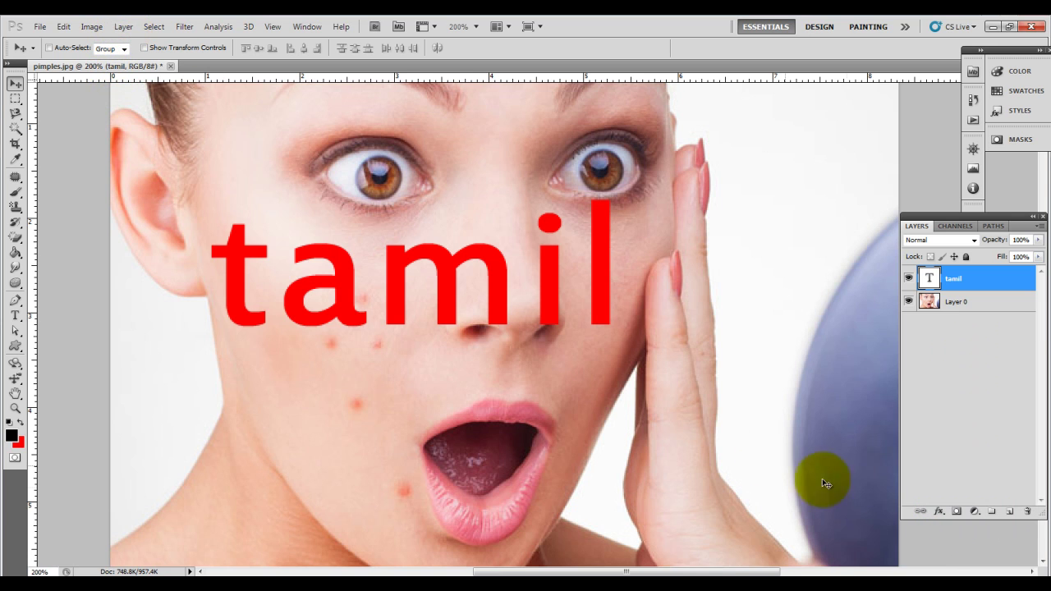
{"action": "left_click", "coordinate": [940, 512]}
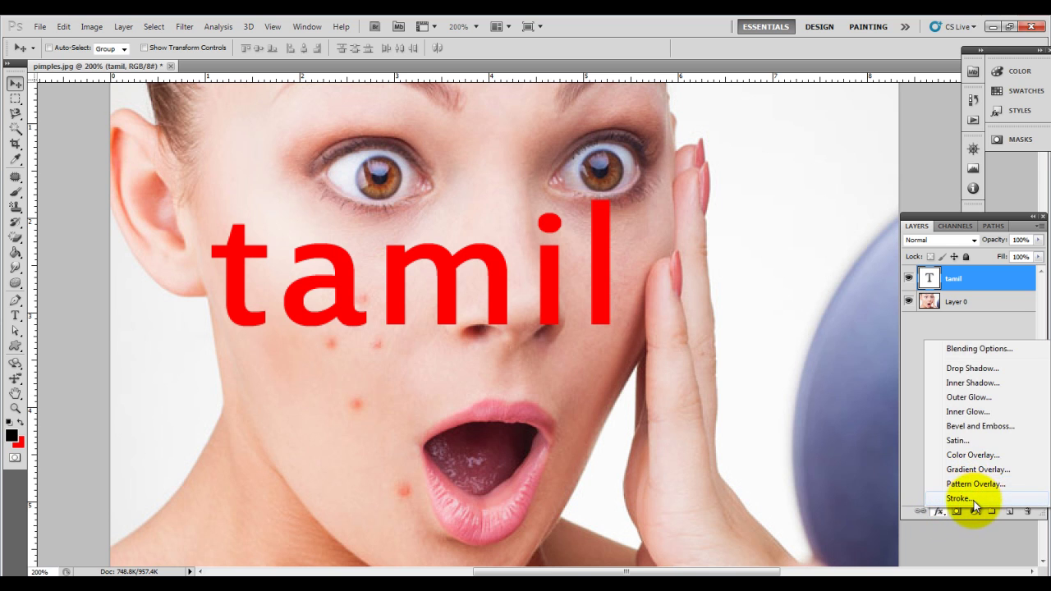
{"action": "left_click", "coordinate": [974, 501]}
{"action": "left_click", "coordinate": [704, 371]}
Set the stroke colour to white and add a black-to-white Gradient Overlay.
{"action": "left_click", "coordinate": [711, 374]}
{"action": "left_click_drag", "start_coordinate": [712, 374], "coordinate": [661, 248]}
{"action": "left_click", "coordinate": [970, 280]}
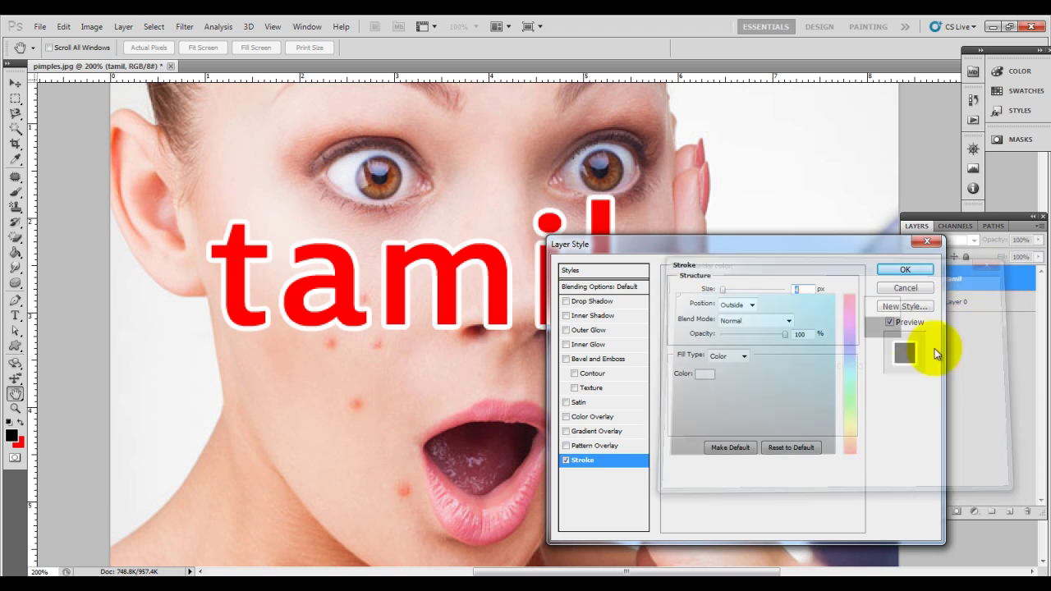
{"action": "left_click", "coordinate": [608, 431]}
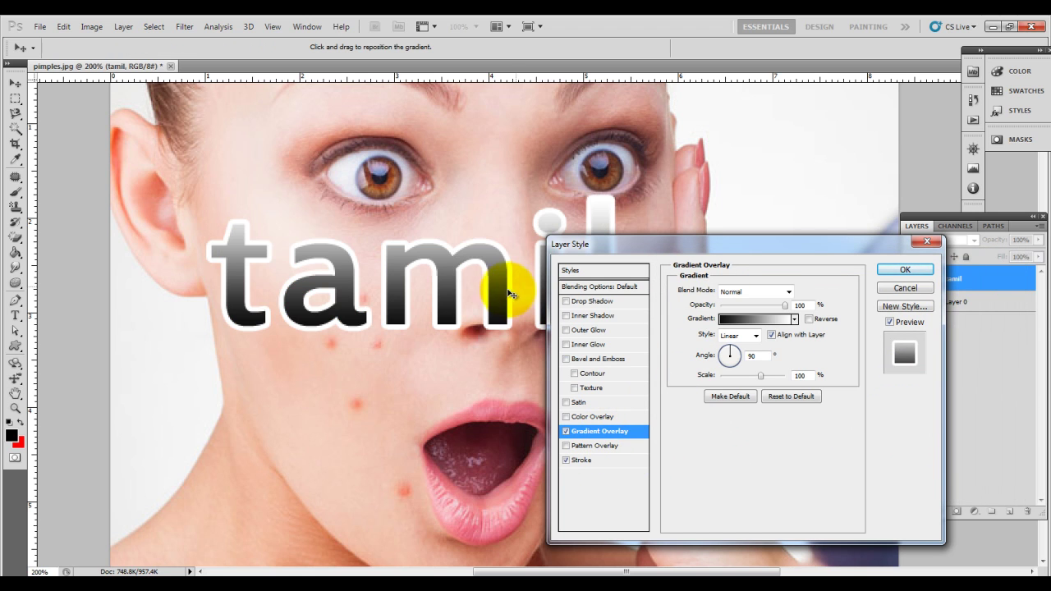
{"action": "left_click", "coordinate": [739, 318]}
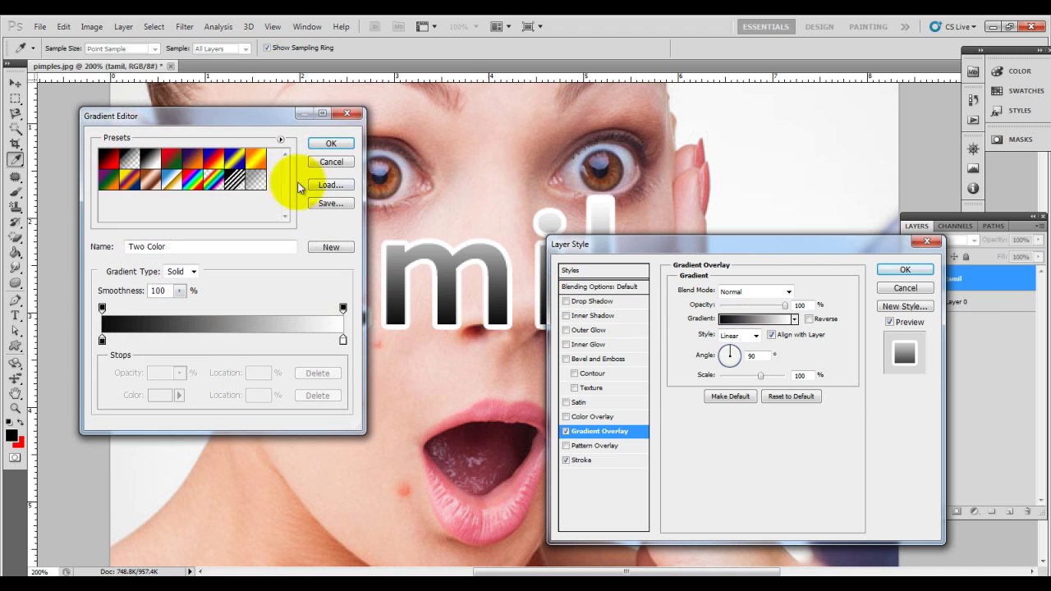
Try several gradient presets, settling on Foreground to Background.
{"action": "left_click", "coordinate": [235, 161]}
{"action": "left_click", "coordinate": [255, 156]}
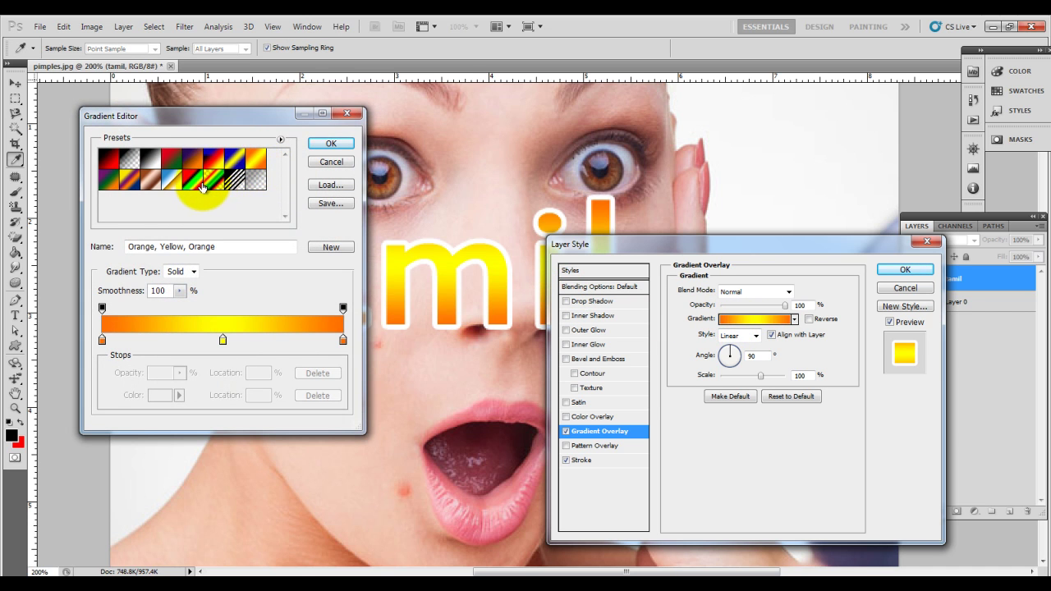
{"action": "left_click", "coordinate": [194, 182]}
{"action": "left_click", "coordinate": [194, 162]}
{"action": "left_click", "coordinate": [179, 158]}
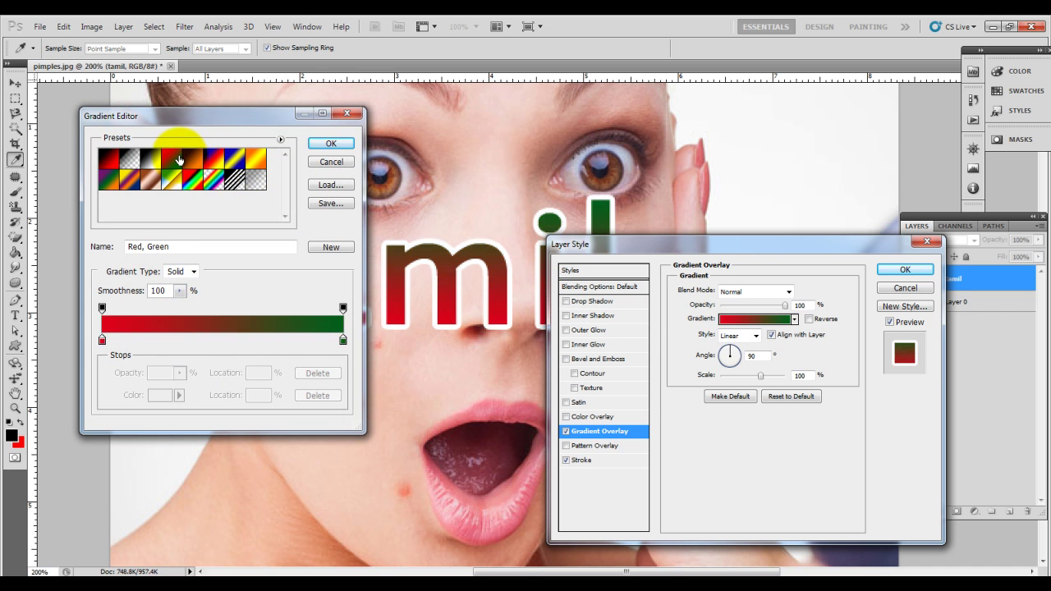
{"action": "left_click", "coordinate": [112, 182]}
{"action": "left_click", "coordinate": [110, 156]}
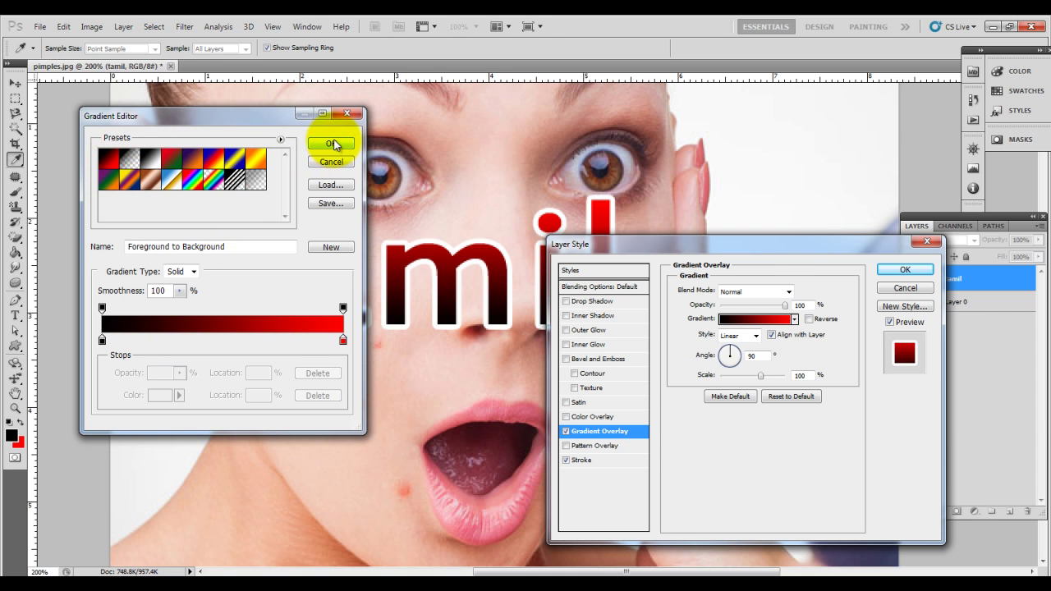
{"action": "left_click", "coordinate": [331, 144]}
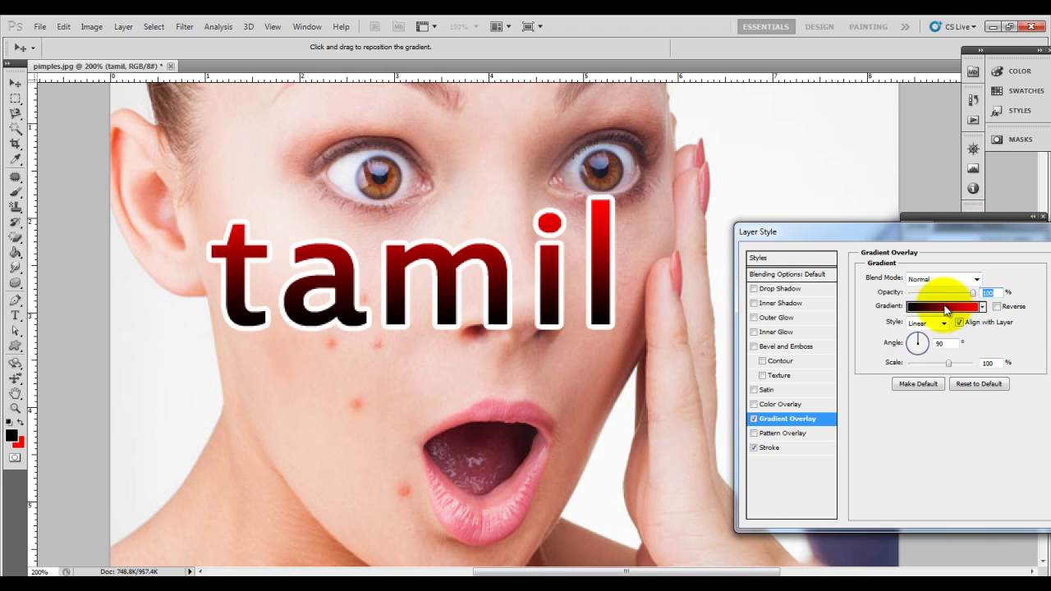
Set the gradient's left stop to bright green.
{"action": "left_click", "coordinate": [941, 306]}
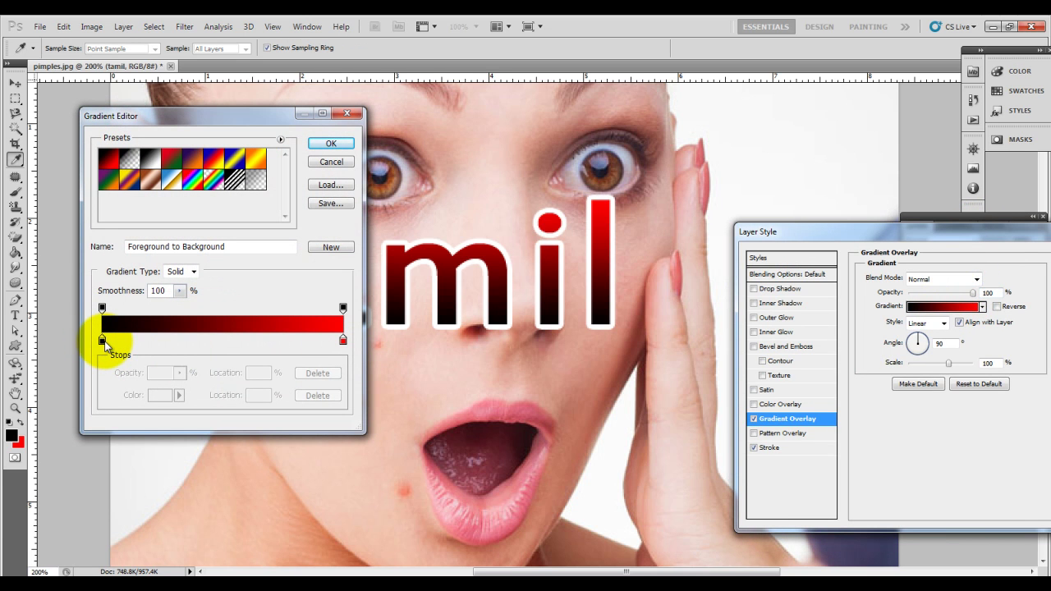
{"action": "double_click", "coordinate": [102, 340]}
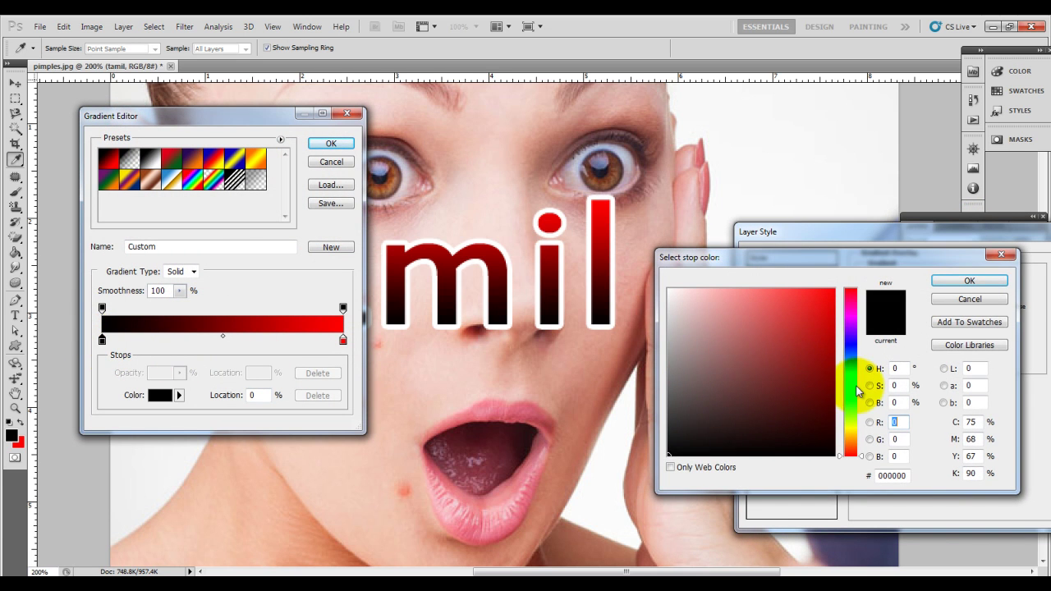
{"action": "left_click", "coordinate": [852, 407]}
{"action": "left_click", "coordinate": [794, 390]}
{"action": "left_click", "coordinate": [945, 281]}
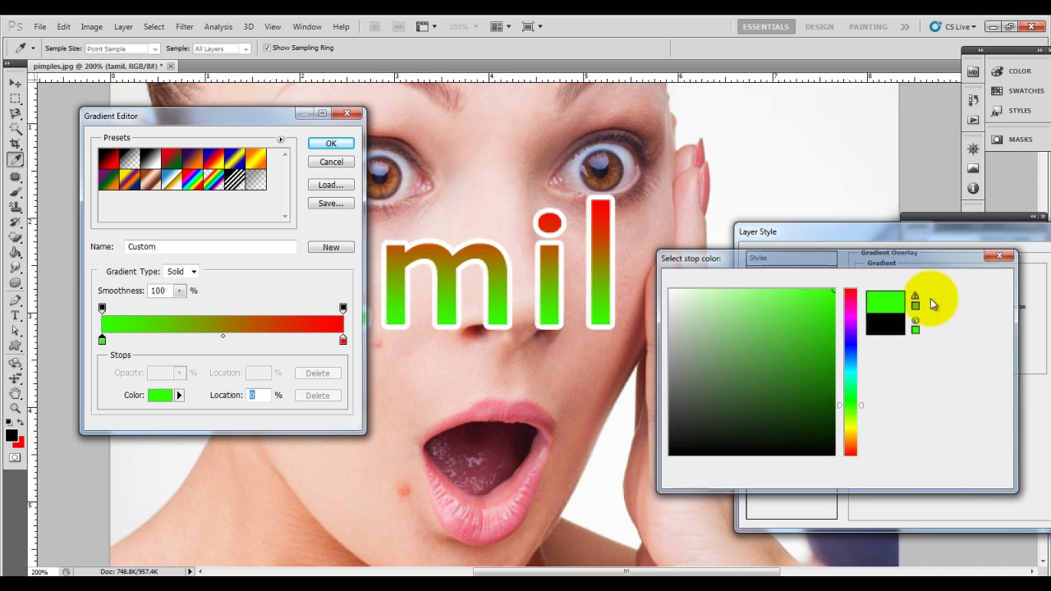
Set the right stop to yellow and accept the green-to-yellow gradient.
{"action": "left_click", "coordinate": [343, 343]}
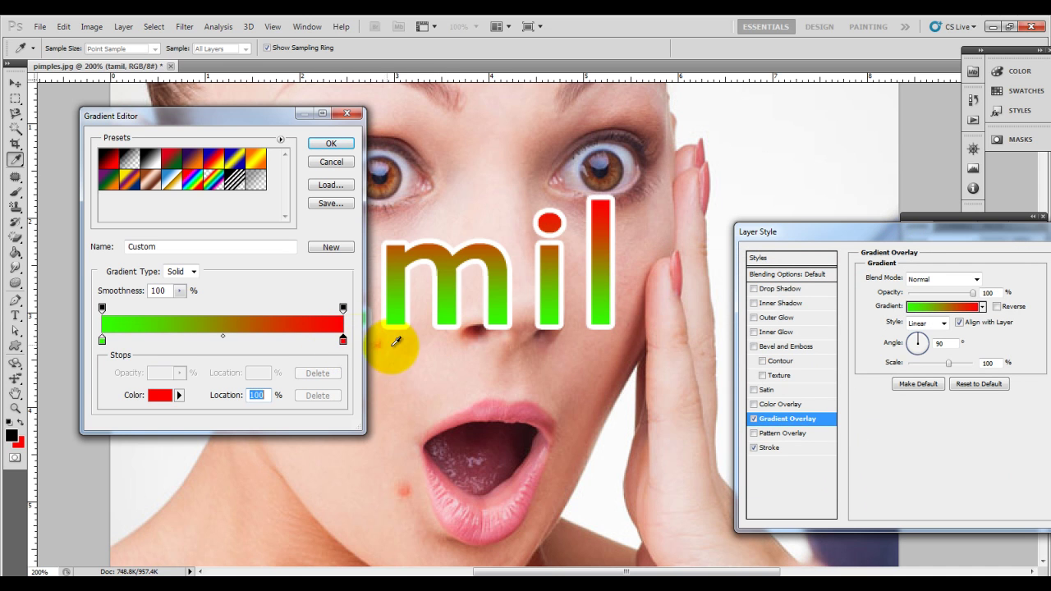
{"action": "double_click", "coordinate": [344, 342]}
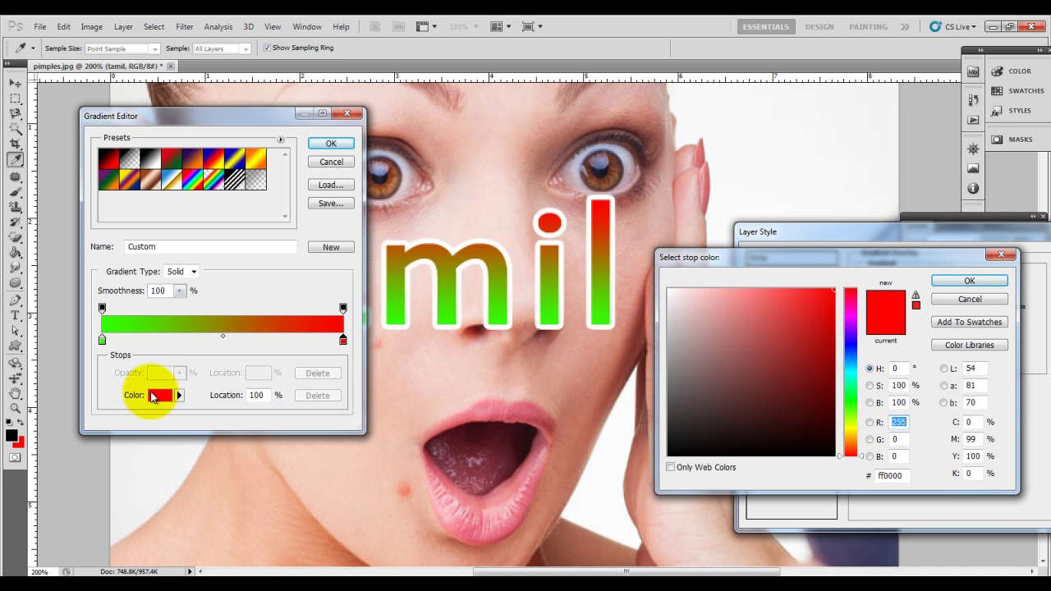
{"action": "left_click", "coordinate": [970, 299]}
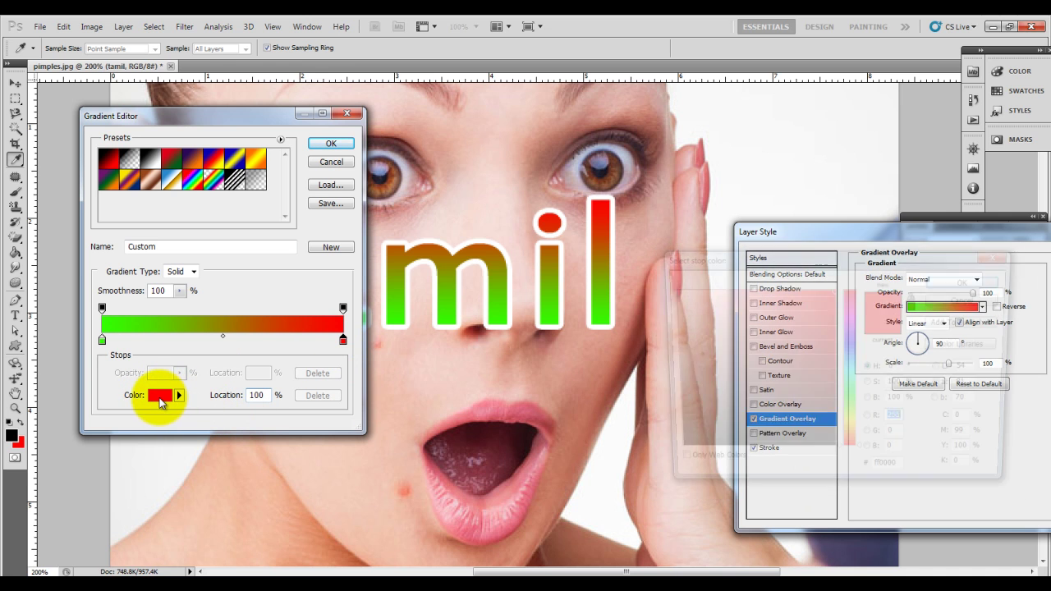
{"action": "left_click", "coordinate": [850, 427]}
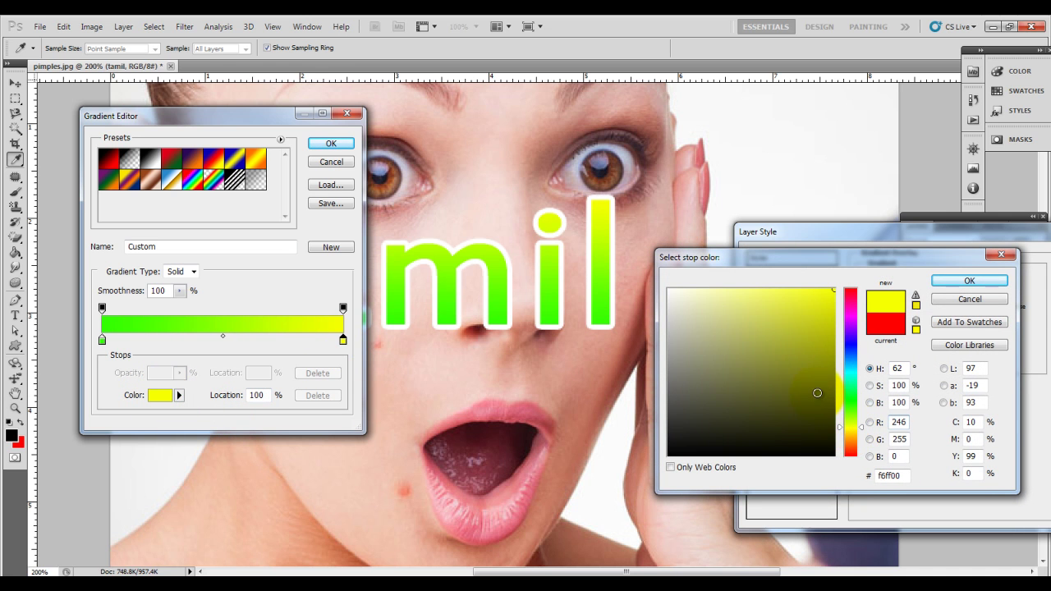
{"action": "left_click", "coordinate": [969, 280]}
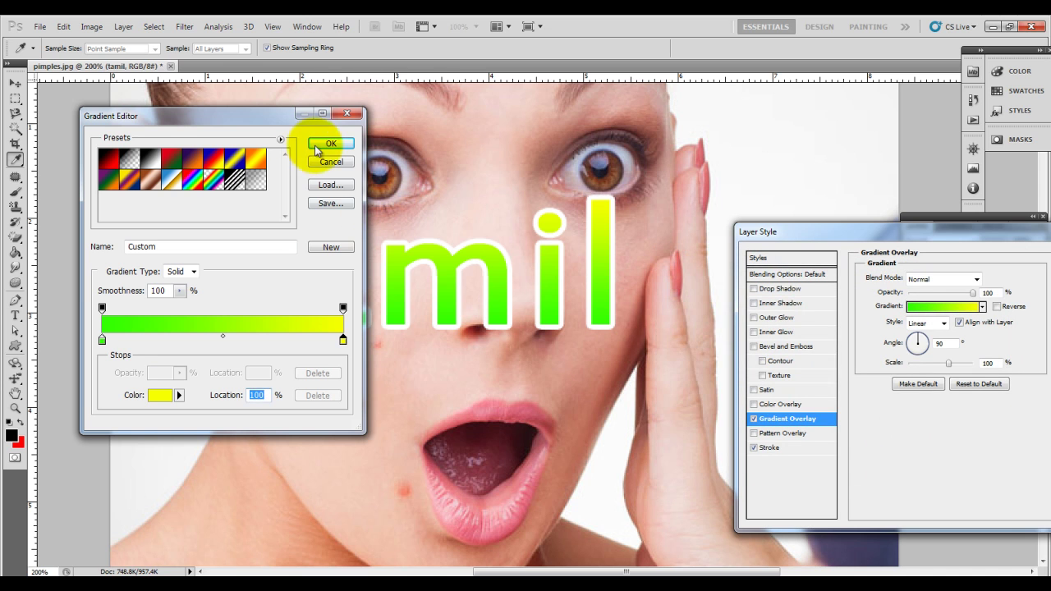
{"action": "left_click", "coordinate": [329, 145]}
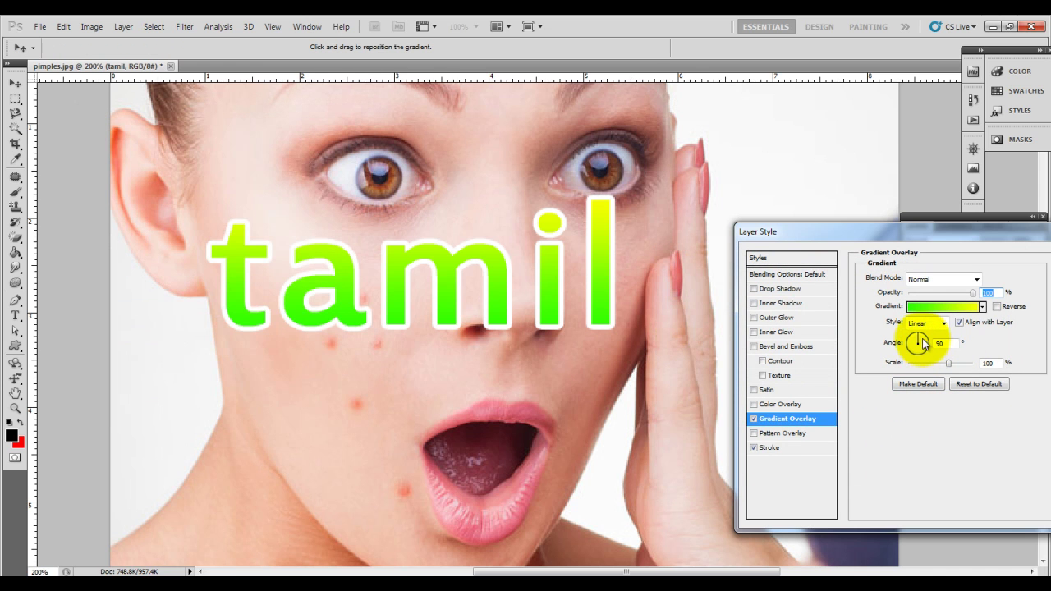
Adjust the gradient overlay's angle, 37% scale and position on the tamil text.
{"action": "left_click_drag", "start_coordinate": [933, 348], "coordinate": [919, 341]}
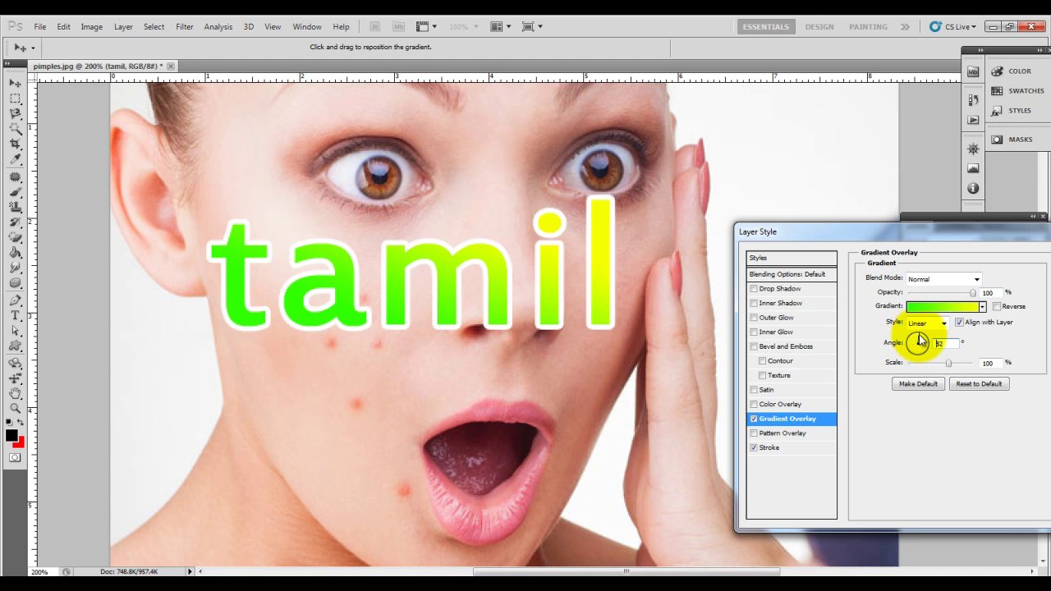
{"action": "key", "text": "Tab"}
{"action": "left_click_drag", "start_coordinate": [909, 363], "coordinate": [929, 371]}
{"action": "left_click_drag", "start_coordinate": [434, 277], "coordinate": [427, 319]}
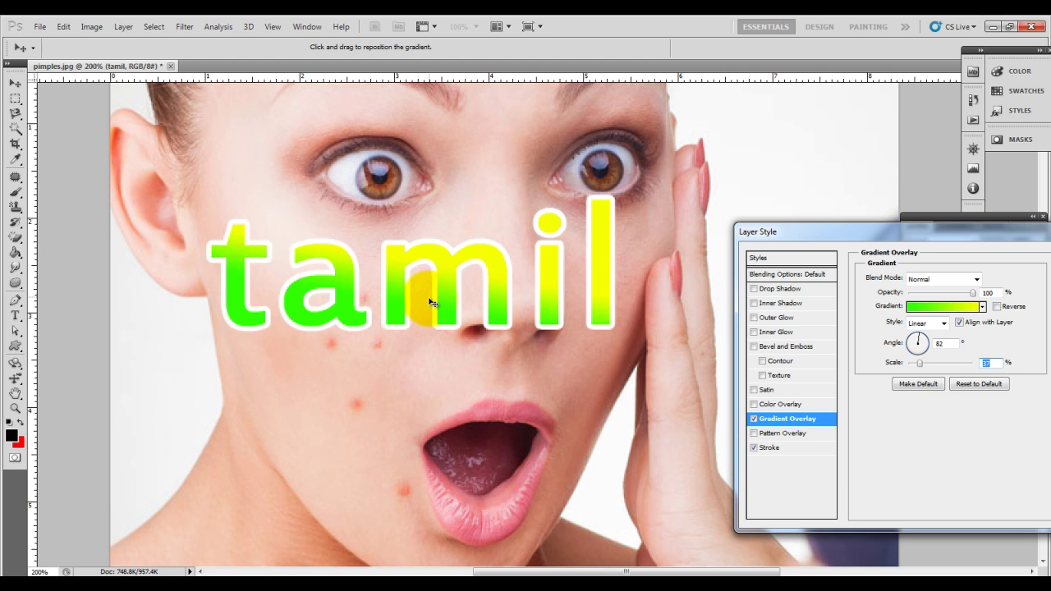
Try Overlay, Linear Burn and Subtract blending, then return the gradient to Normal.
{"action": "left_click", "coordinate": [946, 283]}
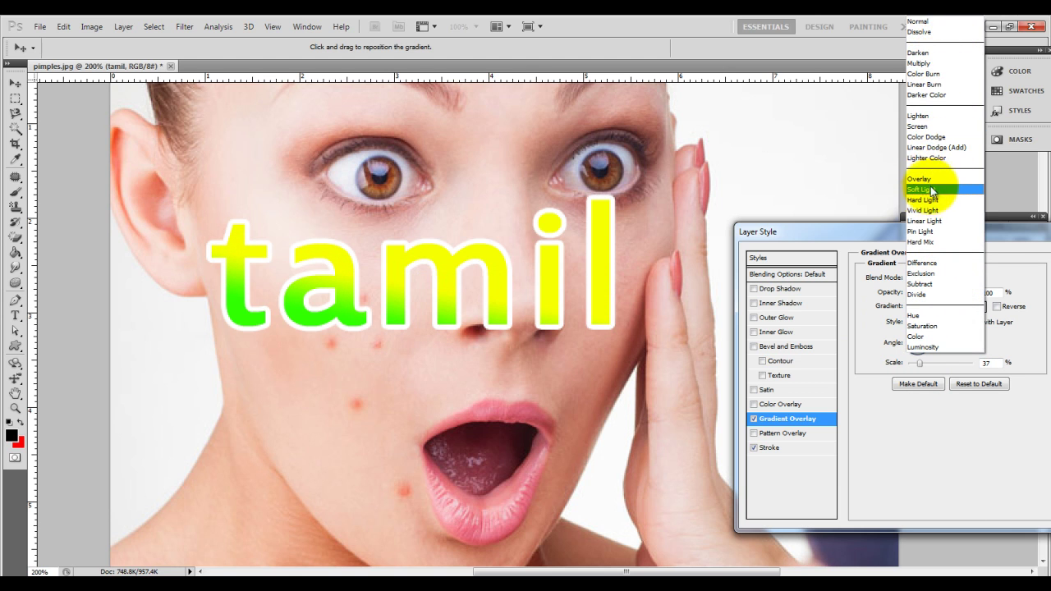
{"action": "left_click", "coordinate": [926, 179]}
{"action": "left_click", "coordinate": [938, 279]}
{"action": "left_click", "coordinate": [923, 82]}
{"action": "left_click", "coordinate": [936, 279]}
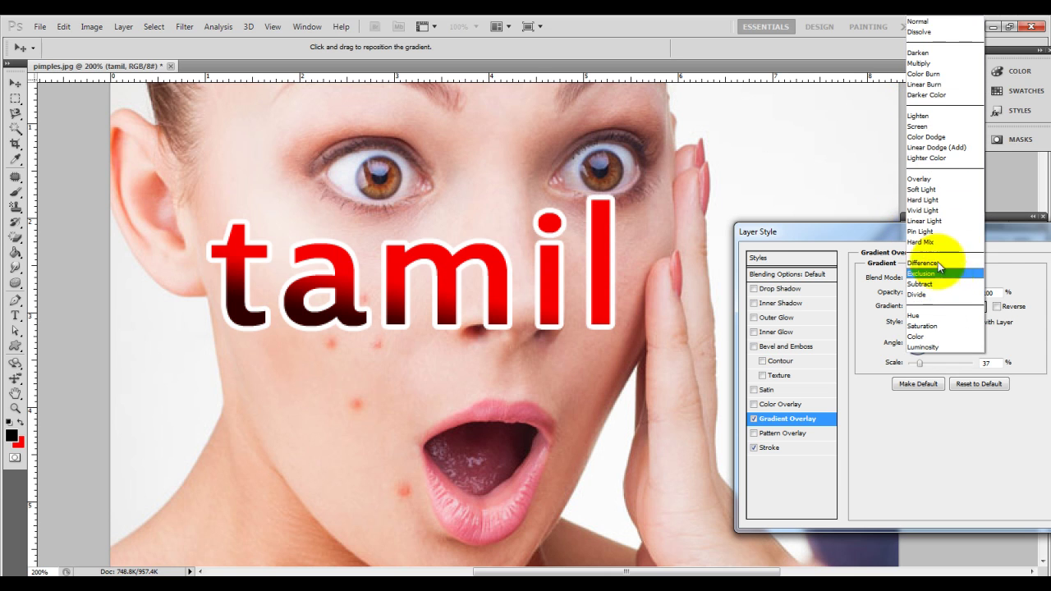
{"action": "left_click", "coordinate": [934, 284]}
{"action": "left_click", "coordinate": [938, 281]}
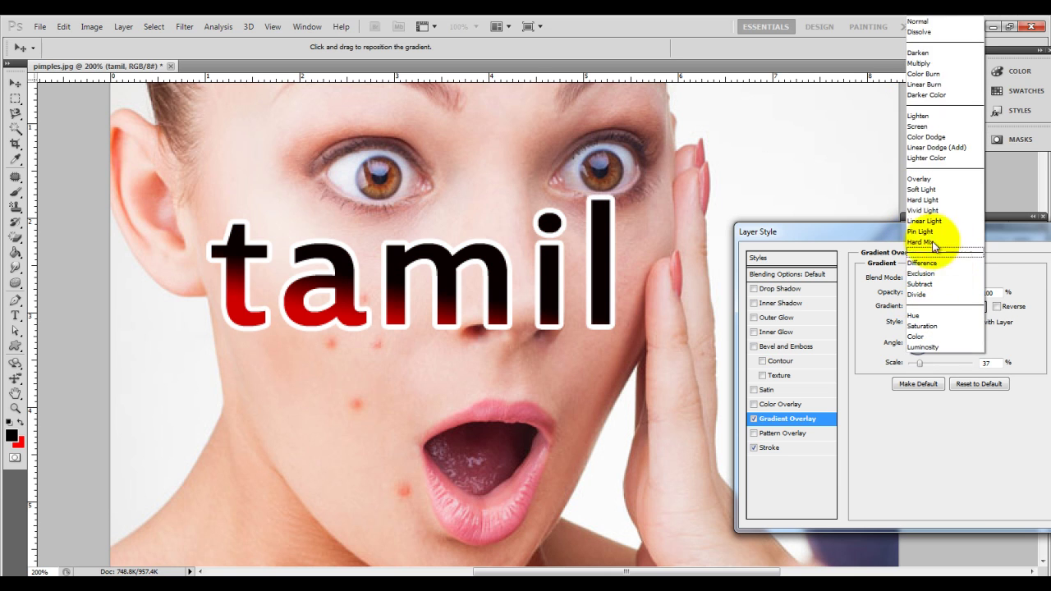
{"action": "left_click", "coordinate": [927, 30]}
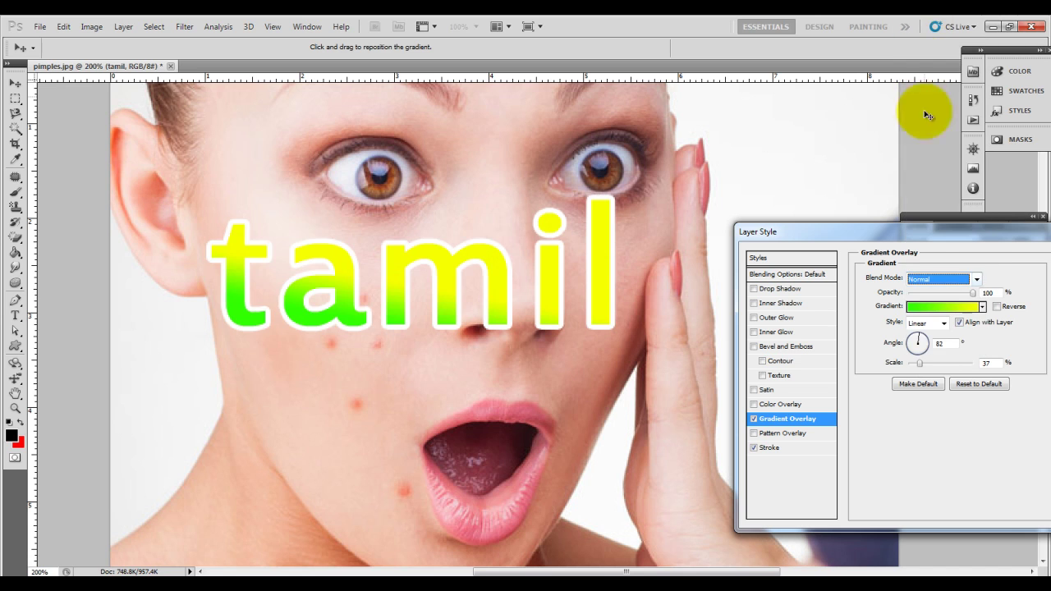
Try Radial, Angle and Reflected gradient styles, then go back to Linear.
{"action": "left_click", "coordinate": [941, 326]}
{"action": "left_click", "coordinate": [934, 345]}
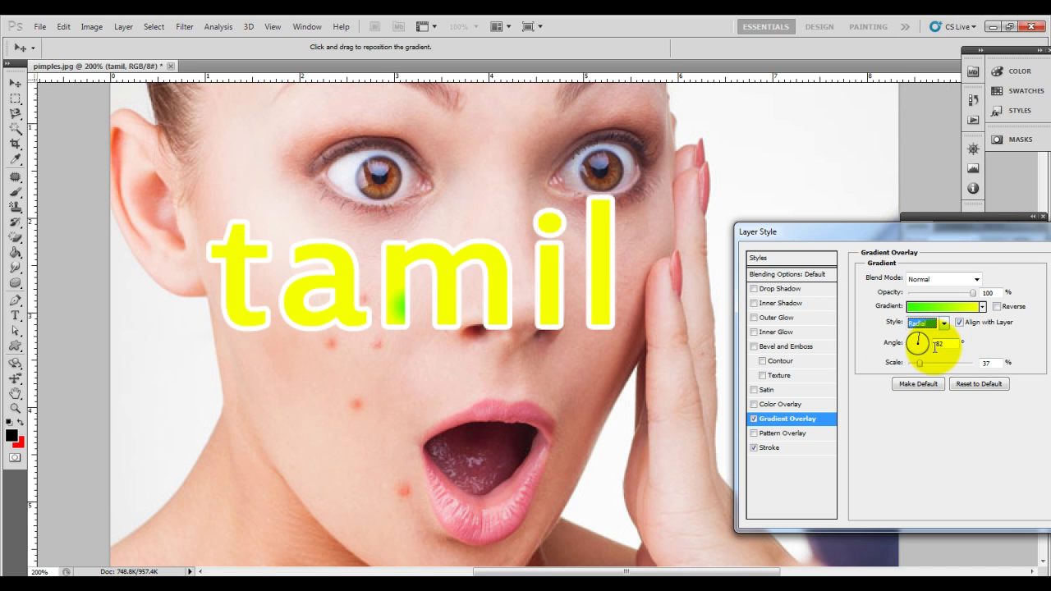
{"action": "left_click", "coordinate": [942, 325]}
{"action": "left_click", "coordinate": [932, 355]}
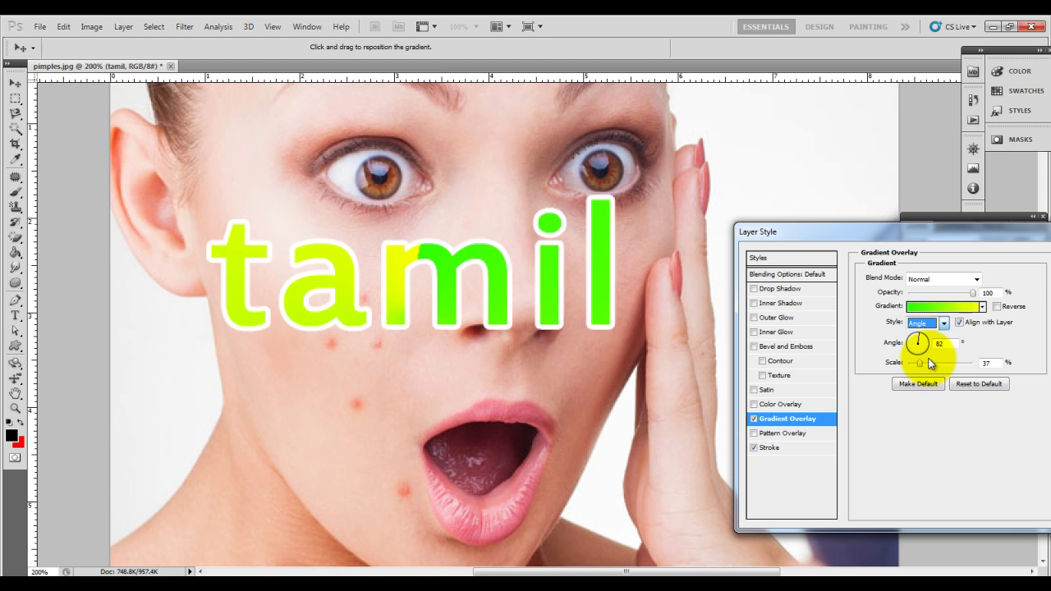
{"action": "left_click", "coordinate": [943, 325]}
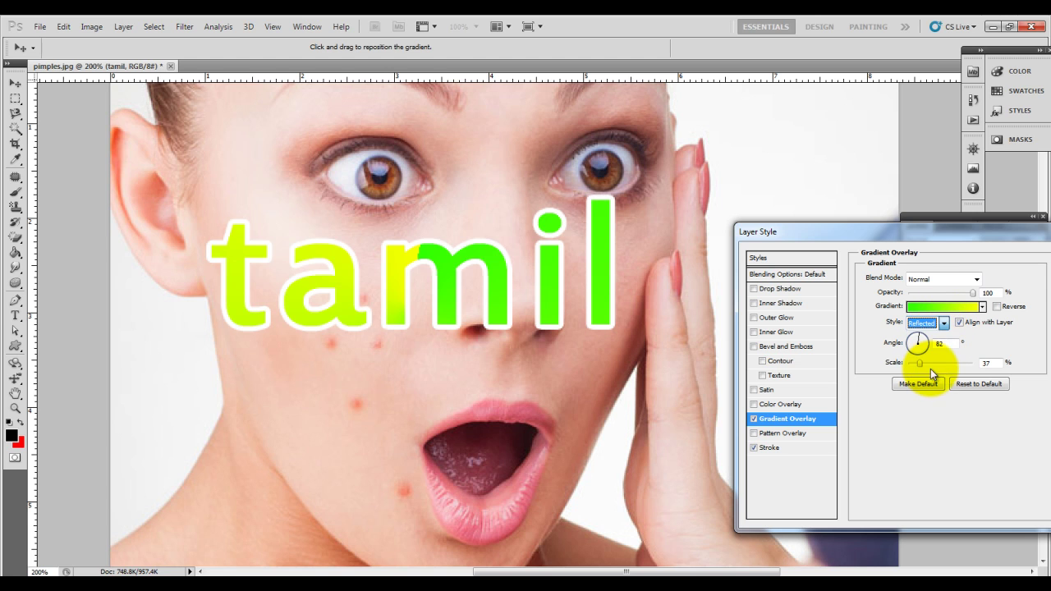
{"action": "left_click", "coordinate": [943, 325]}
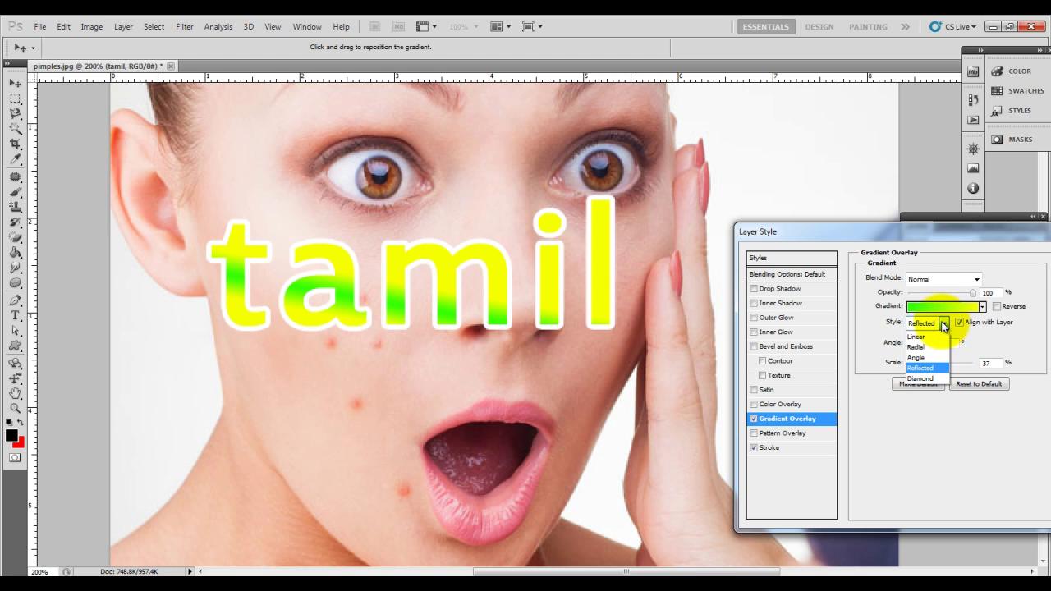
{"action": "left_click", "coordinate": [931, 337]}
Set the gradient angle to 90° so it runs vertically, yellow over green.
{"action": "left_click_drag", "start_coordinate": [586, 329], "coordinate": [626, 310]}
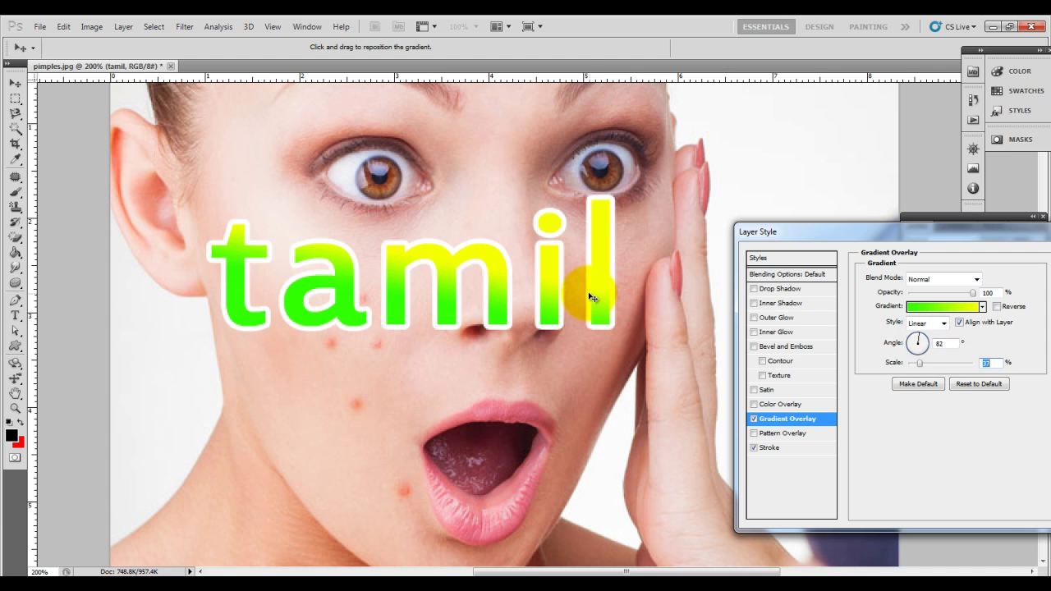
{"action": "left_click", "coordinate": [945, 343]}
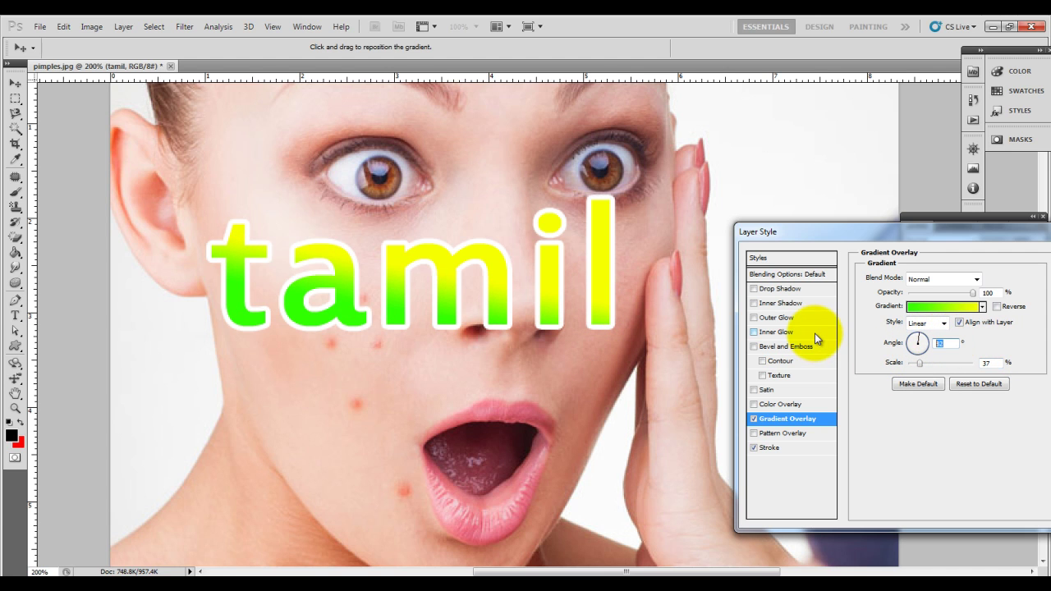
{"action": "type", "text": "90"}
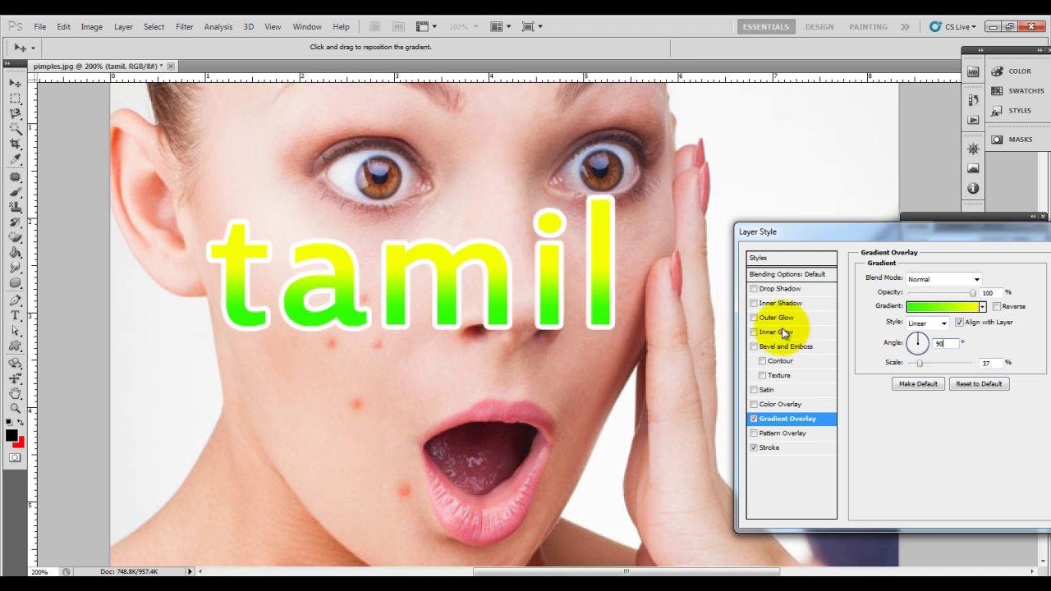
{"action": "mouse_move", "coordinate": [896, 229]}
{"action": "left_mouse_down"}
{"action": "mouse_move", "coordinate": [524, 199]}
{"action": "mouse_move", "coordinate": [685, 228]}
{"action": "left_mouse_up"}
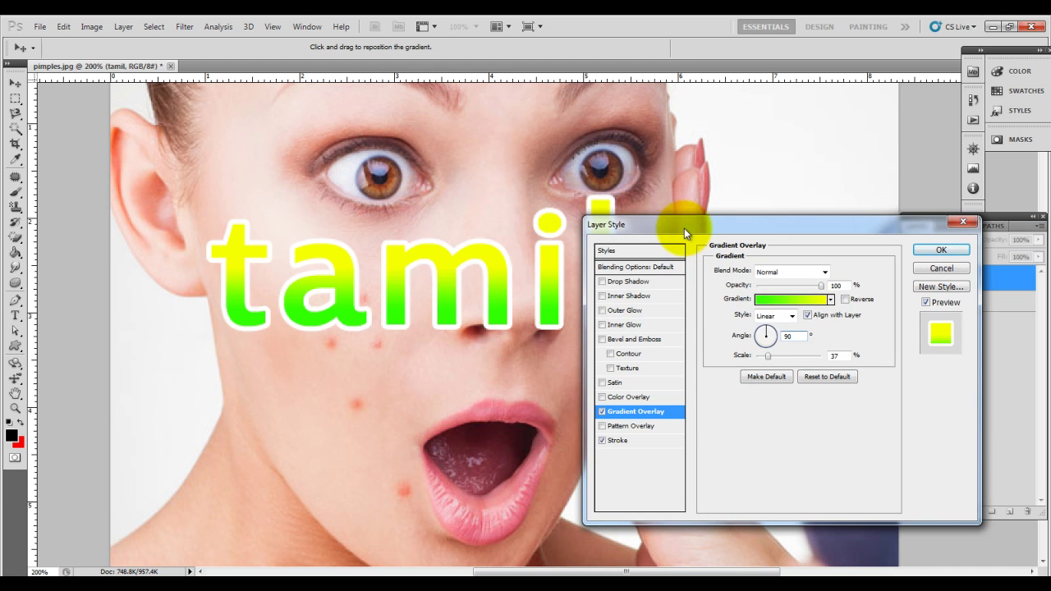
Add a Normal-blend drop shadow at 44% opacity, 11 px distance and 52% spread.
{"action": "left_click", "coordinate": [645, 281]}
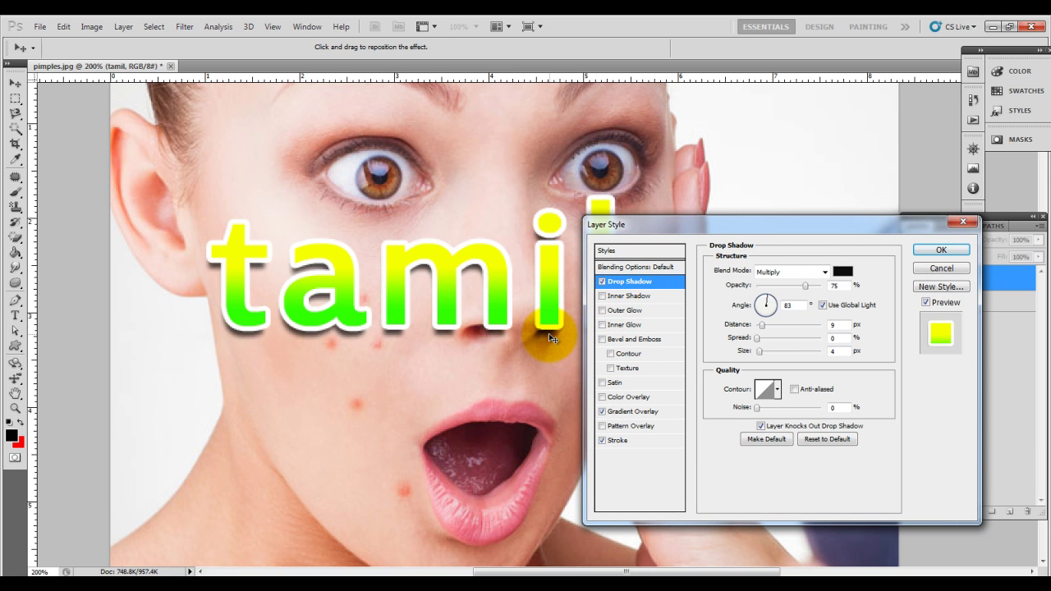
{"action": "left_click_drag", "start_coordinate": [552, 337], "coordinate": [556, 343]}
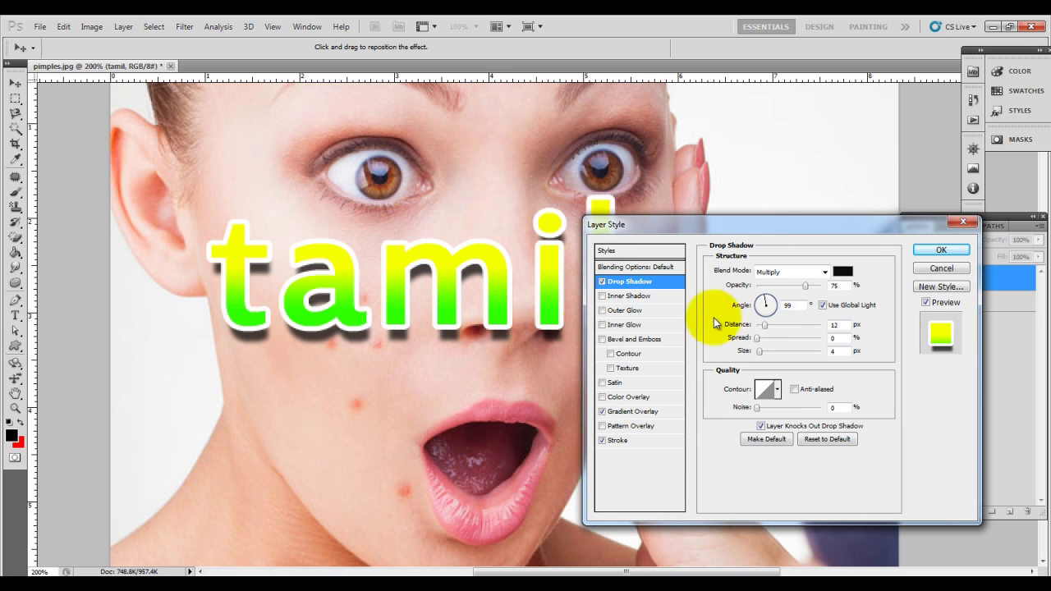
{"action": "left_click_drag", "start_coordinate": [809, 285], "coordinate": [821, 285]}
{"action": "left_click", "coordinate": [790, 272]}
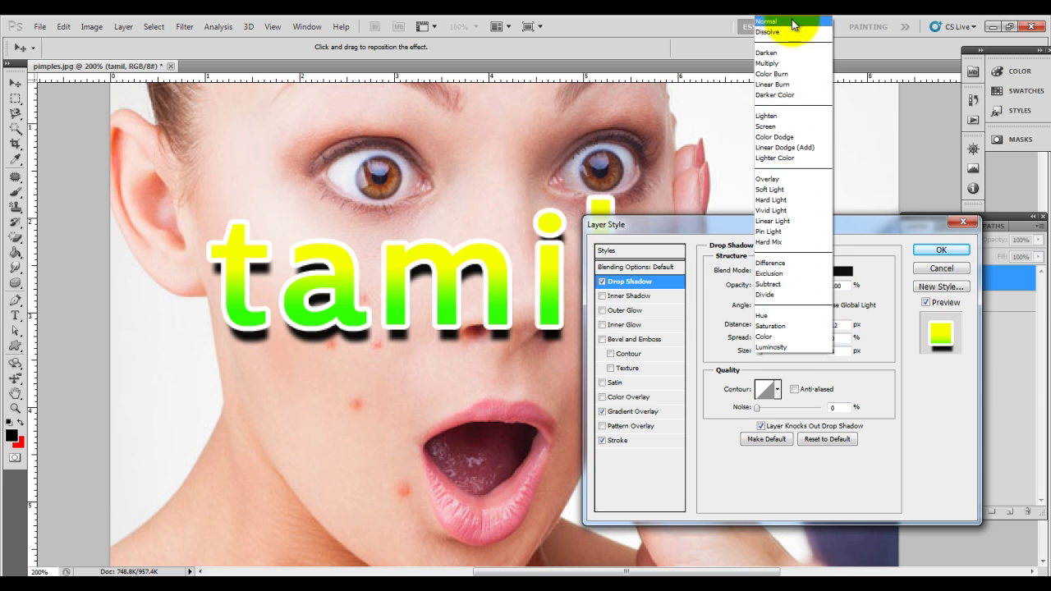
{"action": "left_click", "coordinate": [793, 23]}
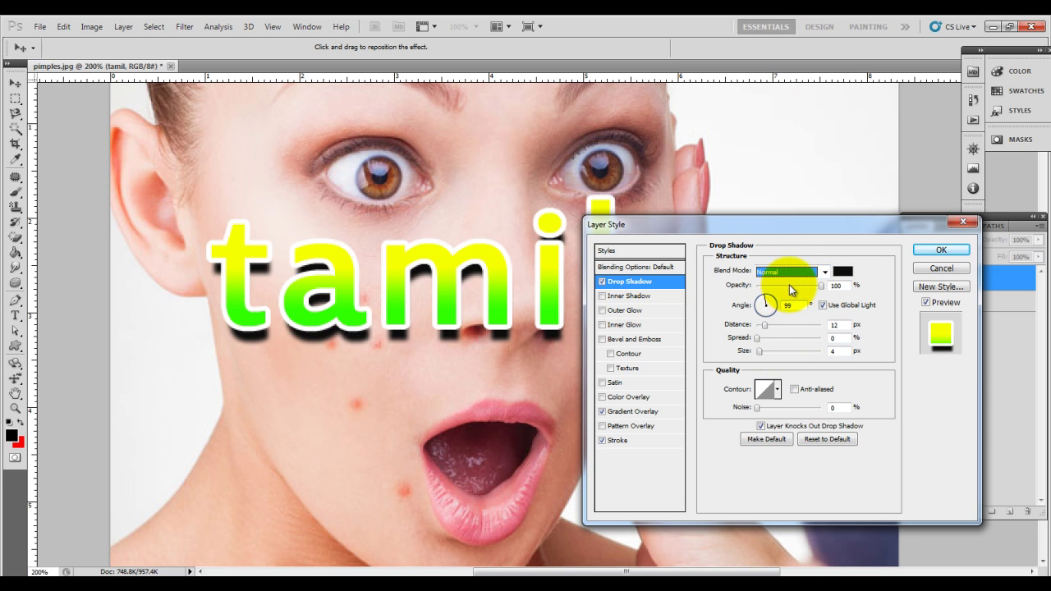
{"action": "left_click_drag", "start_coordinate": [790, 288], "coordinate": [784, 288]}
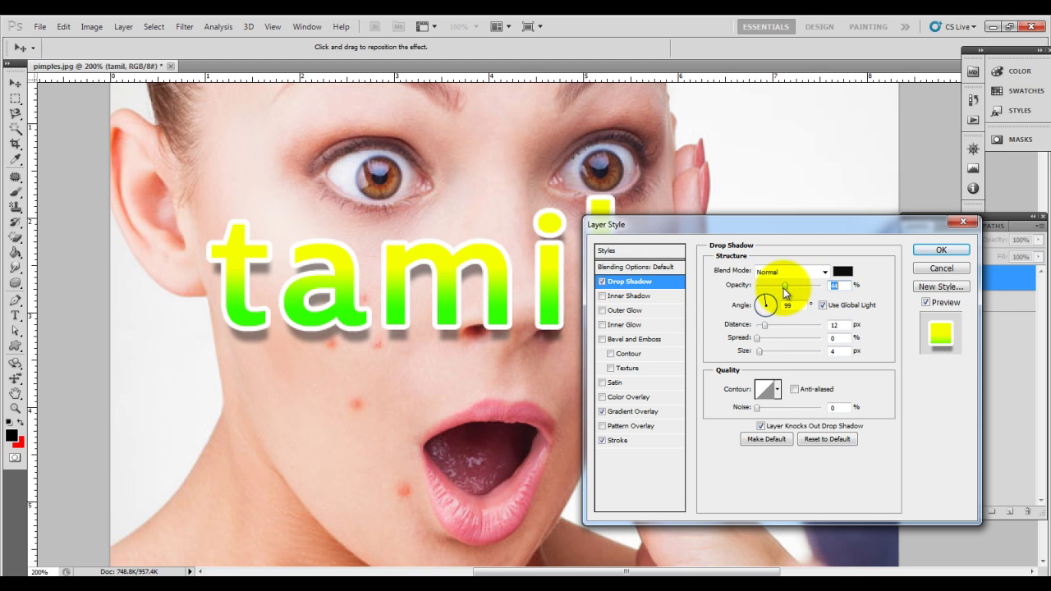
{"action": "left_click_drag", "start_coordinate": [768, 326], "coordinate": [764, 324]}
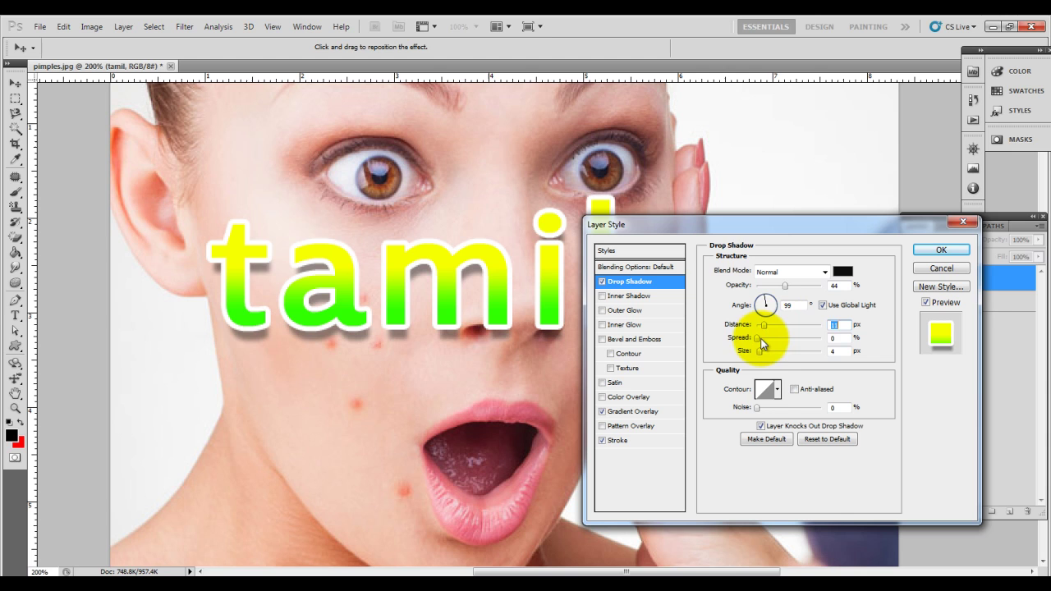
{"action": "key", "text": "Tab"}
{"action": "mouse_move", "coordinate": [757, 338]}
{"action": "left_mouse_down"}
{"action": "mouse_move", "coordinate": [794, 338]}
{"action": "mouse_move", "coordinate": [749, 354]}
{"action": "mouse_move", "coordinate": [791, 338]}
{"action": "left_mouse_up"}
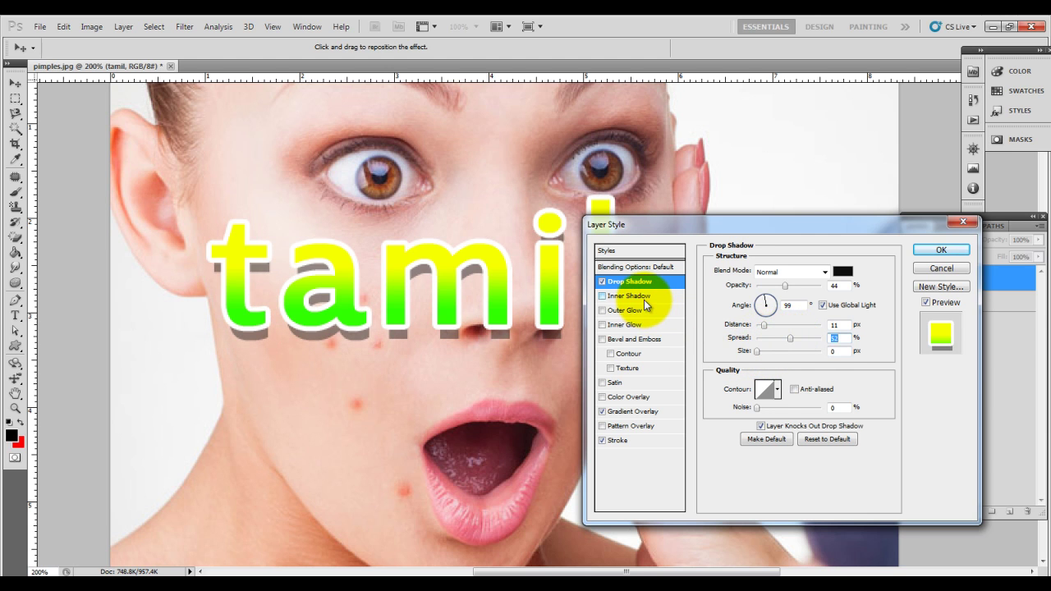
Try another shadow contour, then keep the Linear contour.
{"action": "left_click", "coordinate": [777, 390]}
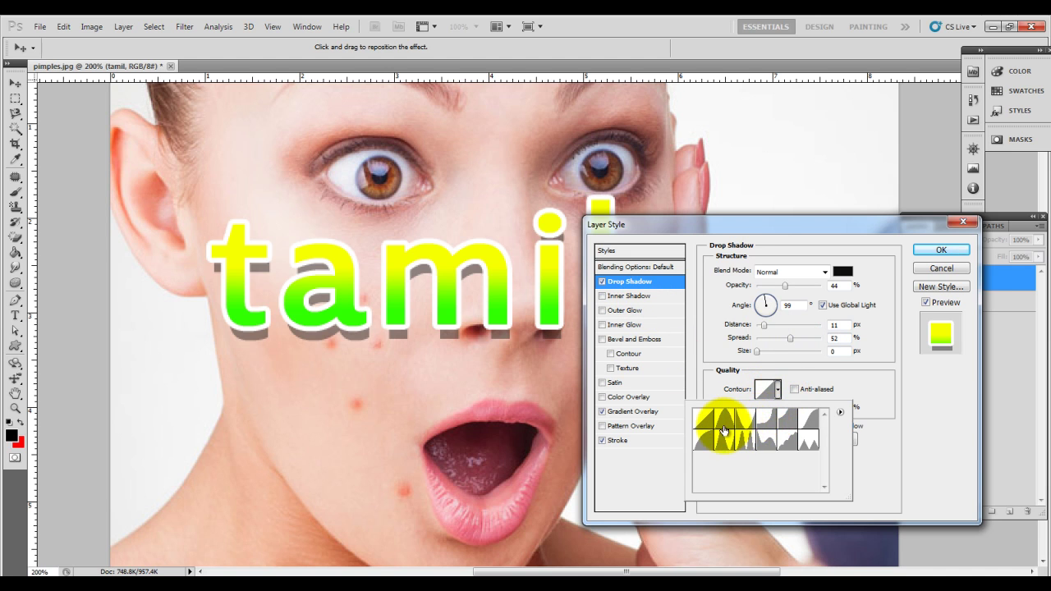
{"action": "left_click", "coordinate": [786, 440]}
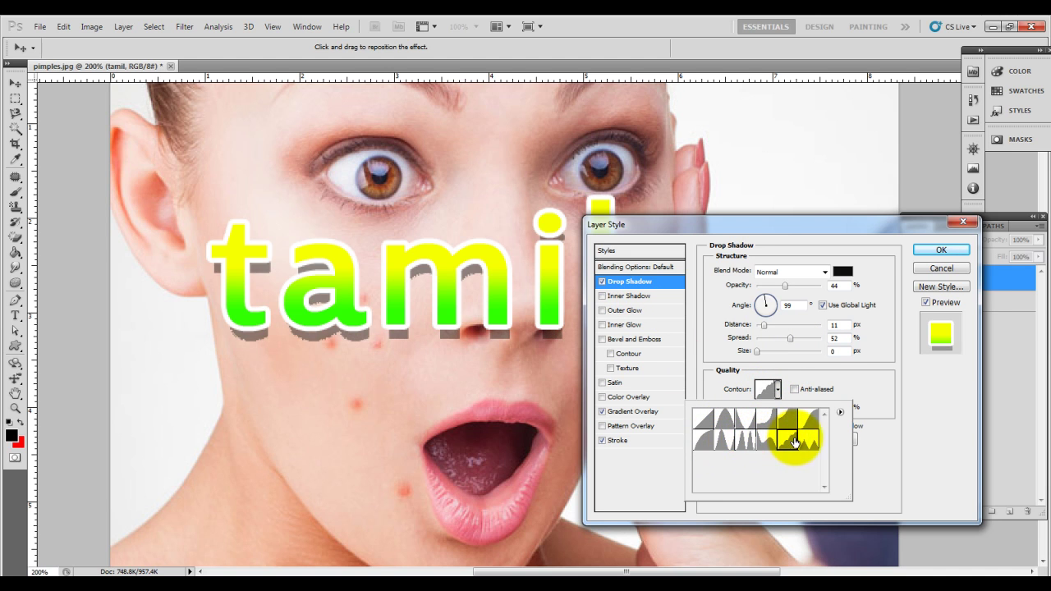
{"action": "left_click", "coordinate": [704, 419]}
{"action": "key", "text": "Escape"}
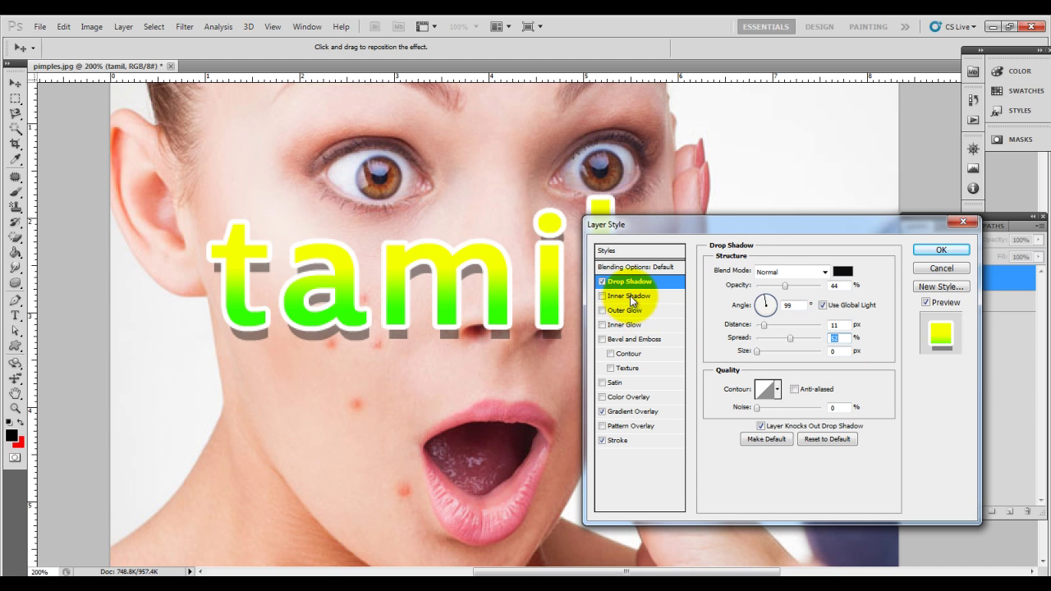
Try then drop an inner shadow, and add a red Normal outer glow at 100% opacity.
{"action": "left_click", "coordinate": [644, 297]}
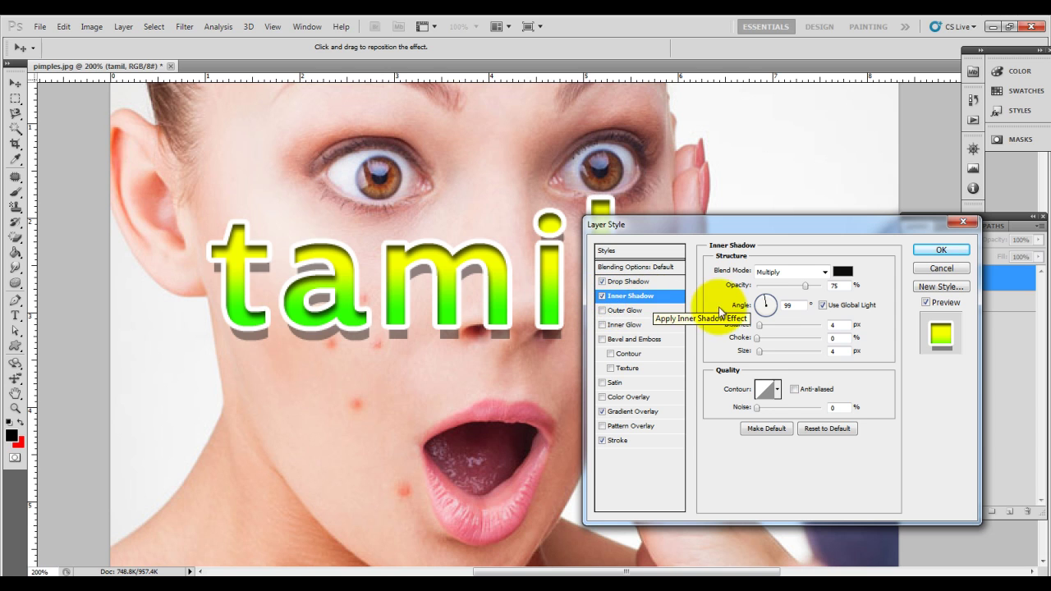
{"action": "left_click", "coordinate": [602, 296]}
{"action": "left_click", "coordinate": [602, 311]}
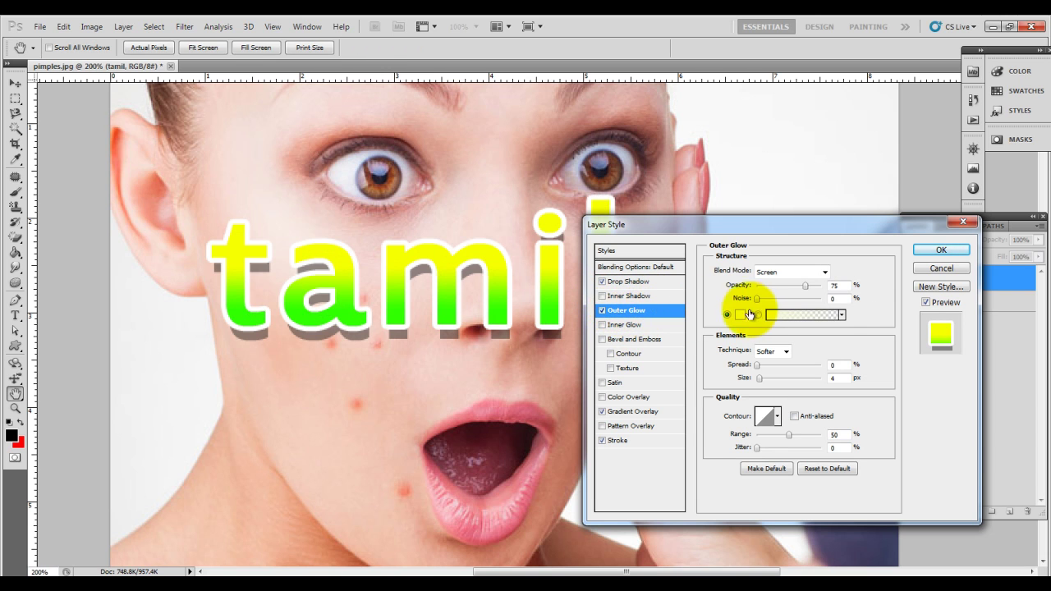
{"action": "left_click", "coordinate": [743, 314]}
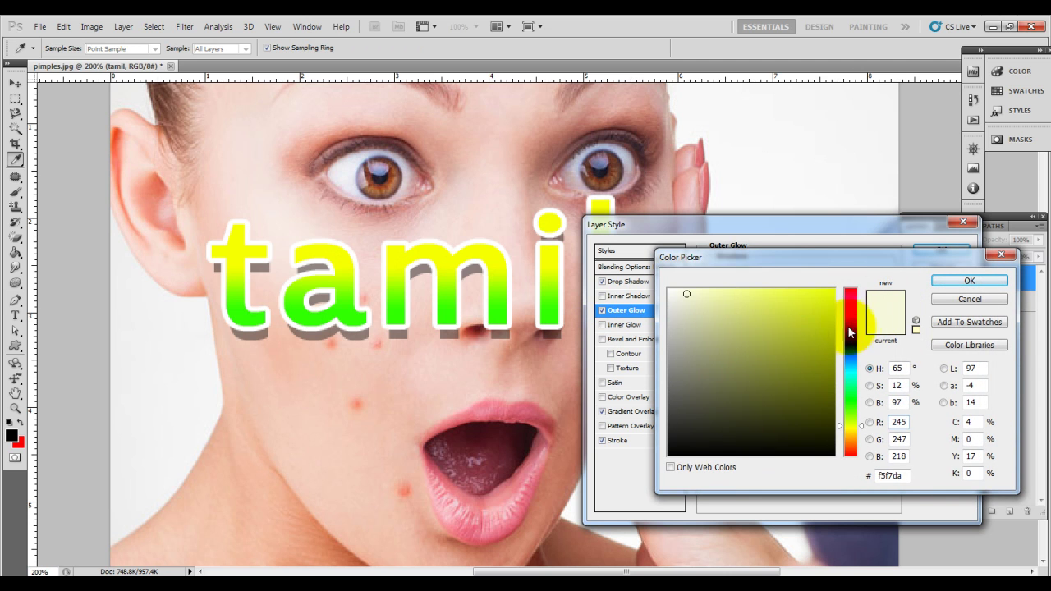
{"action": "left_click_drag", "start_coordinate": [850, 331], "coordinate": [846, 296]}
{"action": "left_click", "coordinate": [968, 281]}
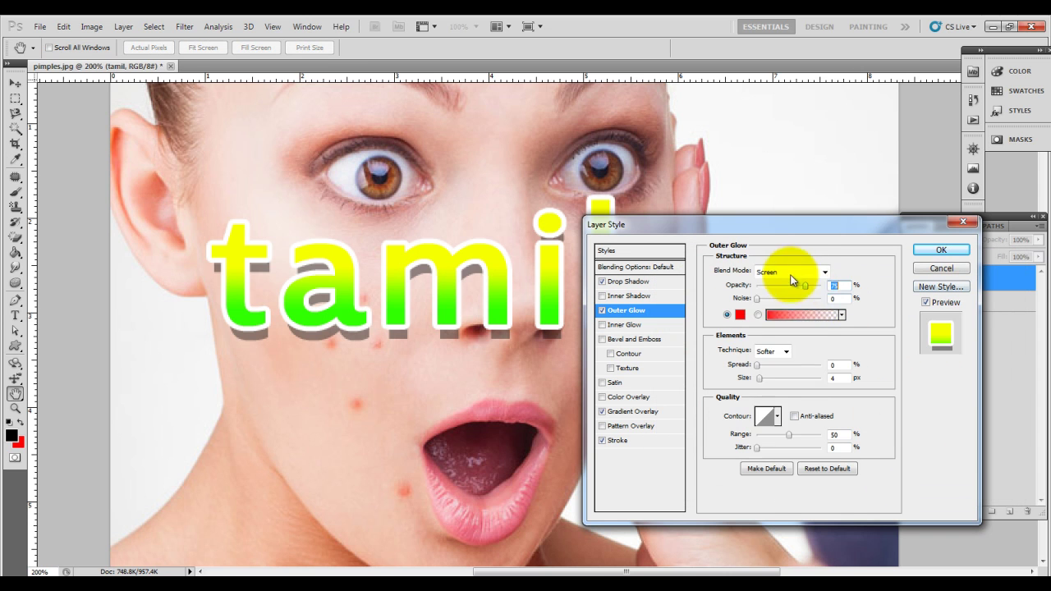
{"action": "left_click", "coordinate": [791, 273]}
{"action": "left_click", "coordinate": [773, 20]}
{"action": "left_click_drag", "start_coordinate": [804, 285], "coordinate": [856, 289]}
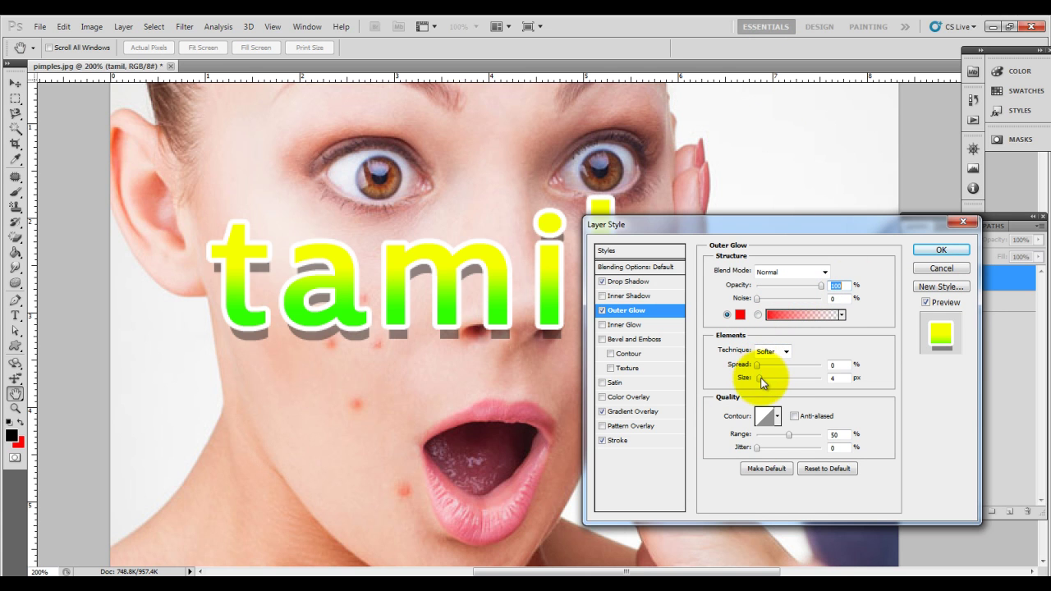
{"action": "left_click_drag", "start_coordinate": [761, 377], "coordinate": [765, 378]}
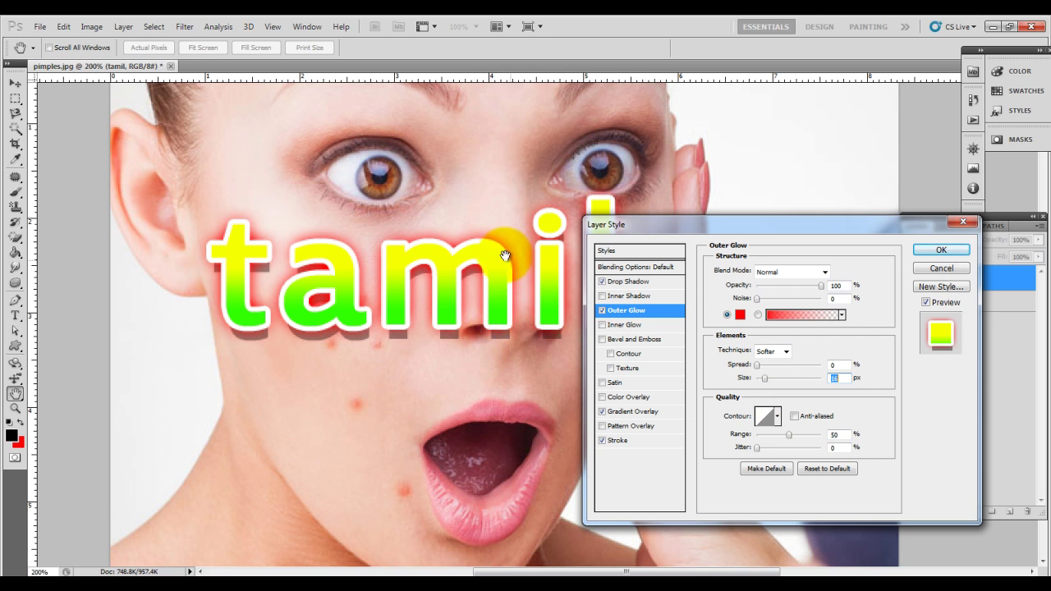
Turn on a black inner glow with Normal blending.
{"action": "left_click", "coordinate": [634, 330]}
{"action": "left_click", "coordinate": [741, 315]}
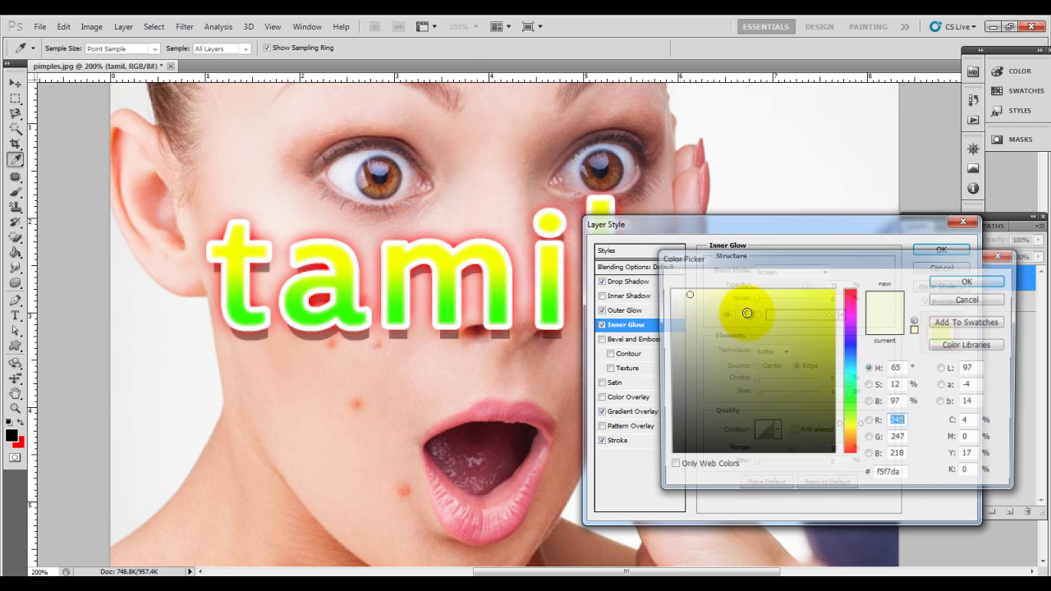
{"action": "left_click_drag", "start_coordinate": [833, 444], "coordinate": [833, 474]}
{"action": "left_click", "coordinate": [967, 281]}
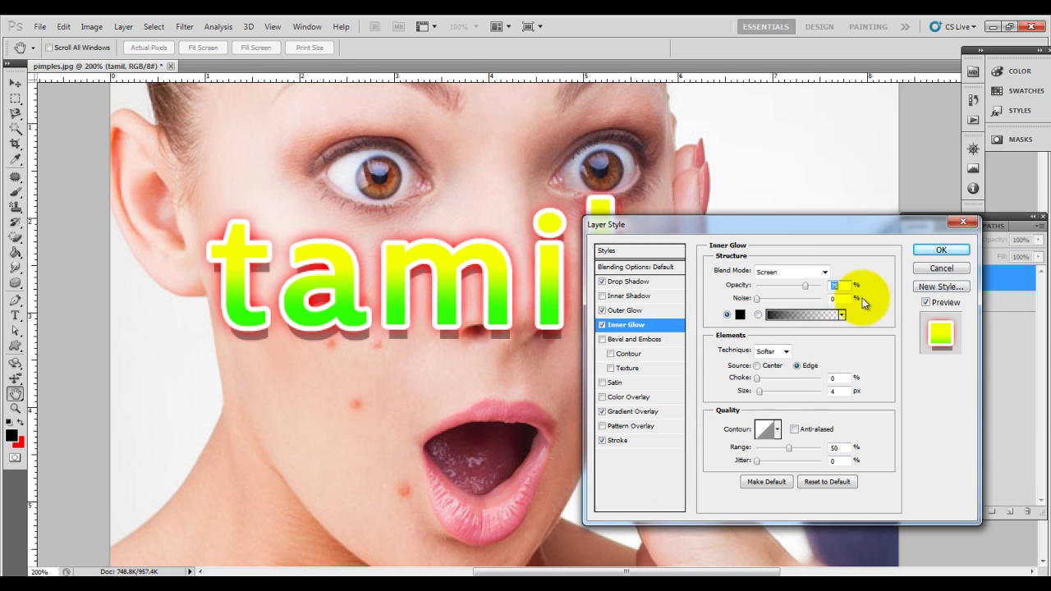
{"action": "left_click", "coordinate": [795, 272]}
{"action": "left_click", "coordinate": [776, 25]}
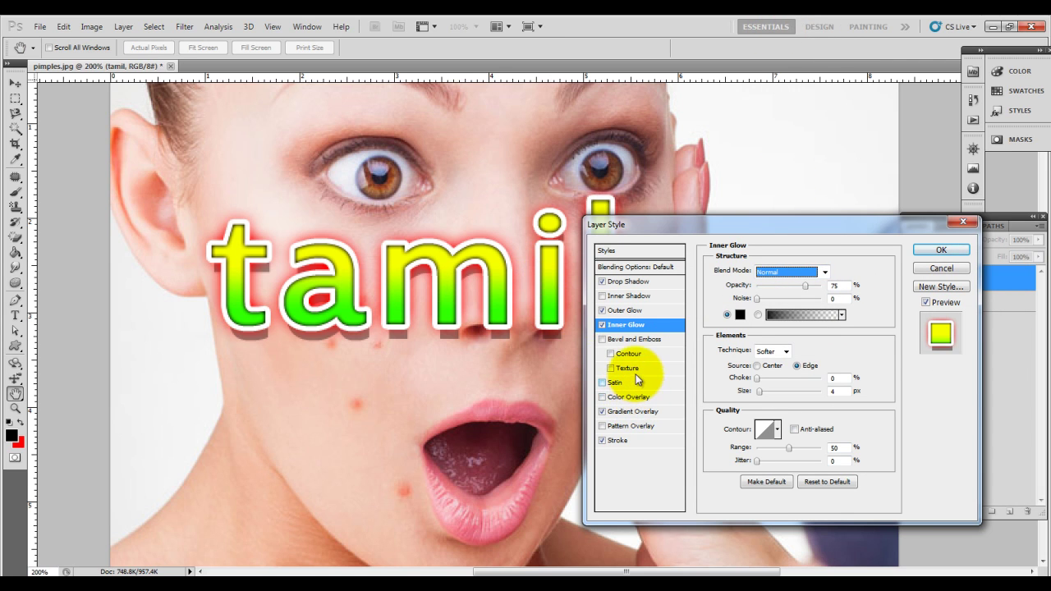
Add Bevel and Emboss at 766% depth with a pattern texture, then cancel all styling.
{"action": "left_click", "coordinate": [648, 342]}
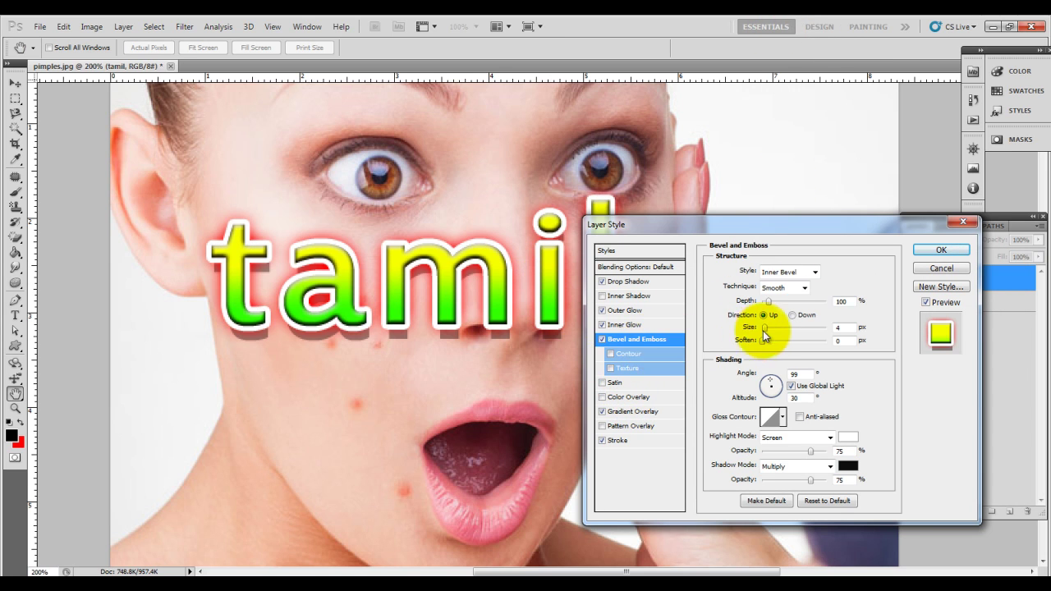
{"action": "left_click_drag", "start_coordinate": [787, 307], "coordinate": [812, 301]}
{"action": "mouse_move", "coordinate": [766, 328]}
{"action": "left_mouse_down"}
{"action": "mouse_move", "coordinate": [777, 329]}
{"action": "mouse_move", "coordinate": [758, 328]}
{"action": "mouse_move", "coordinate": [767, 332]}
{"action": "left_mouse_up"}
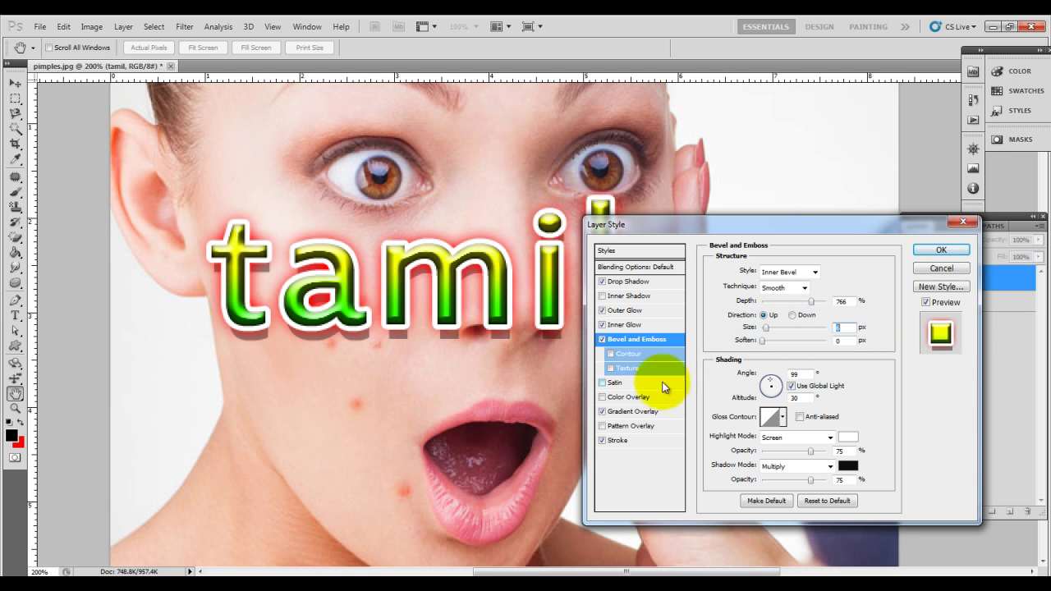
{"action": "left_click", "coordinate": [618, 366]}
{"action": "left_click", "coordinate": [782, 288]}
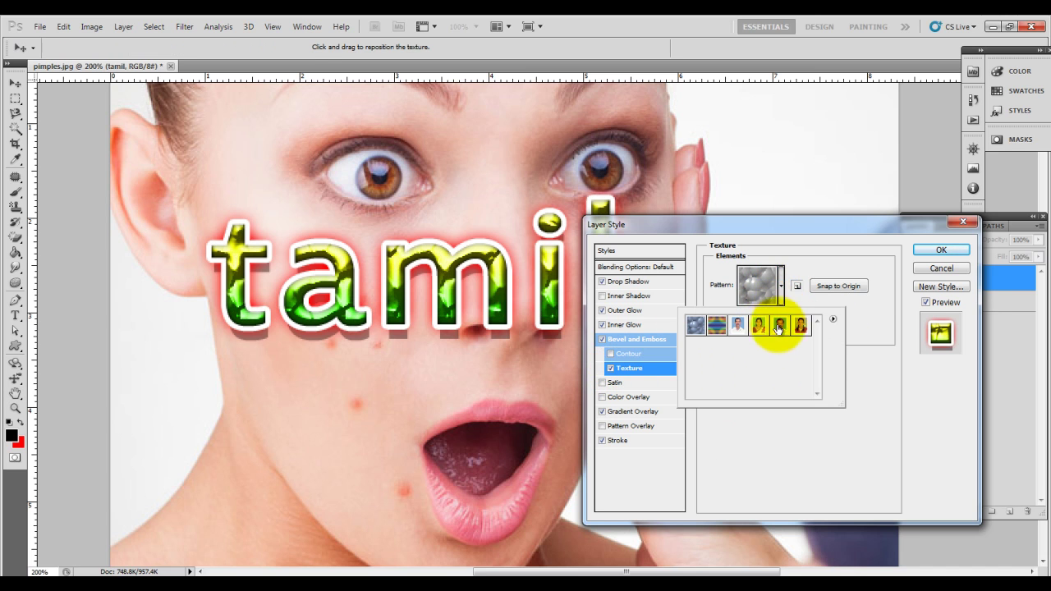
{"action": "left_click", "coordinate": [779, 325]}
{"action": "left_click", "coordinate": [705, 331]}
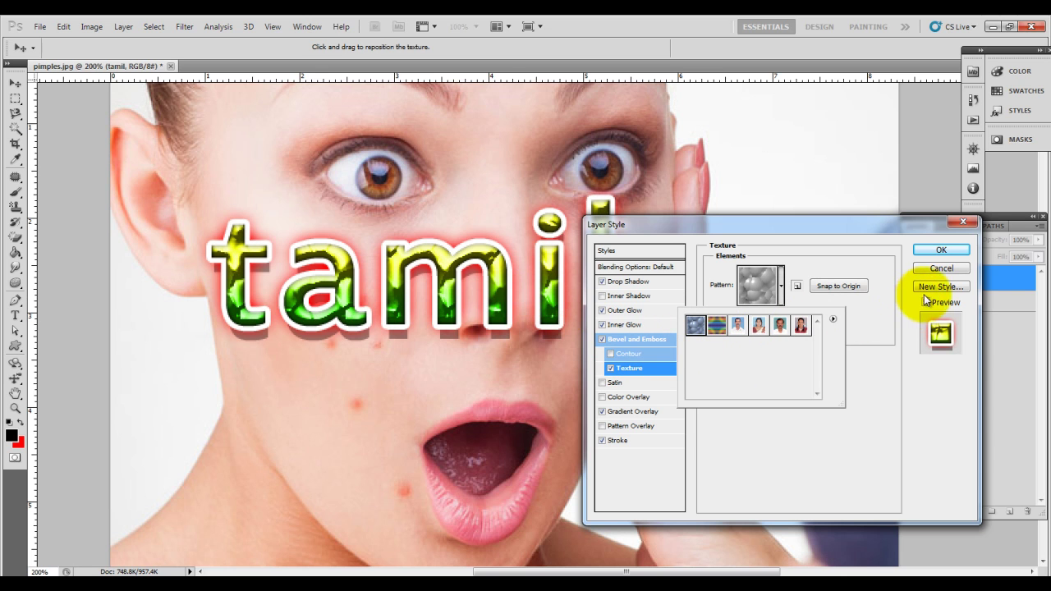
{"action": "left_click", "coordinate": [937, 268]}
{"action": "left_click", "coordinate": [937, 268]}
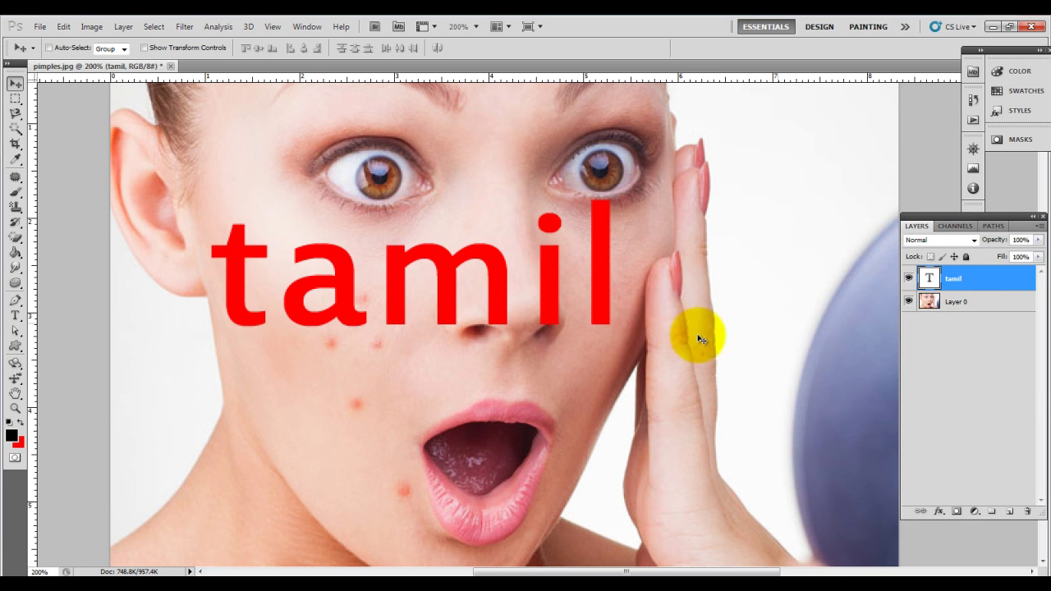
{"action": "left_click", "coordinate": [939, 511]}
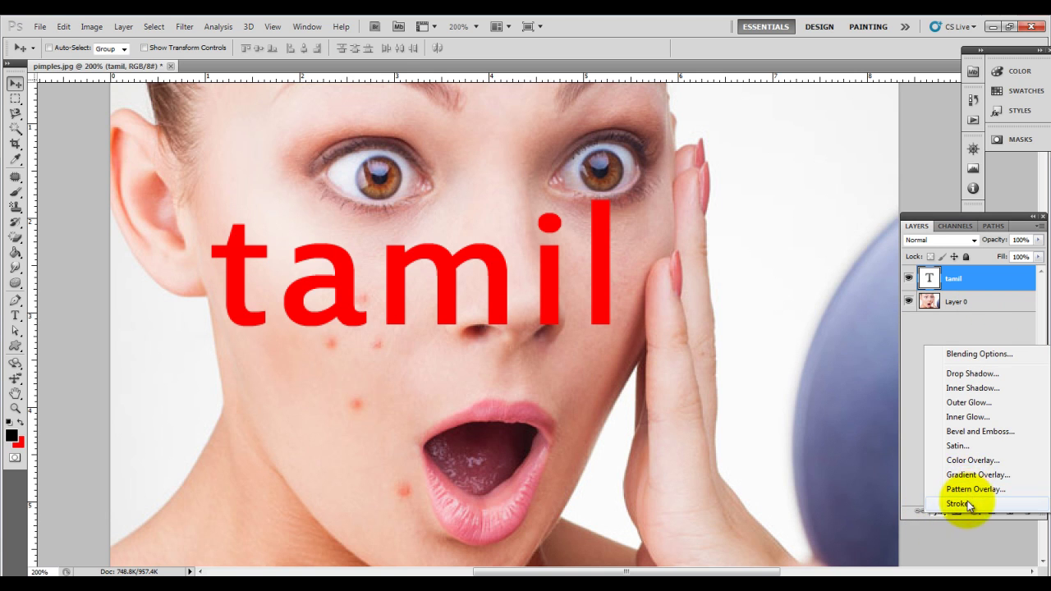
{"action": "left_click", "coordinate": [986, 461]}
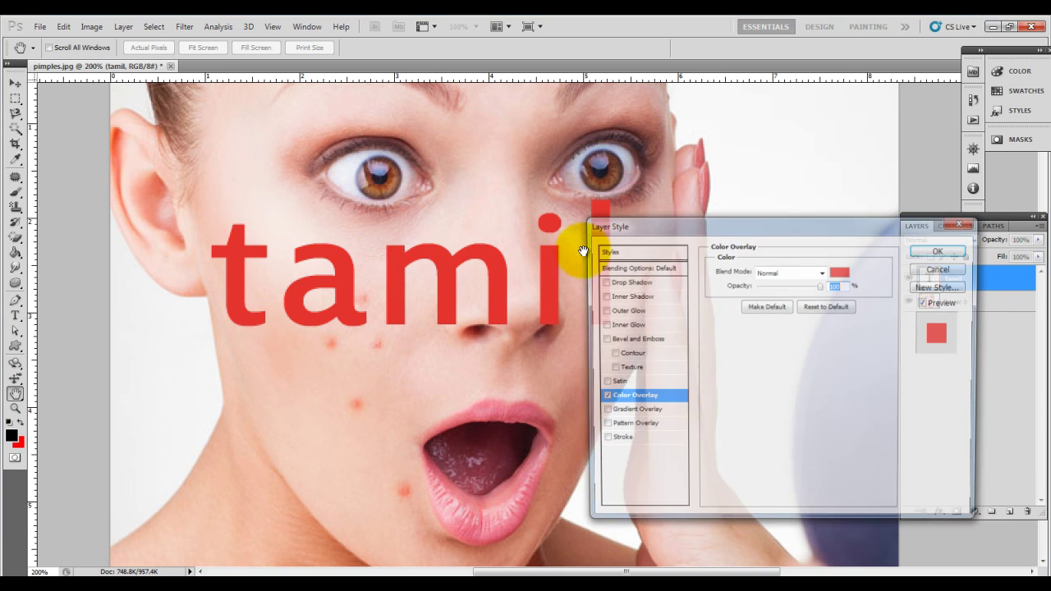
{"action": "left_click", "coordinate": [842, 272]}
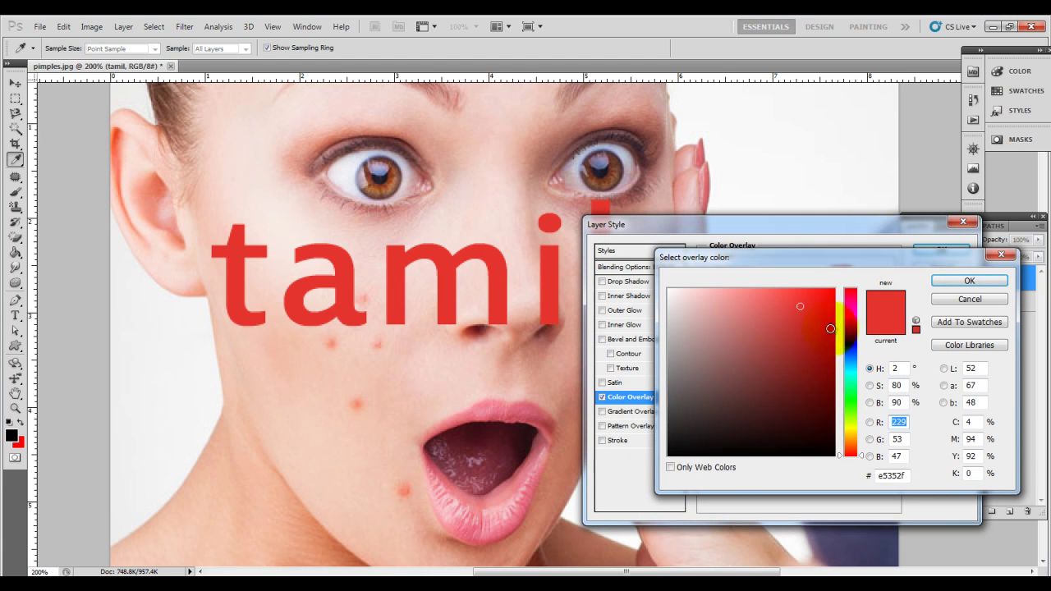
{"action": "left_click", "coordinate": [850, 353]}
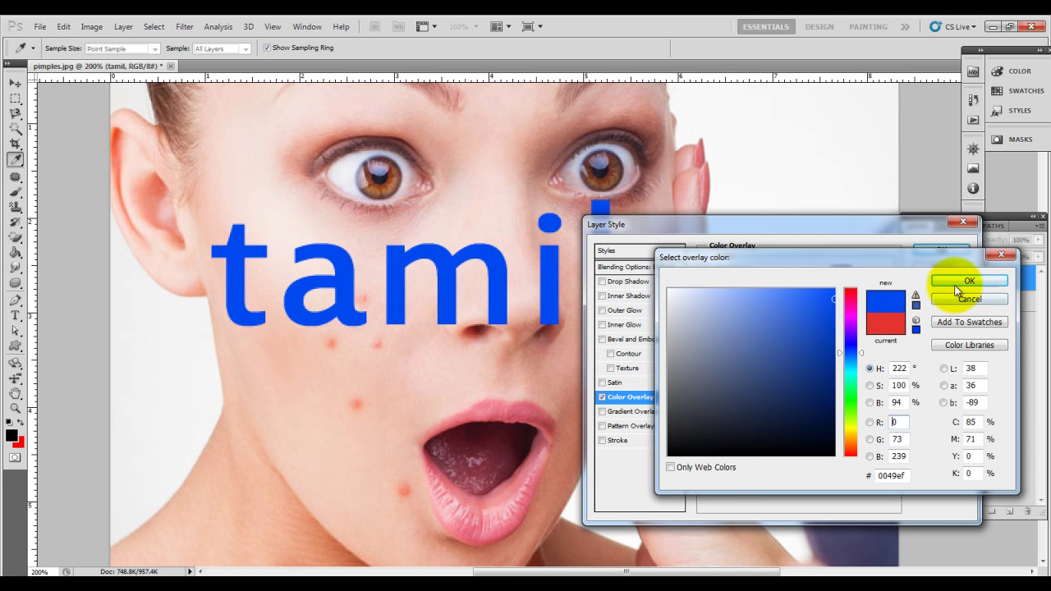
{"action": "left_click", "coordinate": [959, 281]}
{"action": "left_click", "coordinate": [603, 398]}
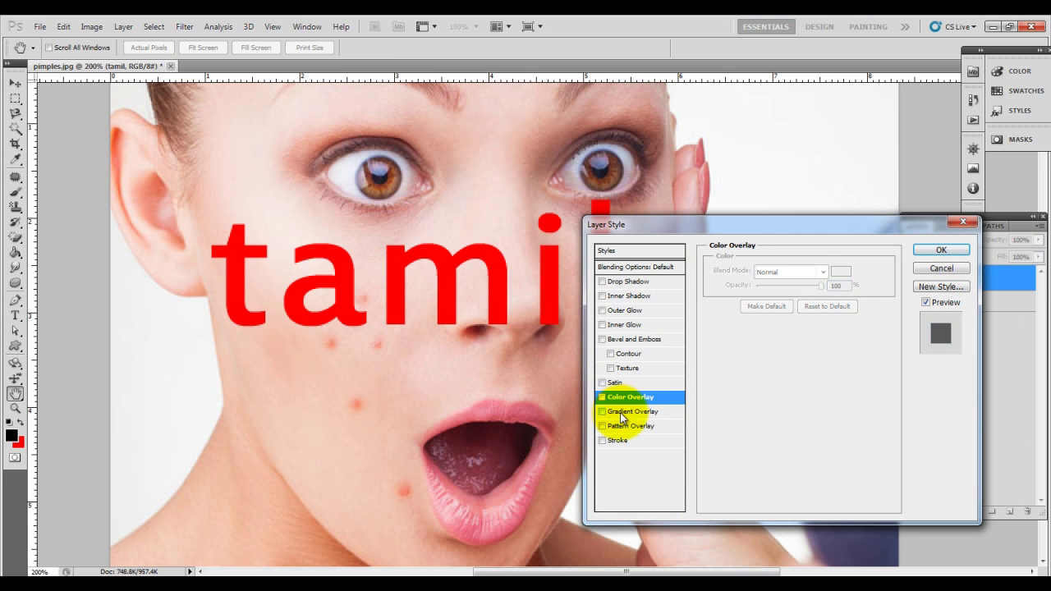
{"action": "left_click", "coordinate": [625, 411]}
{"action": "left_click", "coordinate": [628, 398]}
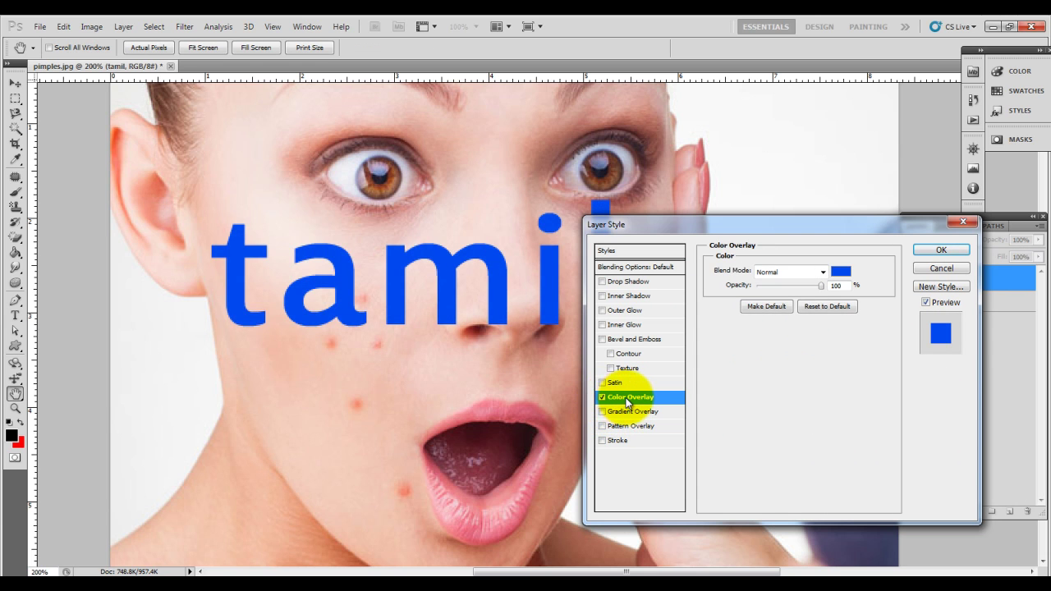
{"action": "left_click", "coordinate": [610, 414]}
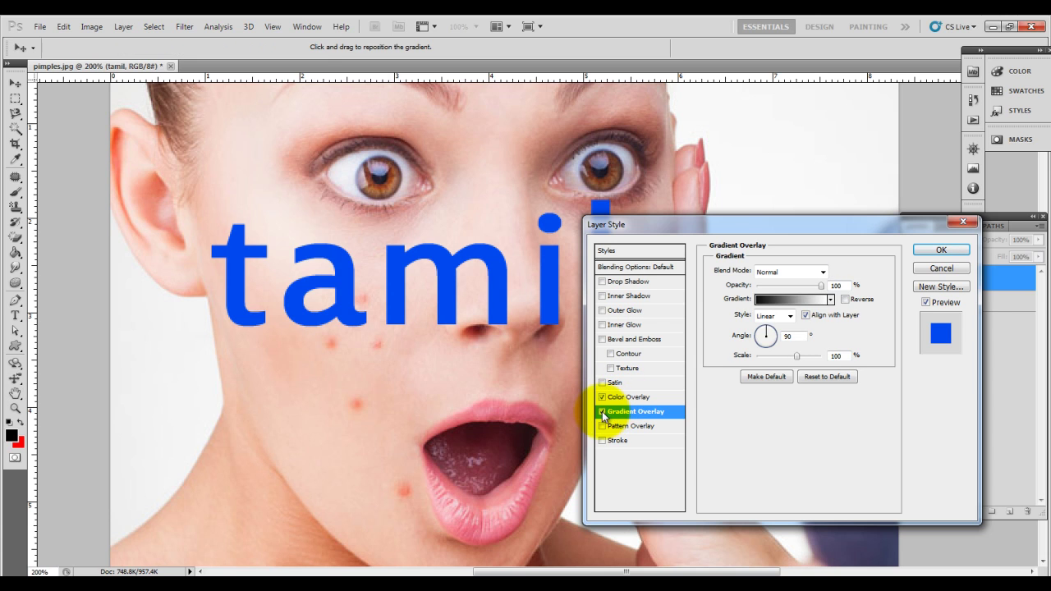
{"action": "left_click", "coordinate": [604, 413]}
{"action": "left_click", "coordinate": [604, 413]}
{"action": "left_click", "coordinate": [602, 397]}
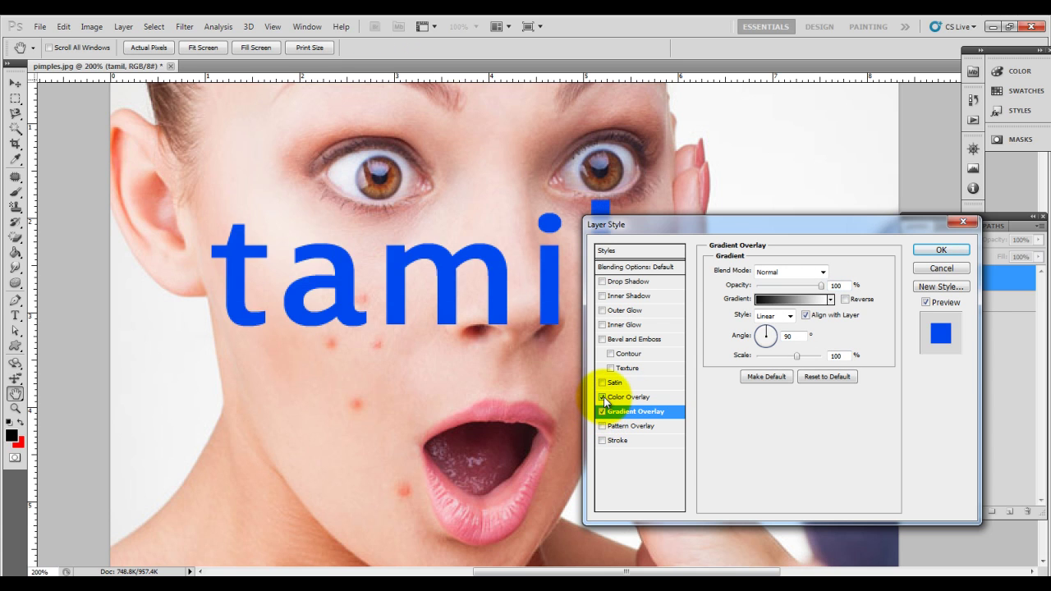
{"action": "left_click", "coordinate": [602, 397]}
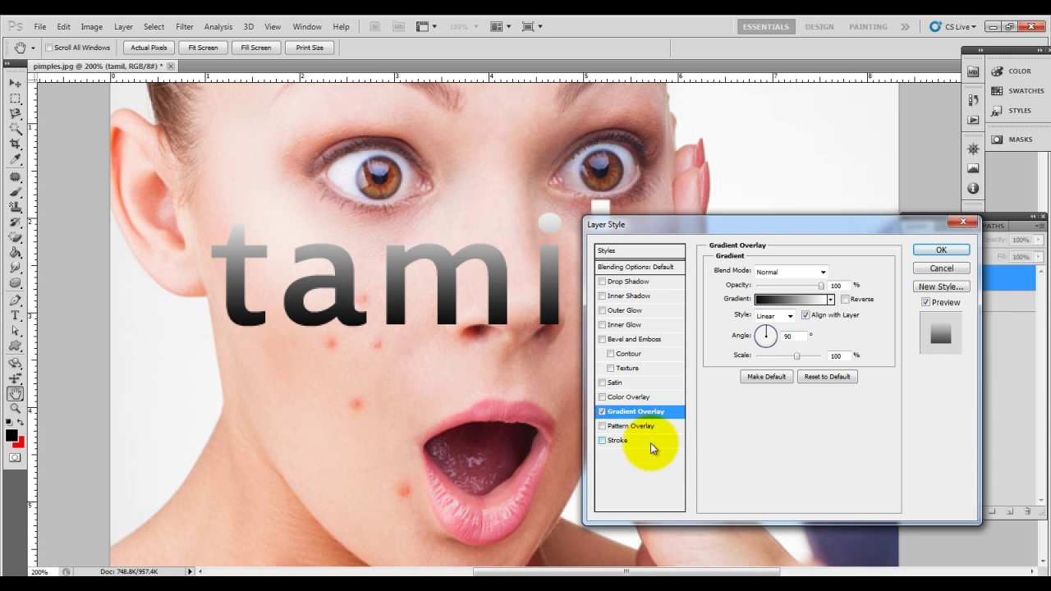
{"action": "left_click", "coordinate": [617, 440]}
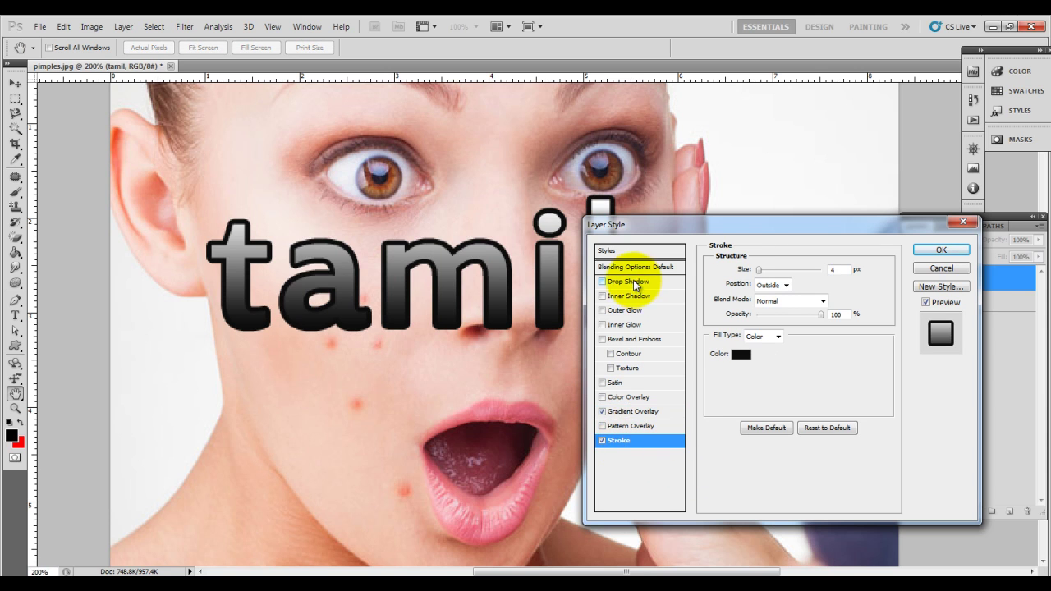
{"action": "left_click", "coordinate": [602, 411]}
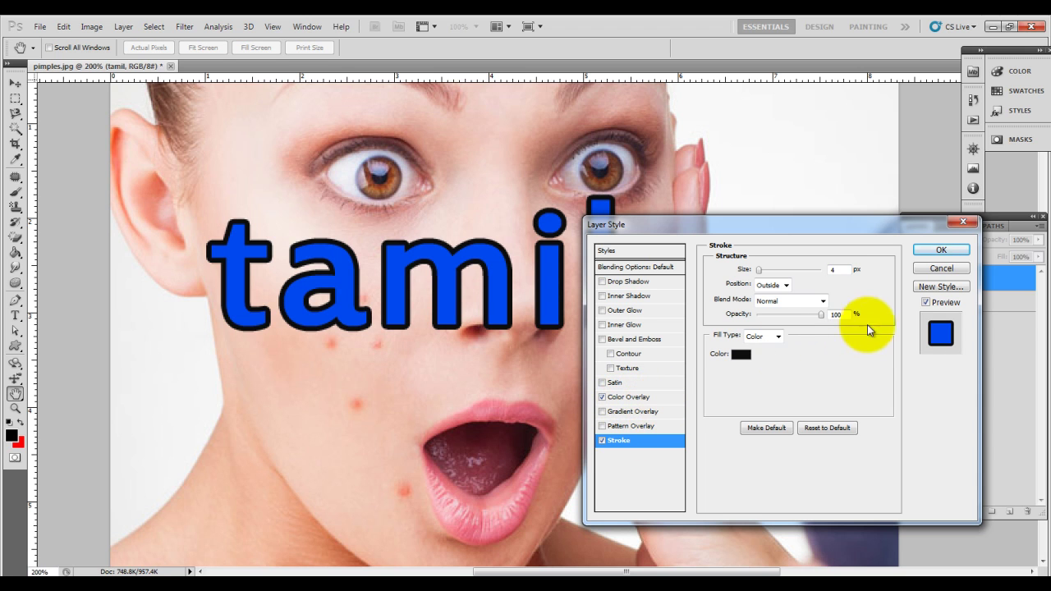
Cancel Layer Style, select Layer 0 and add a Reveal All layer mask.
{"action": "left_click", "coordinate": [942, 270]}
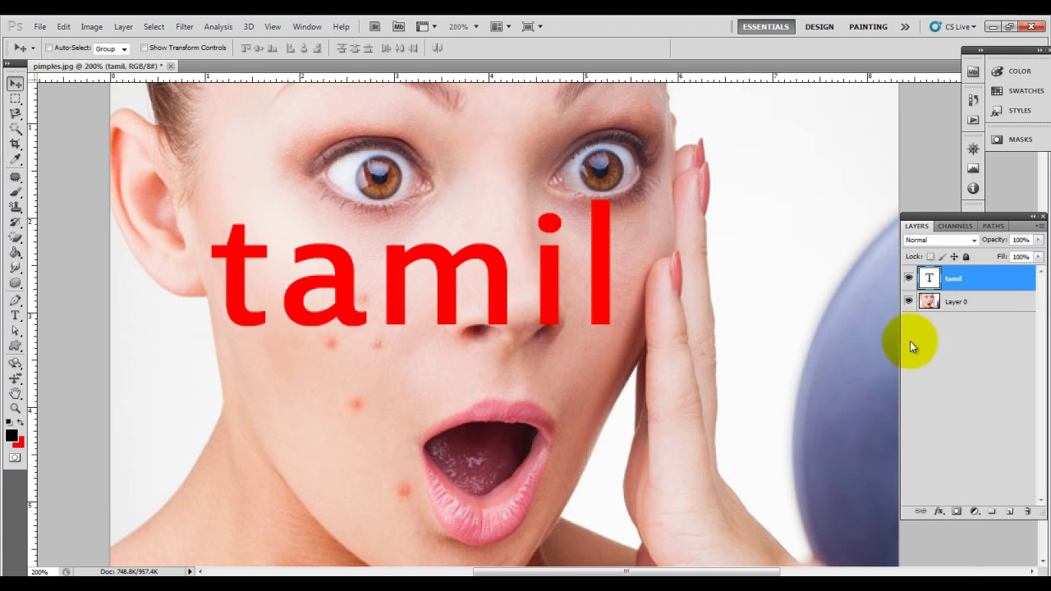
{"action": "left_click", "coordinate": [123, 28]}
{"action": "mouse_move", "coordinate": [143, 171]}
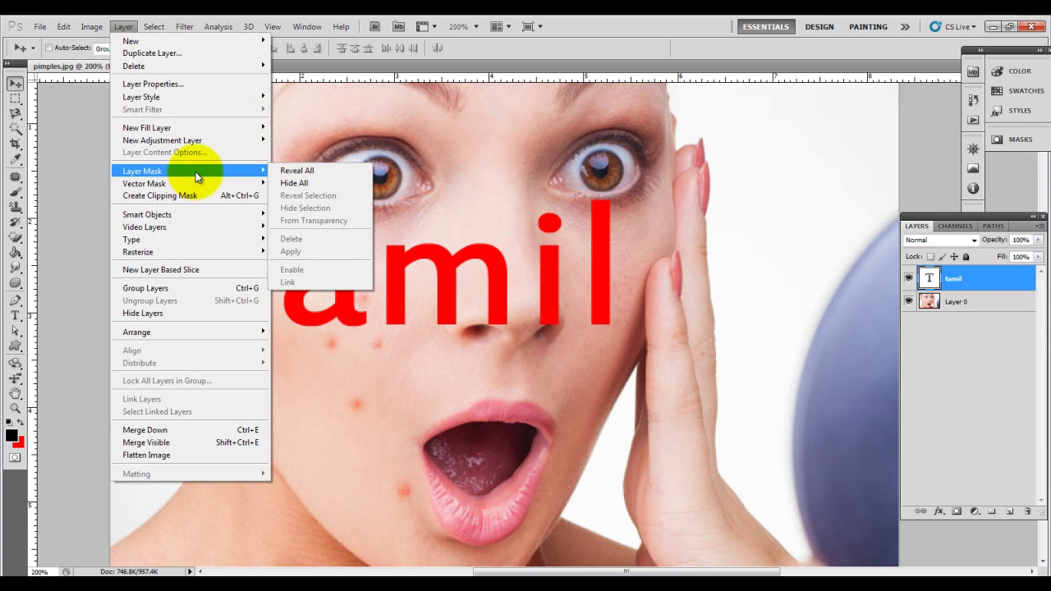
{"action": "mouse_move", "coordinate": [188, 140]}
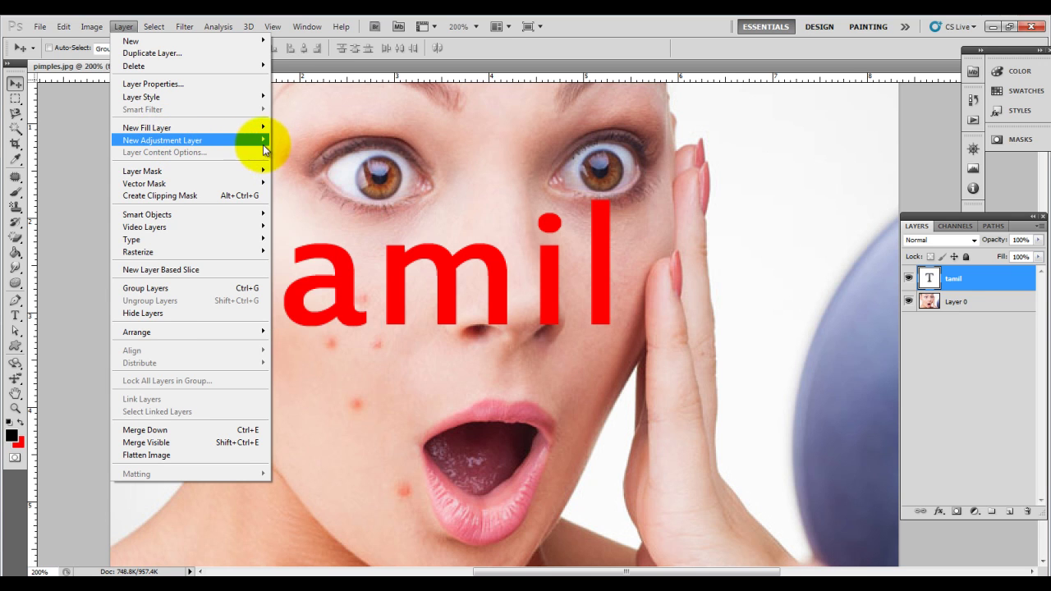
{"action": "left_click", "coordinate": [91, 26]}
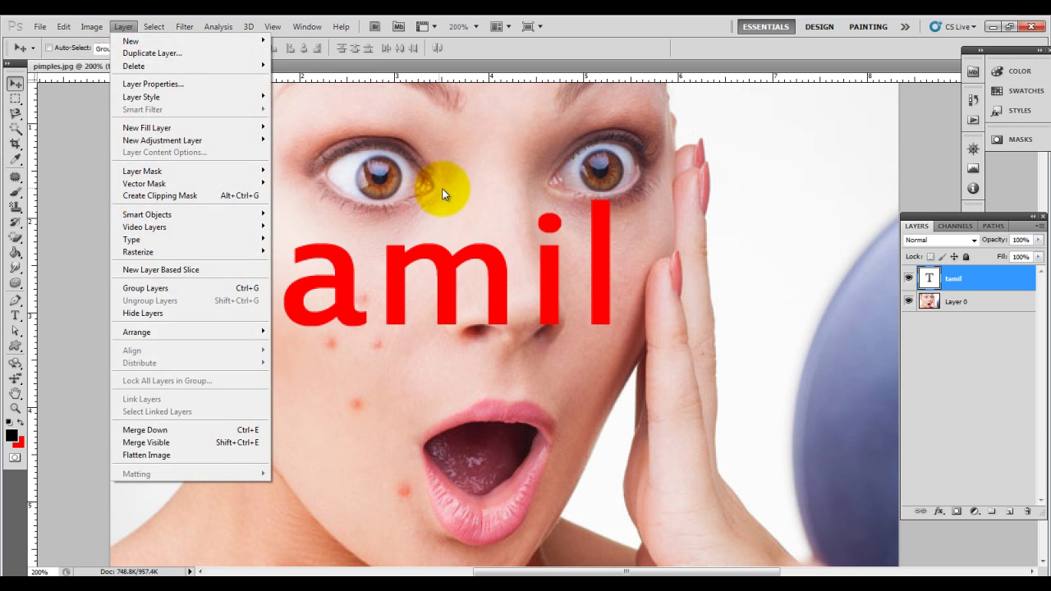
{"action": "left_click", "coordinate": [448, 189]}
{"action": "left_click", "coordinate": [962, 302]}
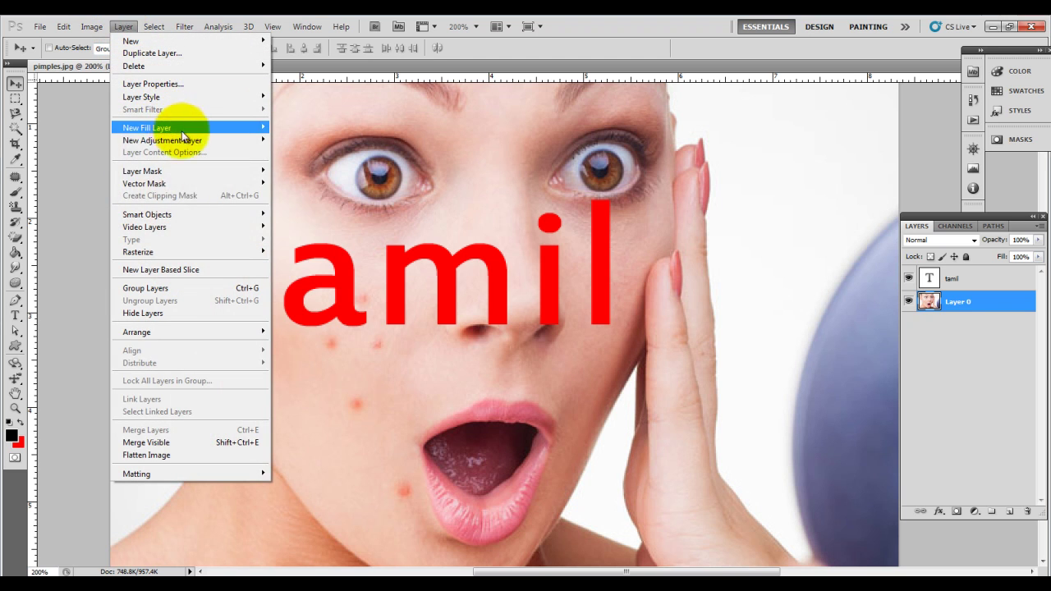
{"action": "mouse_move", "coordinate": [142, 171]}
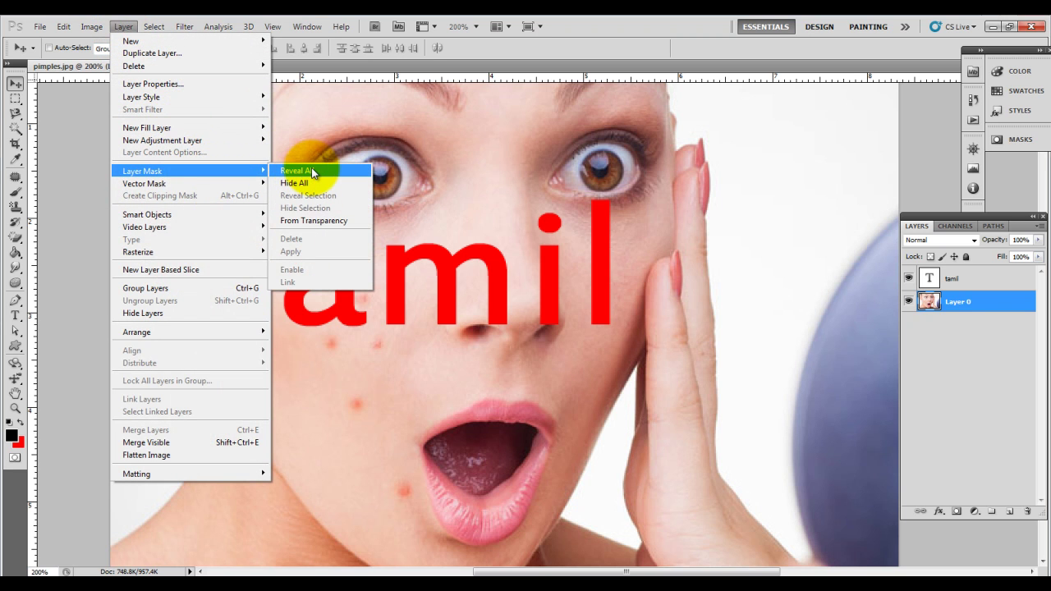
{"action": "left_click", "coordinate": [312, 168]}
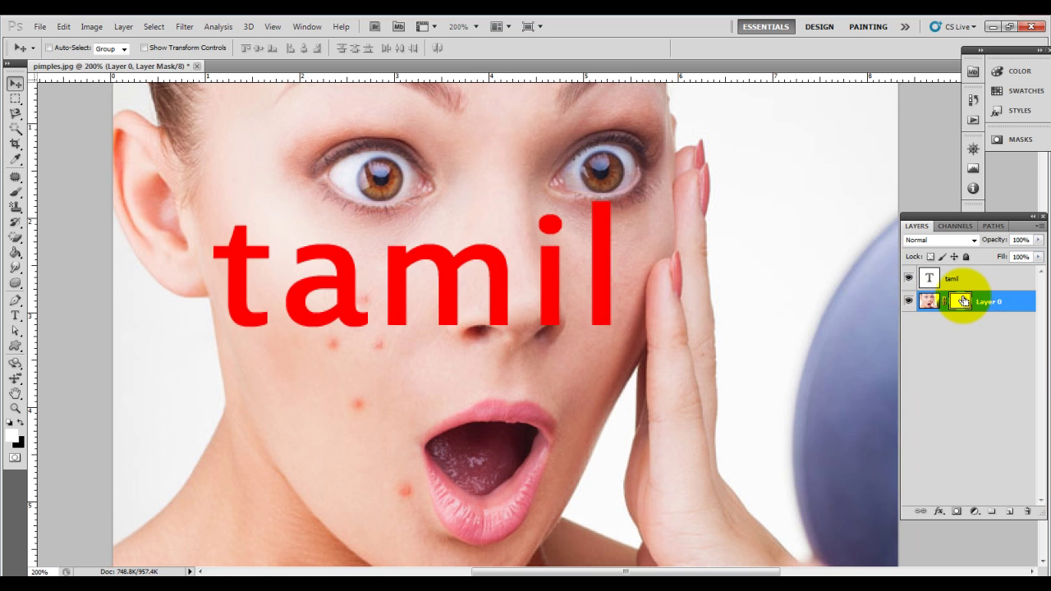
Zoom out, choose the Gradient Tool and test mask gradients, undoing each try.
{"action": "key", "text": "ctrl+minus"}
{"action": "key", "text": "shift+g"}
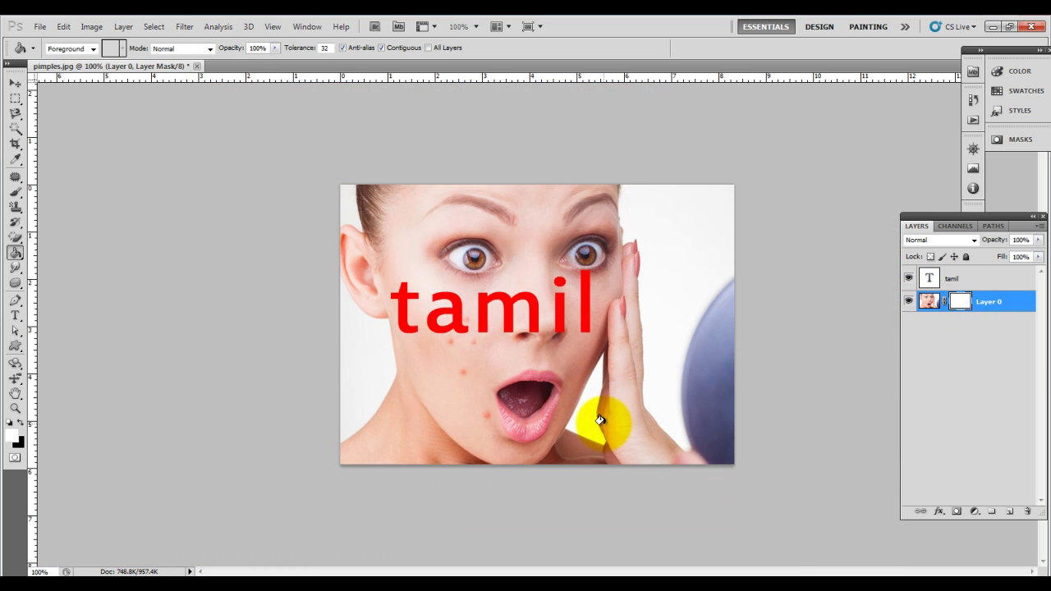
{"action": "right_click", "coordinate": [11, 258]}
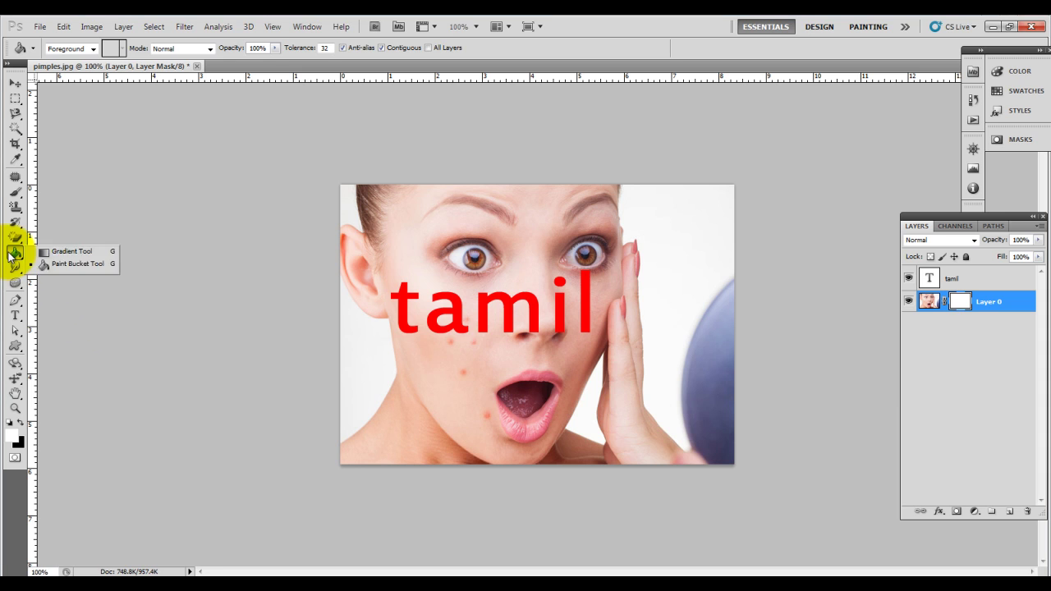
{"action": "left_click", "coordinate": [72, 252]}
{"action": "left_click_drag", "start_coordinate": [550, 464], "coordinate": [558, 383]}
{"action": "key", "text": "ctrl+z"}
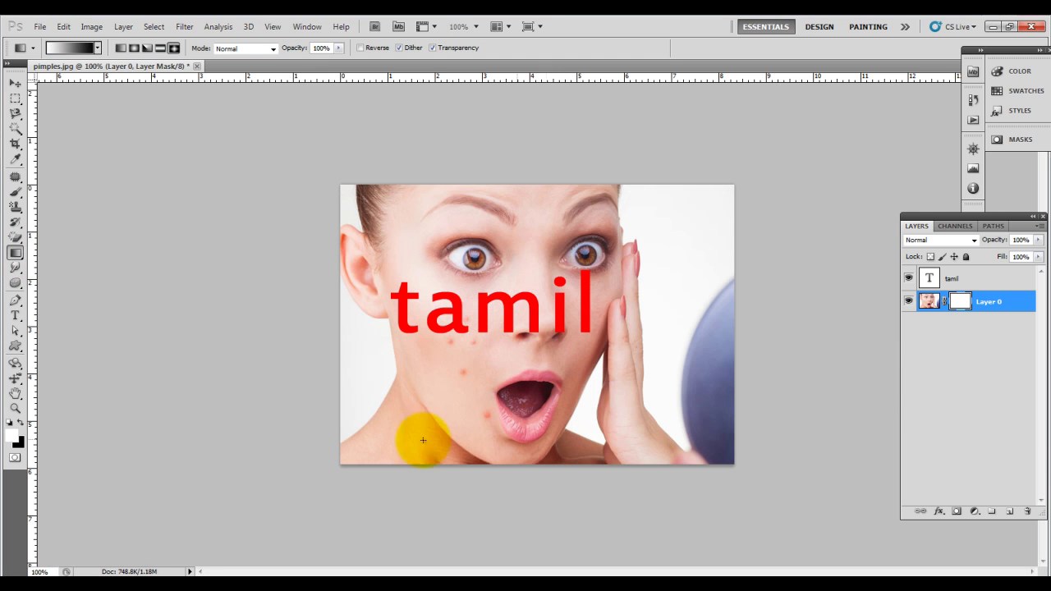
{"action": "left_click_drag", "start_coordinate": [519, 291], "coordinate": [516, 450]}
{"action": "key", "text": "ctrl+z"}
{"action": "left_click", "coordinate": [121, 48]}
Draw a linear fade, then give Layer 0 a fresh white mask and reselect the Gradient Tool.
{"action": "left_click_drag", "start_coordinate": [472, 349], "coordinate": [538, 455]}
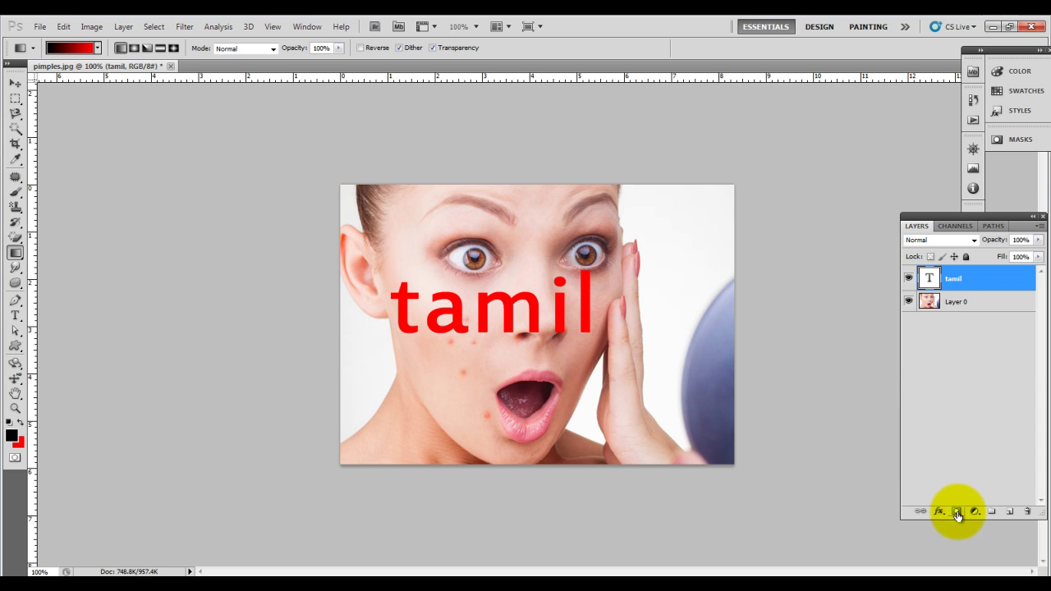
{"action": "left_click", "coordinate": [940, 302]}
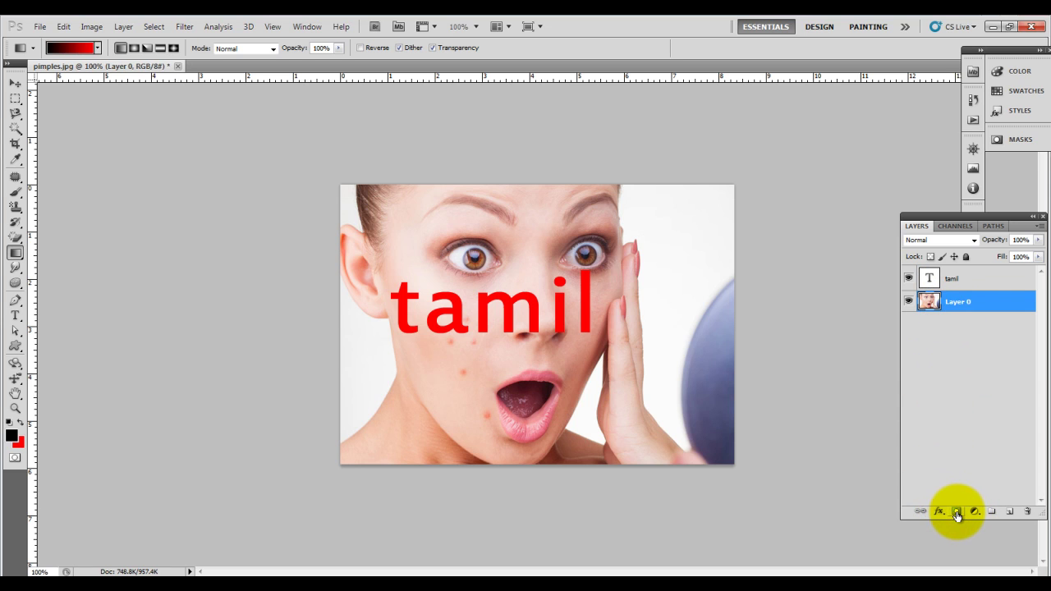
{"action": "left_click", "coordinate": [957, 513]}
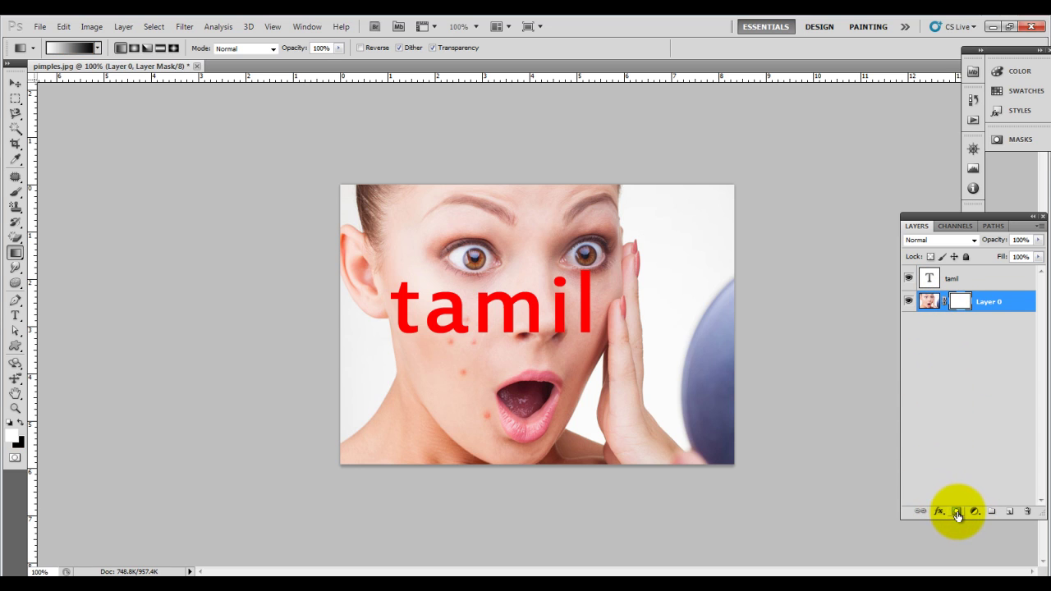
{"action": "left_click", "coordinate": [15, 236]}
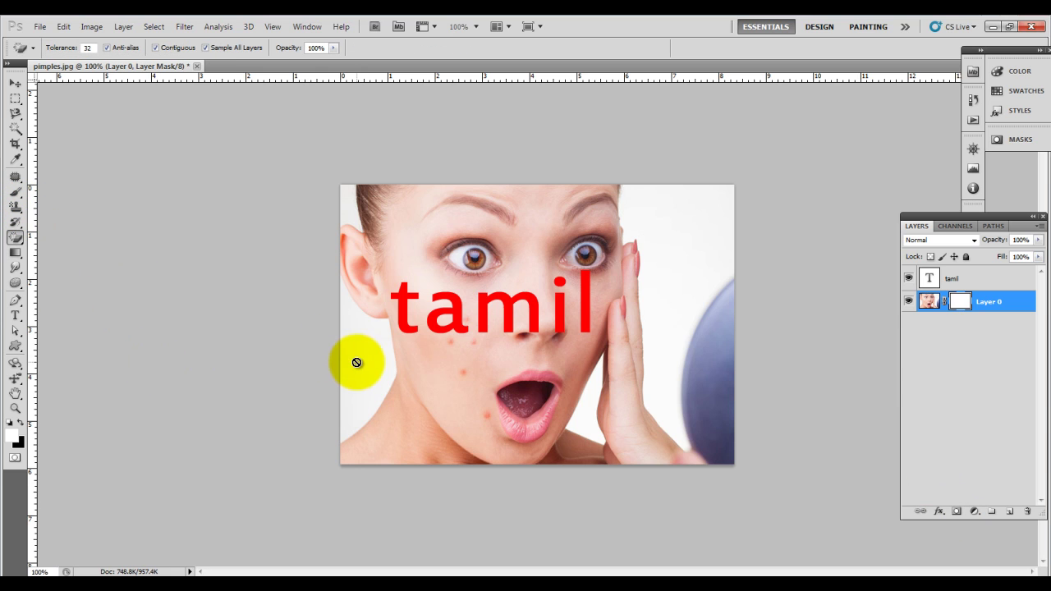
{"action": "left_click", "coordinate": [931, 304]}
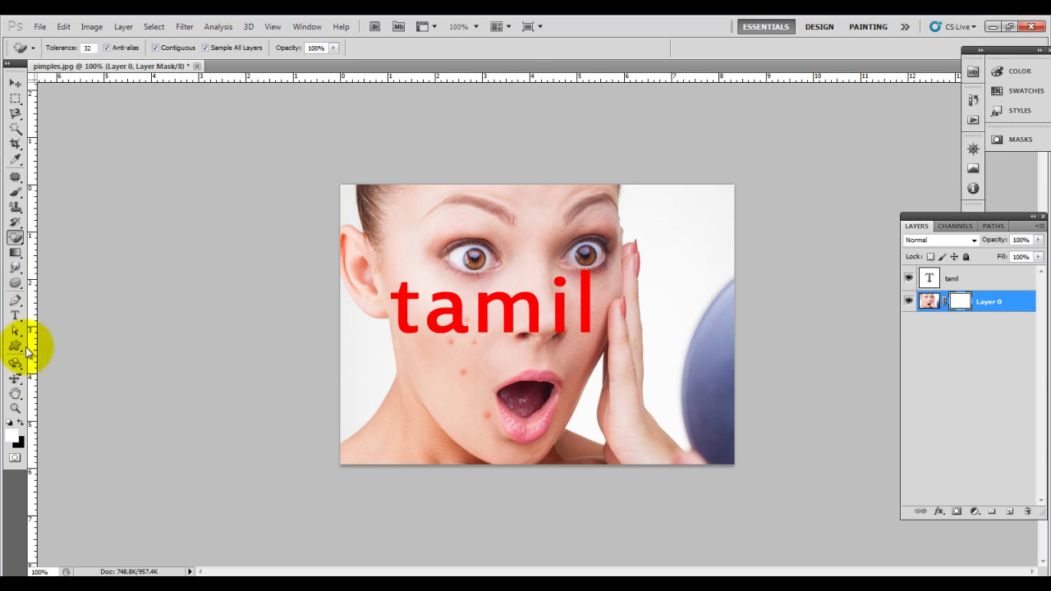
{"action": "left_click", "coordinate": [15, 253]}
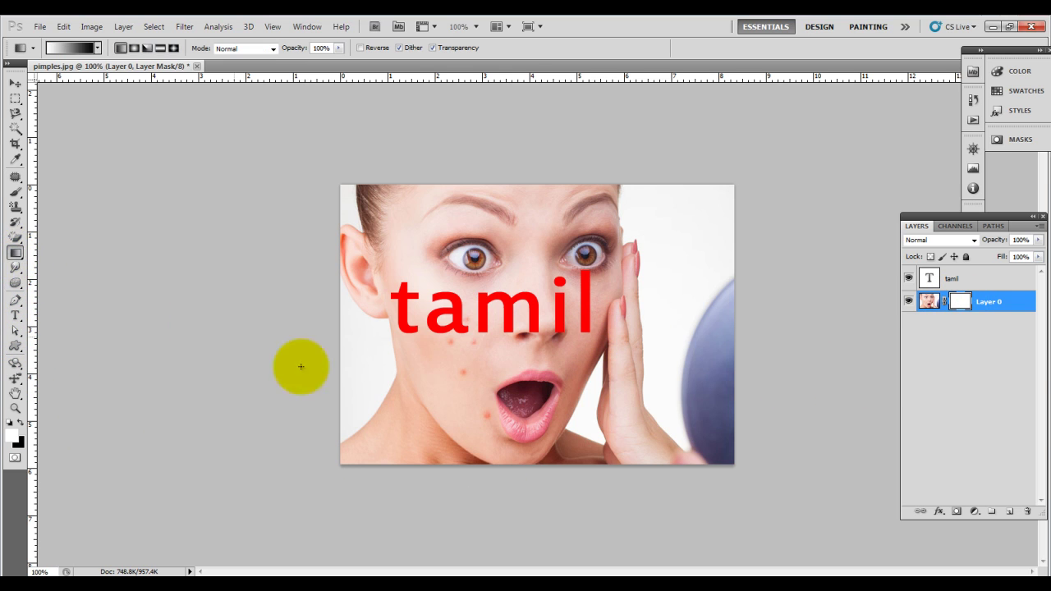
Erase the mouth, chin and left-edge strip on Layer 0's mask with the Eraser.
{"action": "left_click", "coordinate": [15, 238]}
{"action": "right_click", "coordinate": [14, 237]}
{"action": "left_click", "coordinate": [66, 237]}
{"action": "mouse_move", "coordinate": [323, 430]}
{"action": "left_mouse_down"}
{"action": "mouse_move", "coordinate": [740, 439]}
{"action": "mouse_move", "coordinate": [51, 456]}
{"action": "left_mouse_up"}
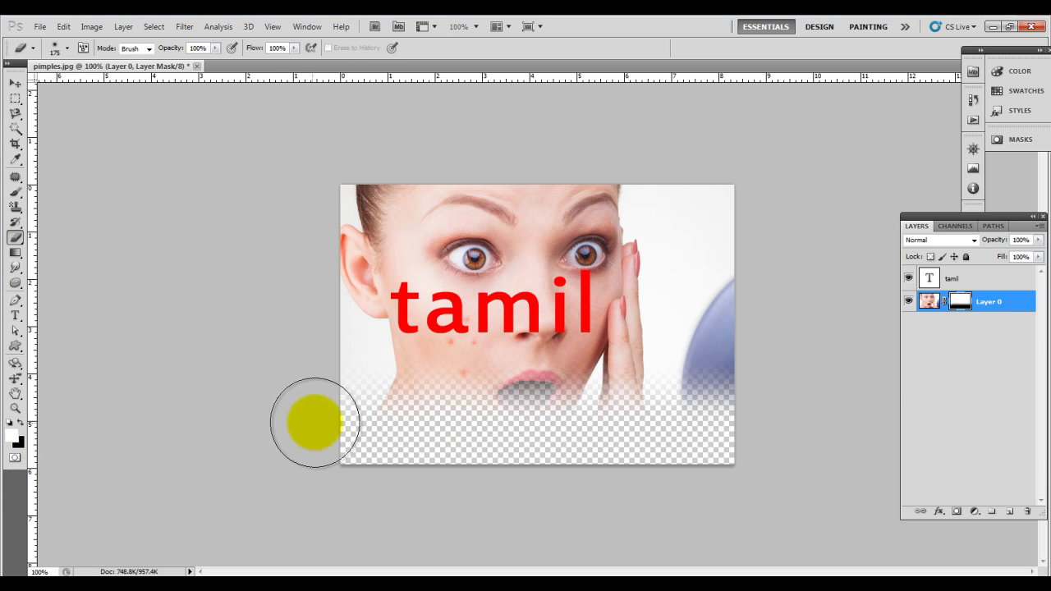
{"action": "left_click_drag", "start_coordinate": [353, 202], "coordinate": [345, 477]}
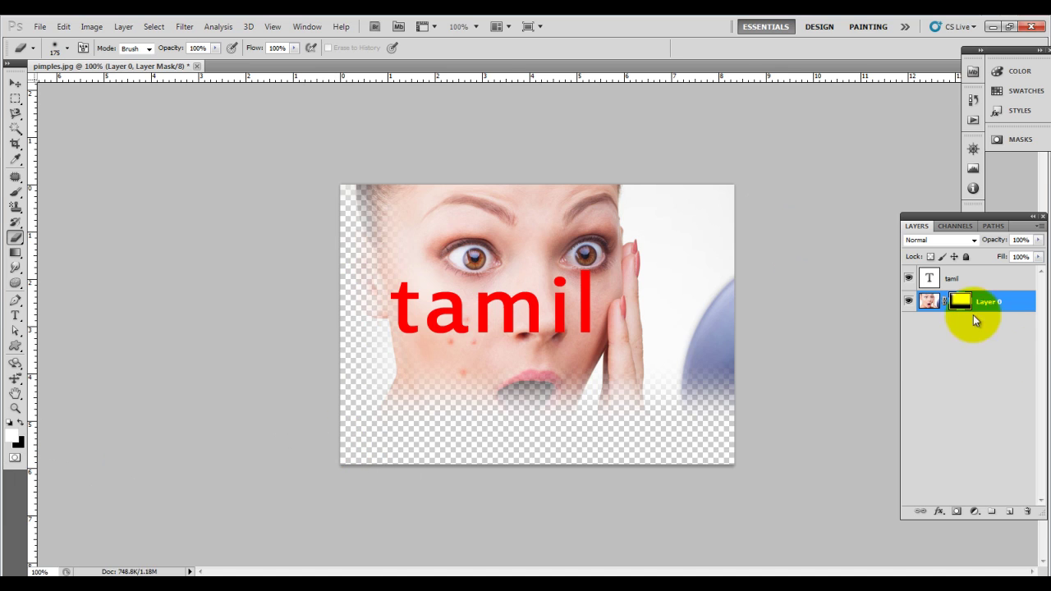
Switch between the photo and its mask, toggling the mask off and on to compare.
{"action": "left_click", "coordinate": [936, 302]}
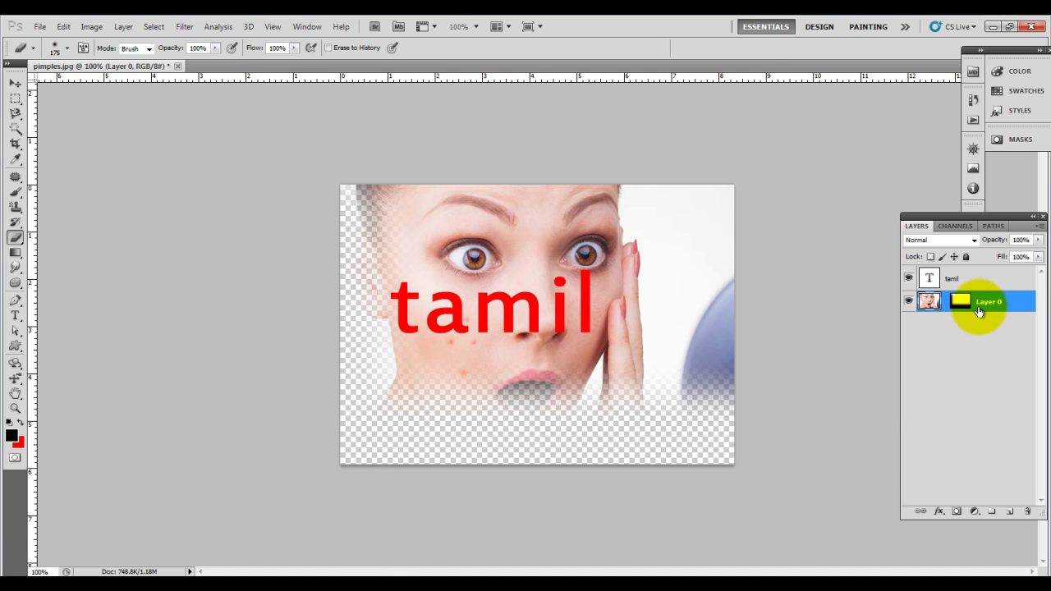
{"action": "left_click", "coordinate": [962, 304]}
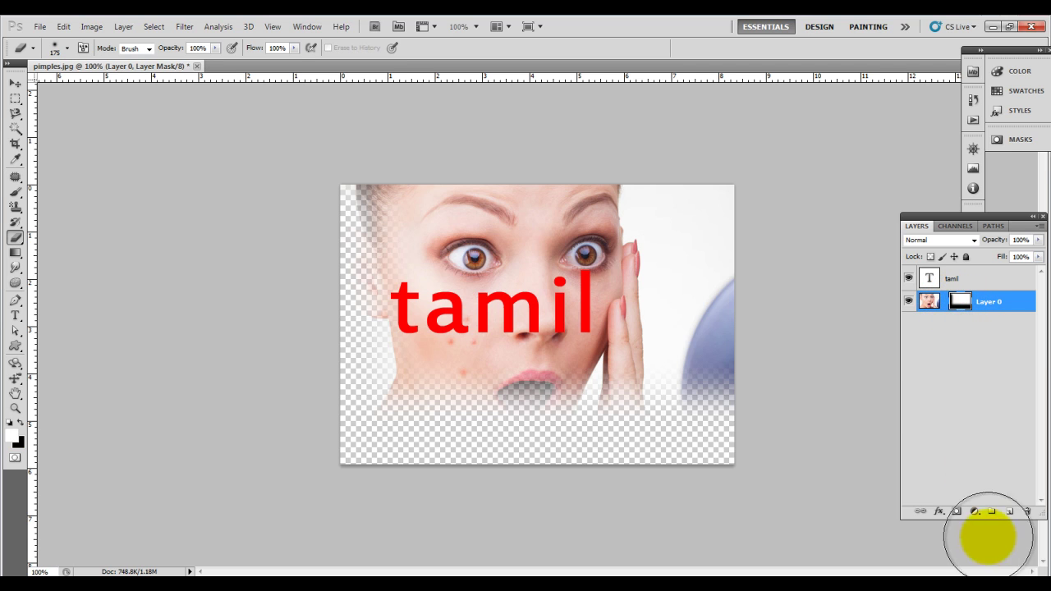
{"action": "left_click", "coordinate": [1029, 514]}
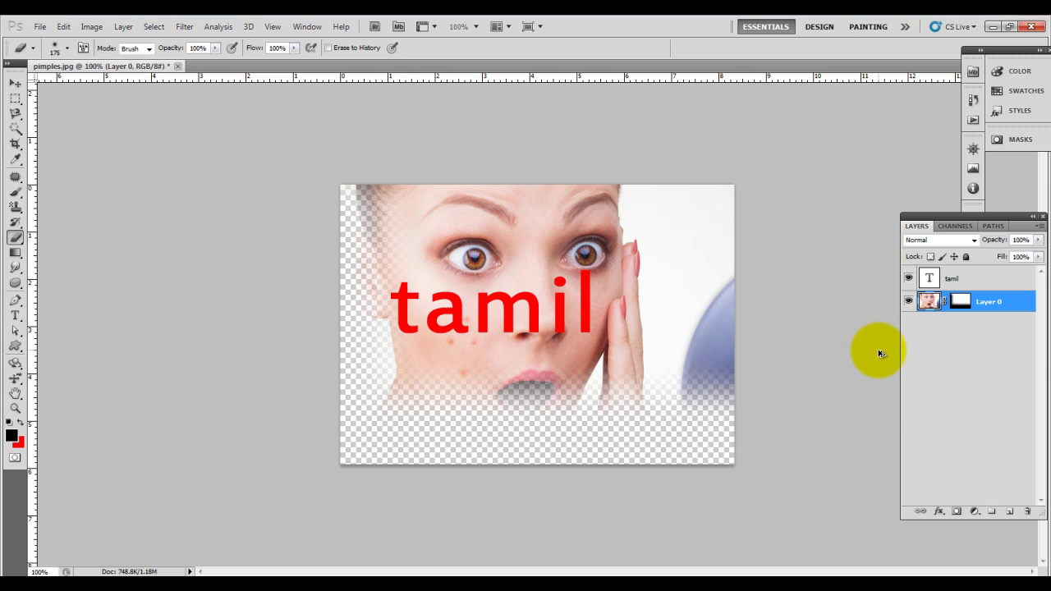
{"action": "left_click", "coordinate": [952, 311], "text": "shift"}
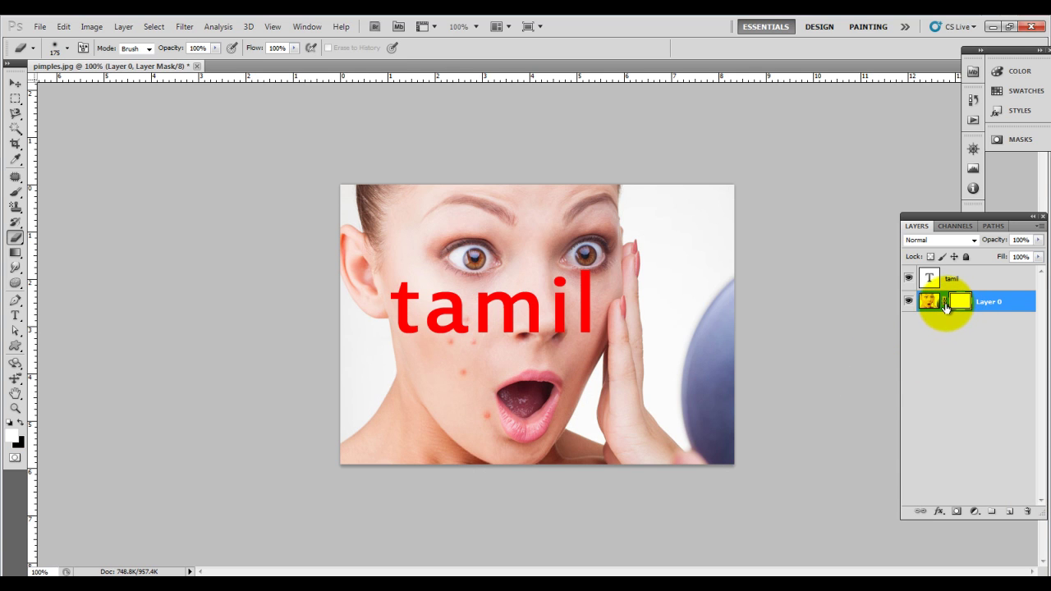
{"action": "key", "text": "ctrl+z"}
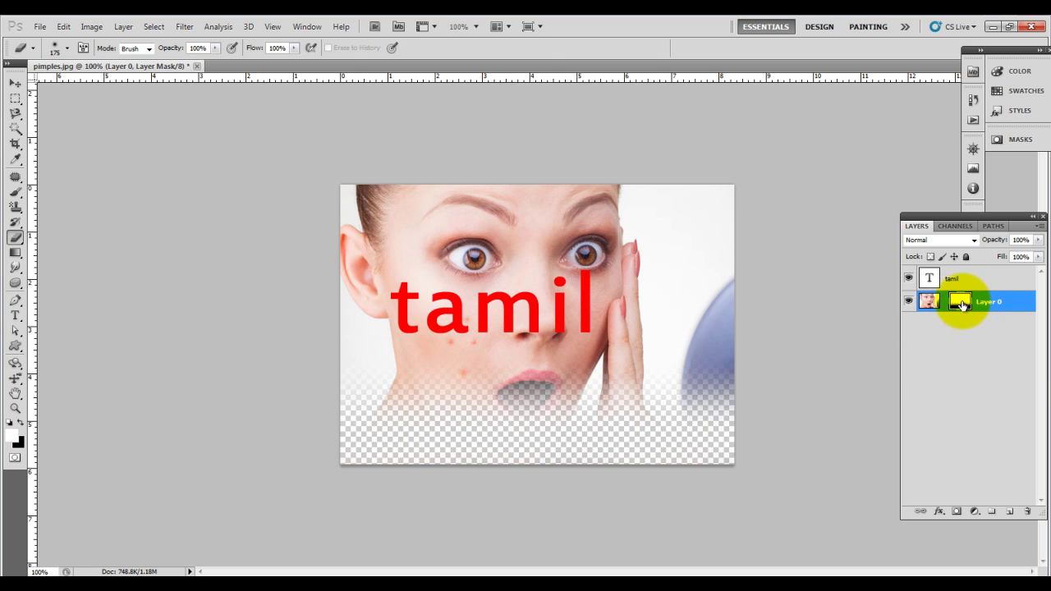
Target Layer 0's mask and delete it via Layer > Layer Mask > Delete.
{"action": "left_click", "coordinate": [123, 26]}
{"action": "mouse_move", "coordinate": [142, 171]}
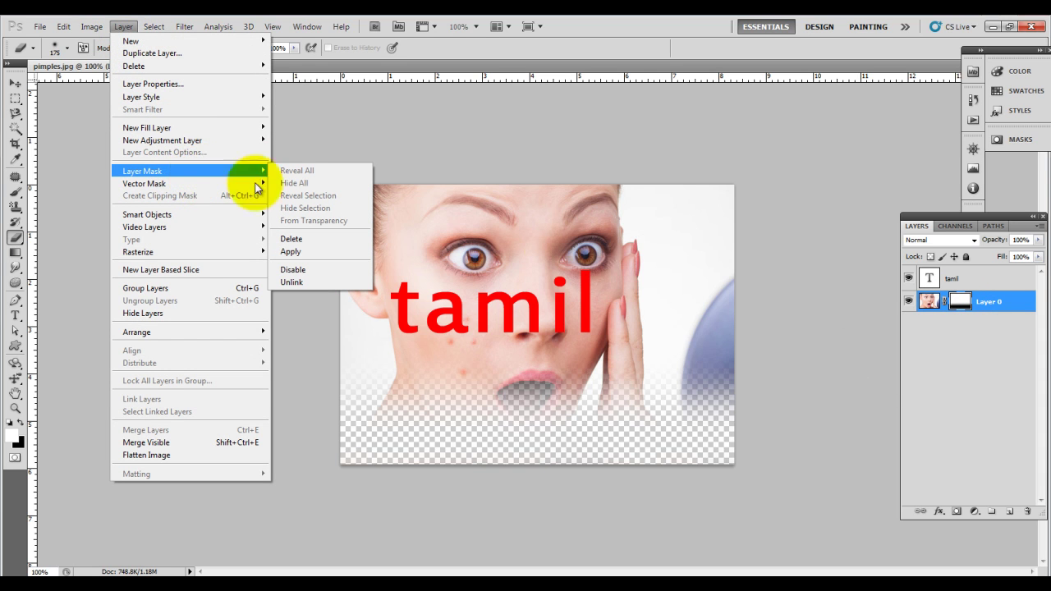
{"action": "left_click", "coordinate": [973, 302]}
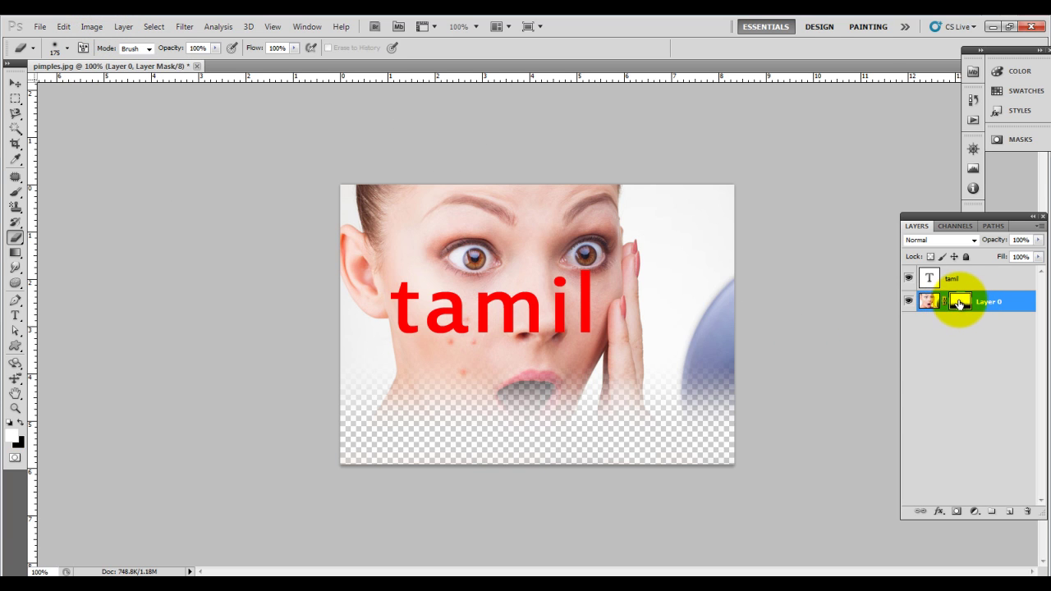
{"action": "left_click", "coordinate": [123, 26]}
{"action": "mouse_move", "coordinate": [143, 171]}
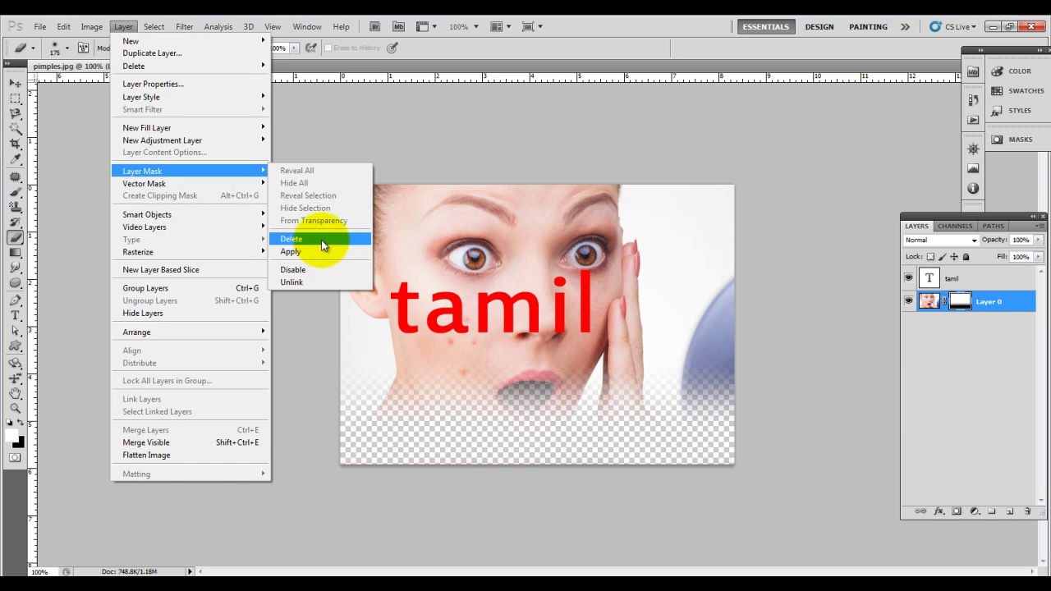
{"action": "left_click", "coordinate": [323, 246]}
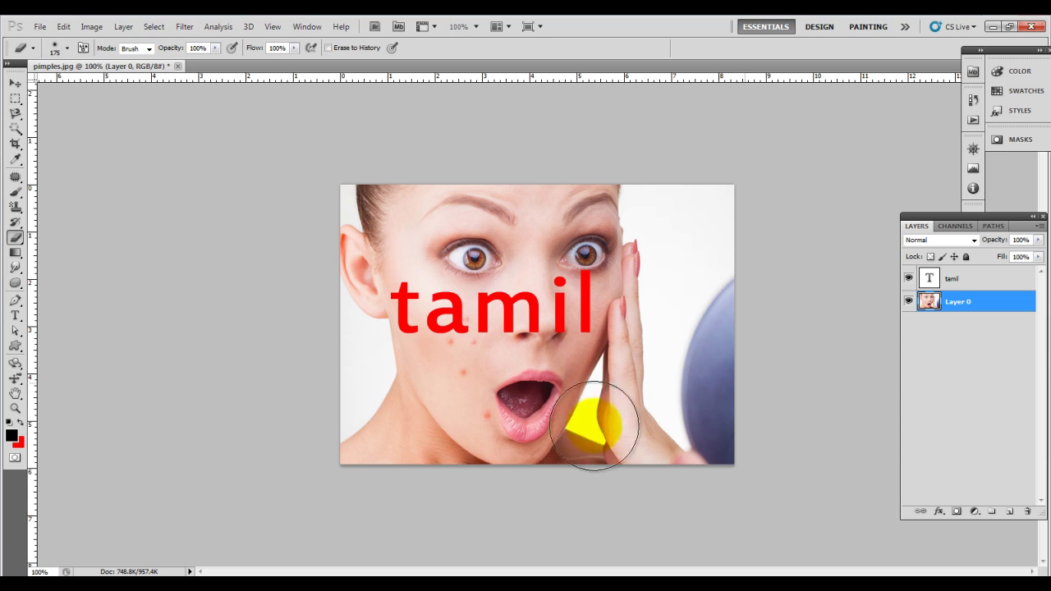
Bring Layer 0 to the front so the photo covers the tamil text.
{"action": "left_click", "coordinate": [125, 28]}
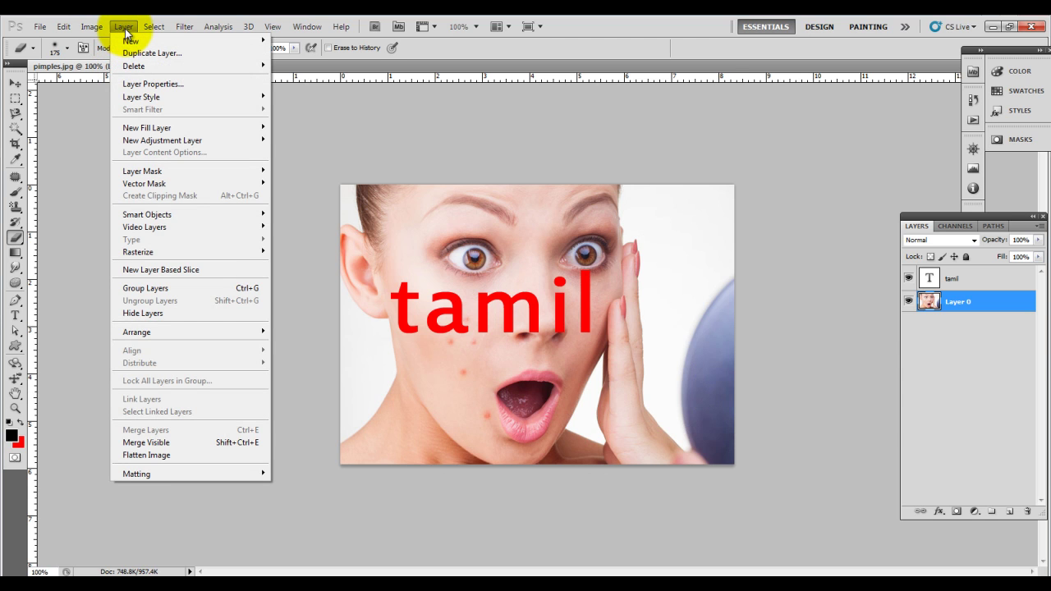
{"action": "mouse_move", "coordinate": [137, 332]}
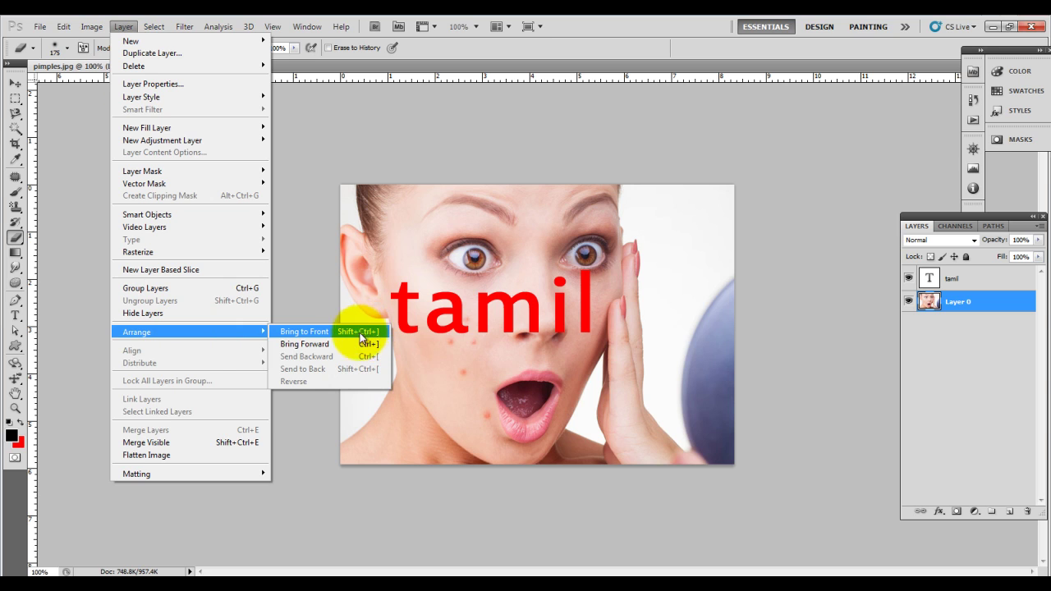
{"action": "left_click", "coordinate": [374, 332]}
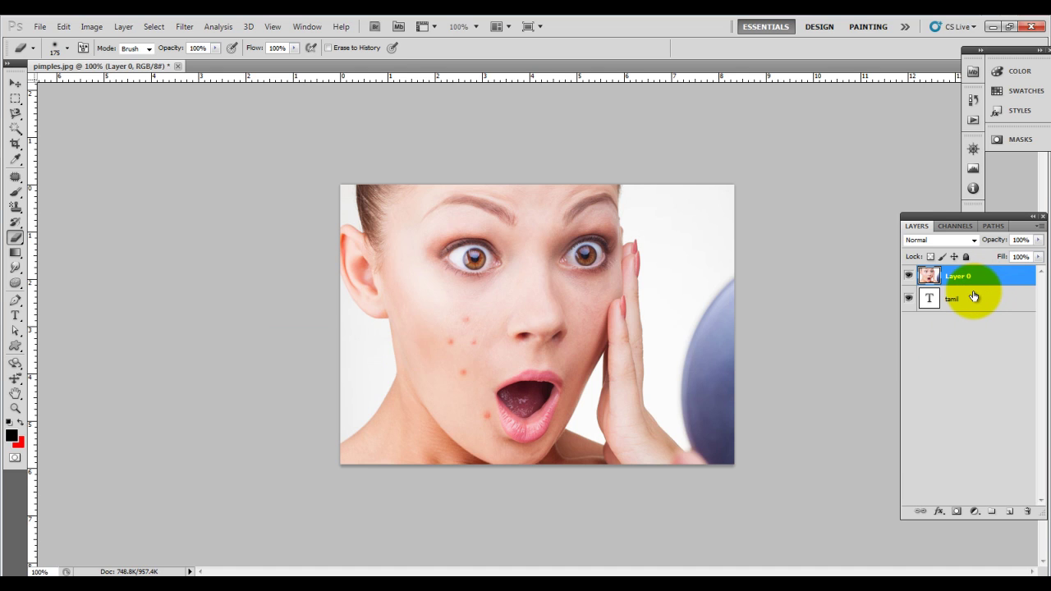
{"action": "left_click_drag", "start_coordinate": [974, 278], "coordinate": [974, 297]}
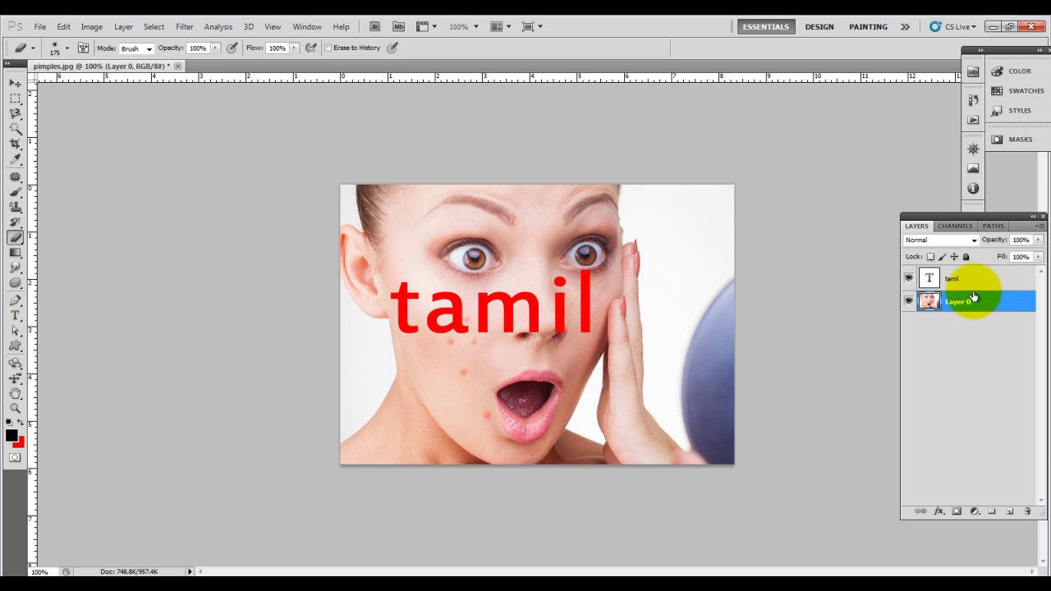
{"action": "key", "text": "ctrl+bracketright"}
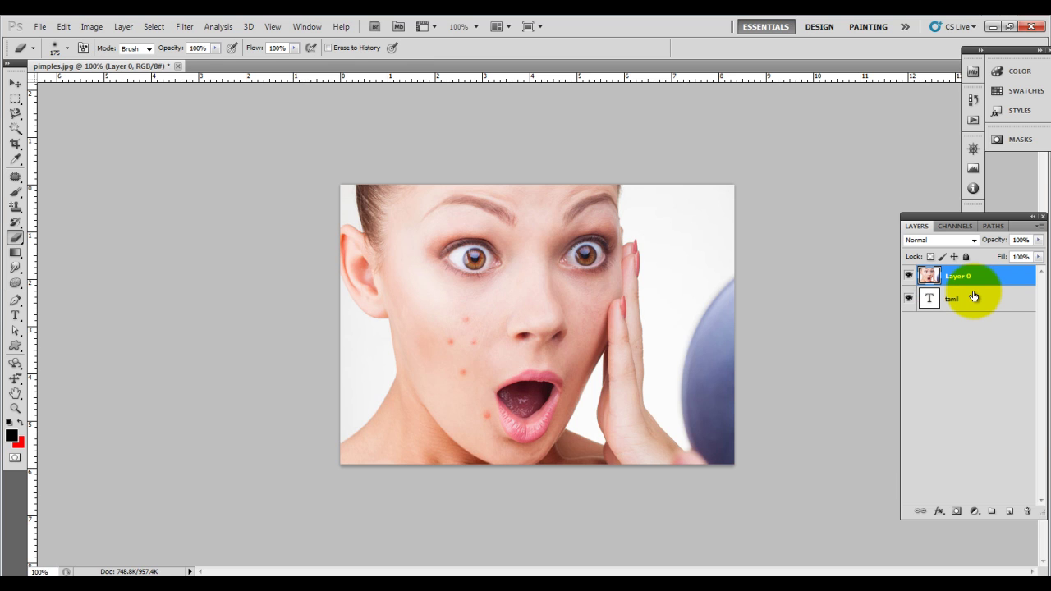
Switch to the Move tool, select all with Ctrl+A, and close pimples.jpg.
{"action": "left_click", "coordinate": [125, 26]}
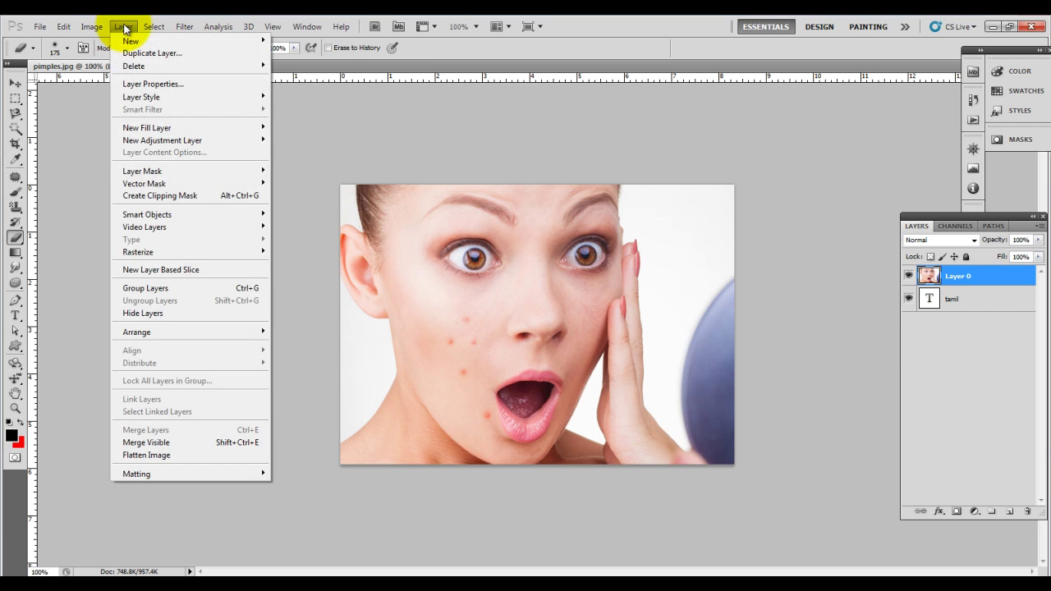
{"action": "left_click", "coordinate": [310, 348]}
{"action": "key", "text": "v"}
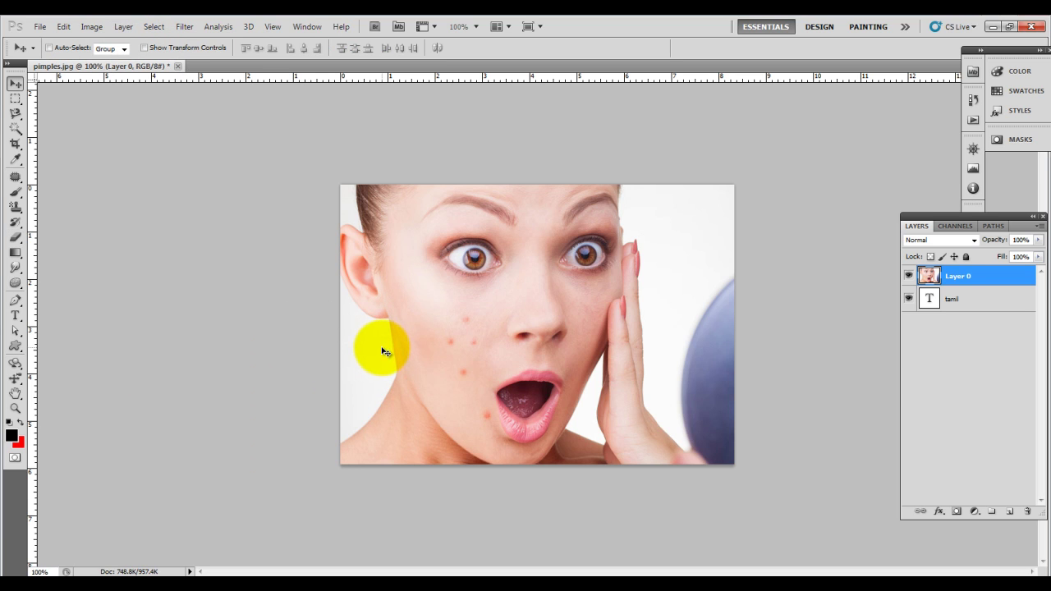
{"action": "key", "text": "ctrl+w"}
{"action": "left_click", "coordinate": [600, 235]}
{"action": "key", "text": "ctrl+a"}
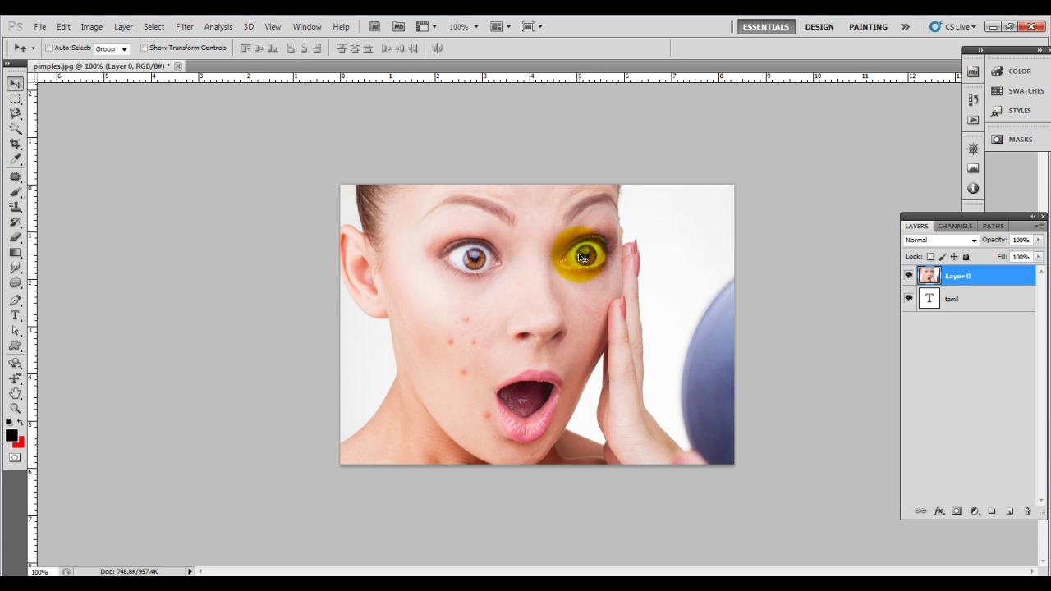
{"action": "key", "text": "ctrl+w"}
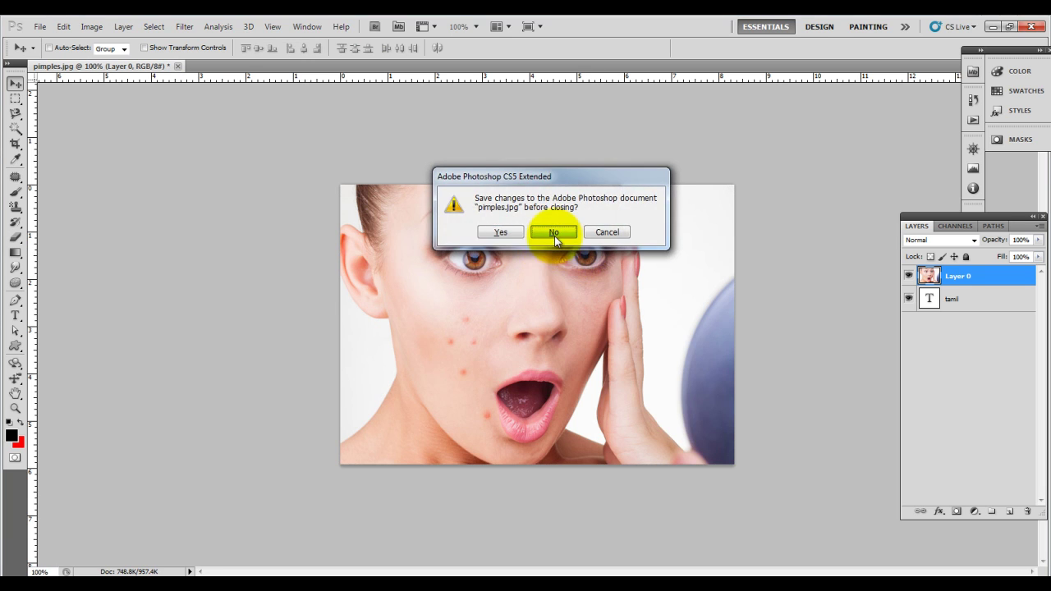
Discard pimples.jpg and create a U.S. Paper document rotated 90° to landscape.
{"action": "left_click", "coordinate": [555, 236]}
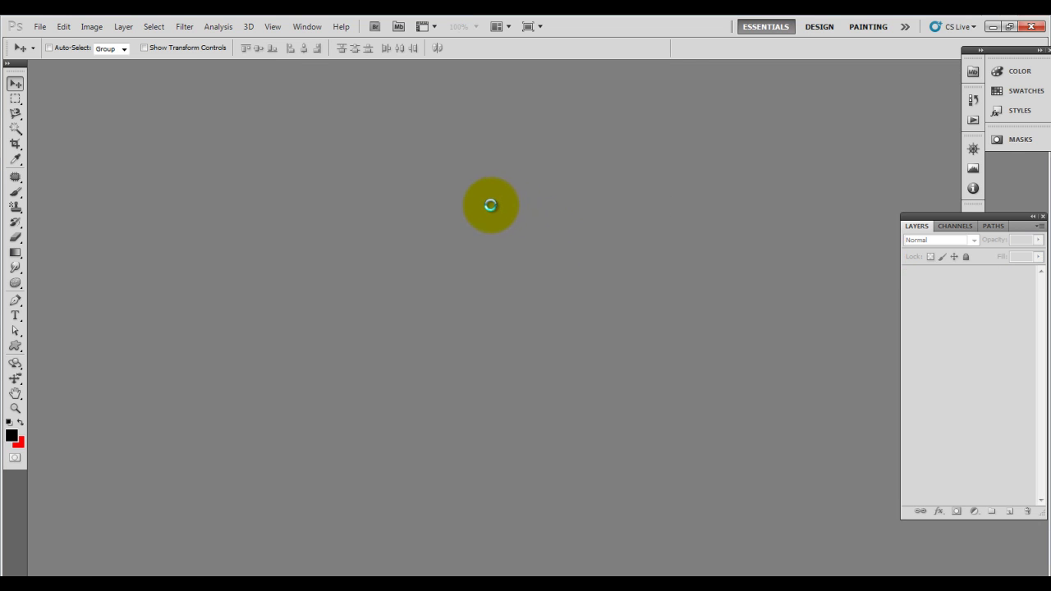
{"action": "left_click", "coordinate": [499, 184]}
{"action": "left_click", "coordinate": [460, 229]}
{"action": "left_click", "coordinate": [602, 166]}
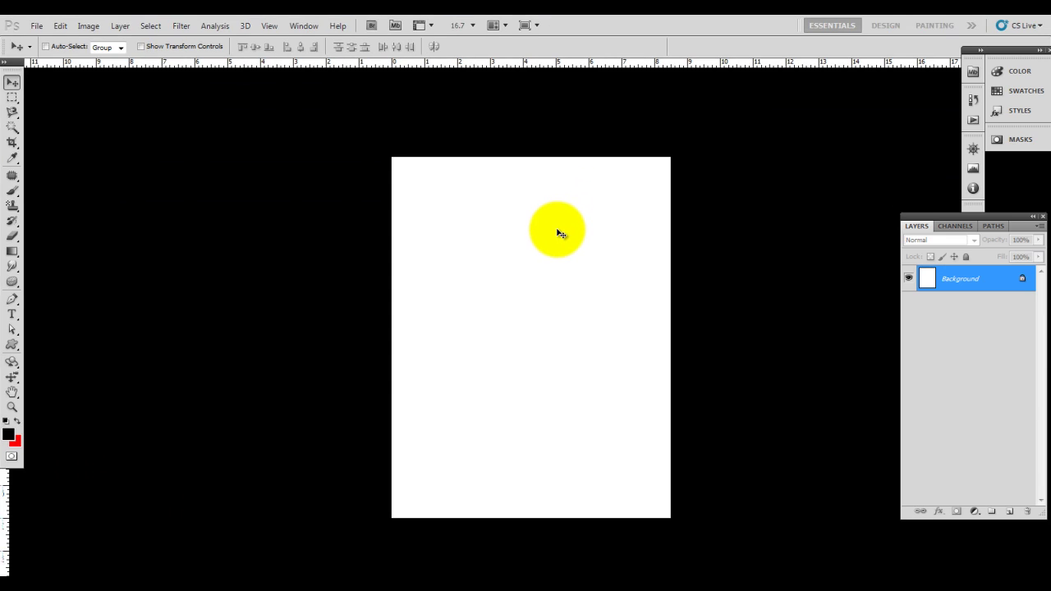
{"action": "key", "text": "alt+i"}
{"action": "key", "text": "g"}
{"action": "key", "text": "9"}
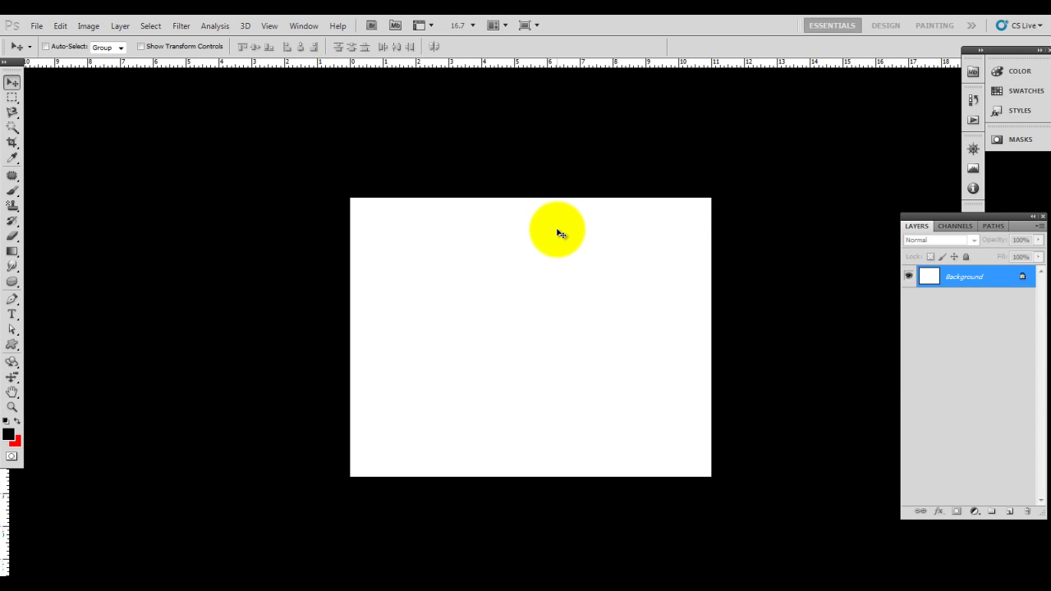
{"action": "key", "text": "f"}
{"action": "key", "text": "f"}
{"action": "key", "text": "ctrl+plus"}
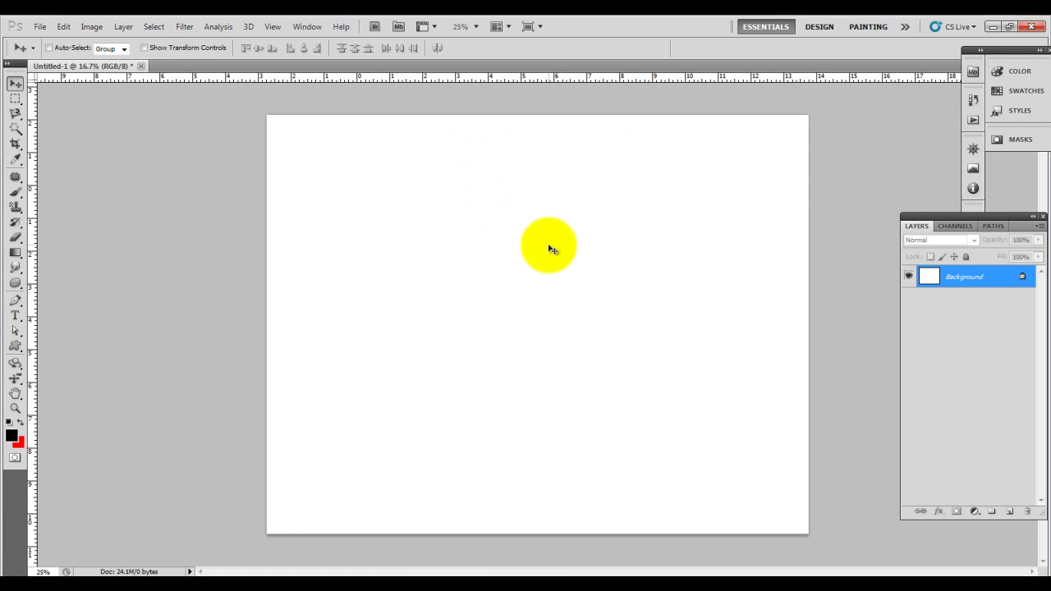
Paste the face photo, scale it up to about 236%, and select the whole canvas.
{"action": "key", "text": "ctrl+v"}
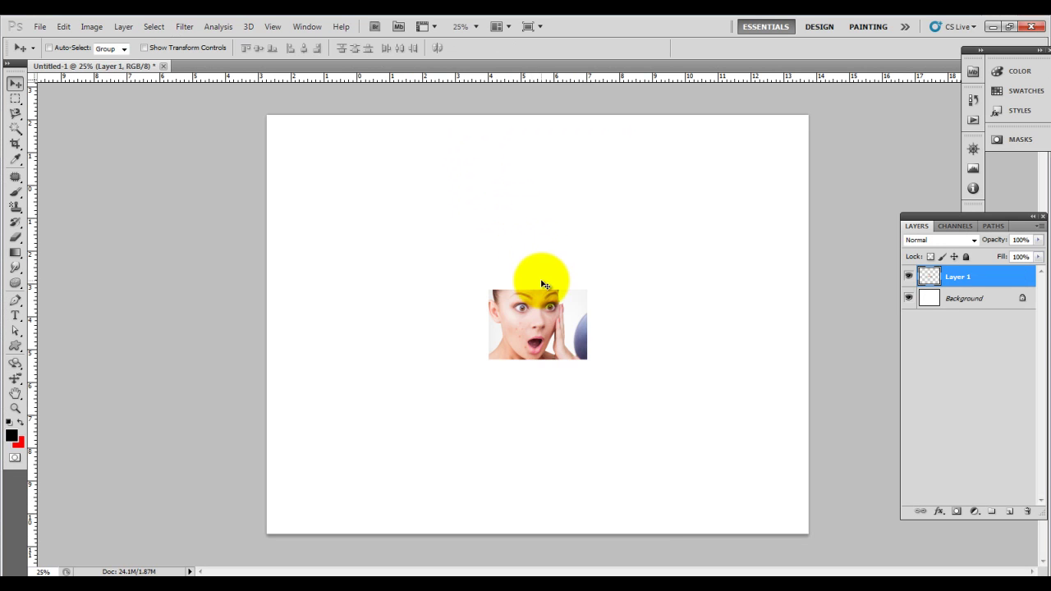
{"action": "key", "text": "ctrl+t"}
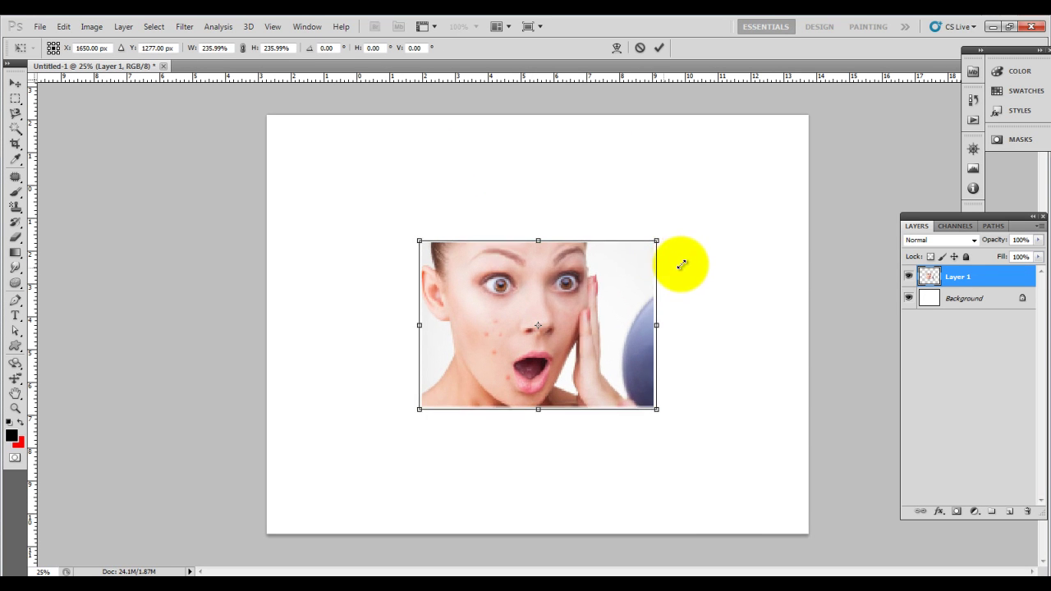
{"action": "left_click_drag", "start_coordinate": [587, 287], "coordinate": [685, 263]}
{"action": "double_click", "coordinate": [612, 303]}
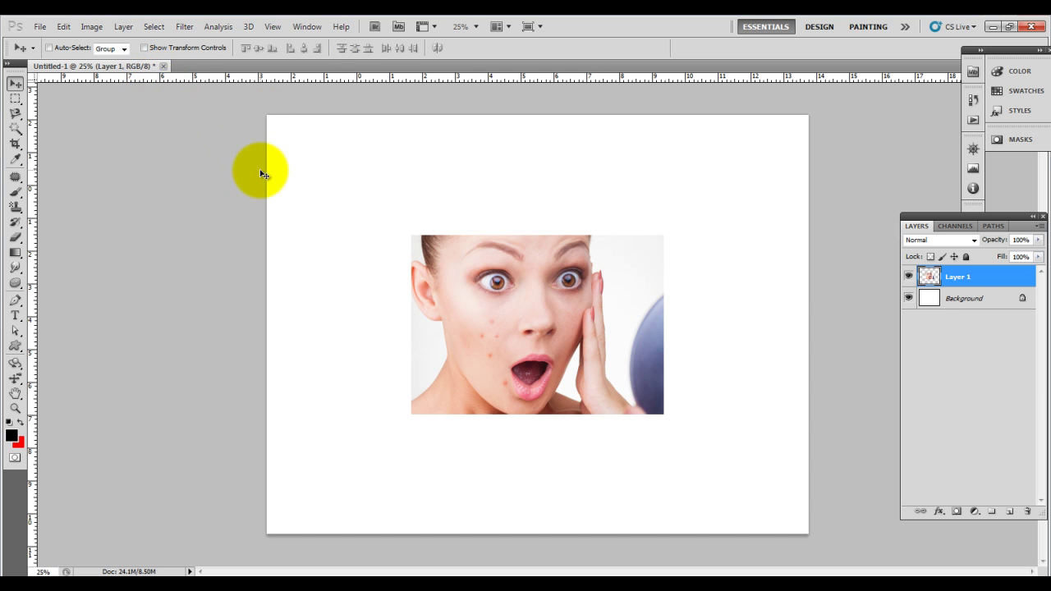
{"action": "key", "text": "ctrl+a"}
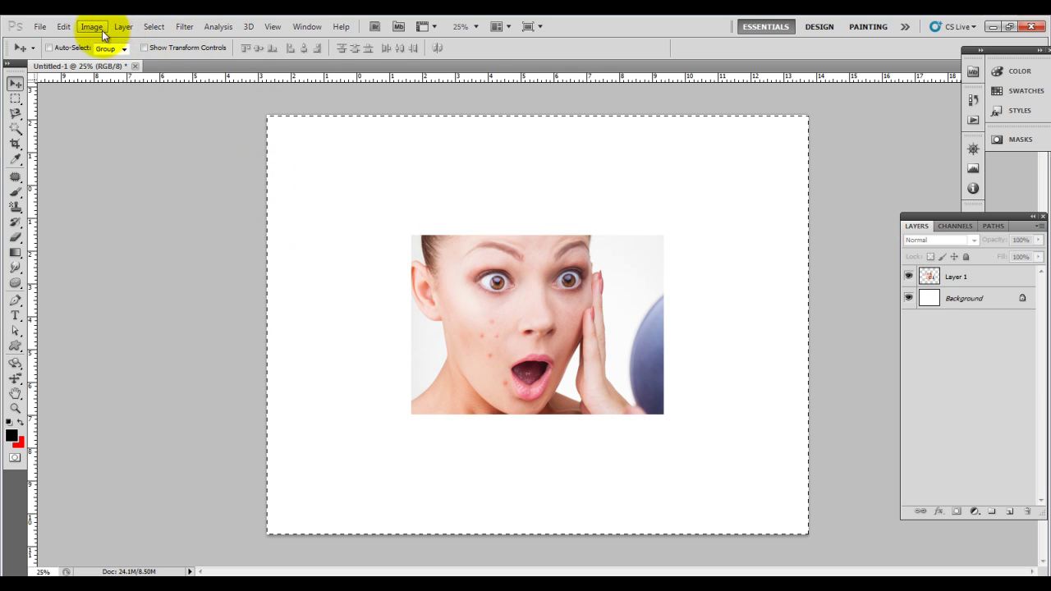
Select Layer 1 and centre the face portrait vertically on the canvas.
{"action": "left_click", "coordinate": [117, 30]}
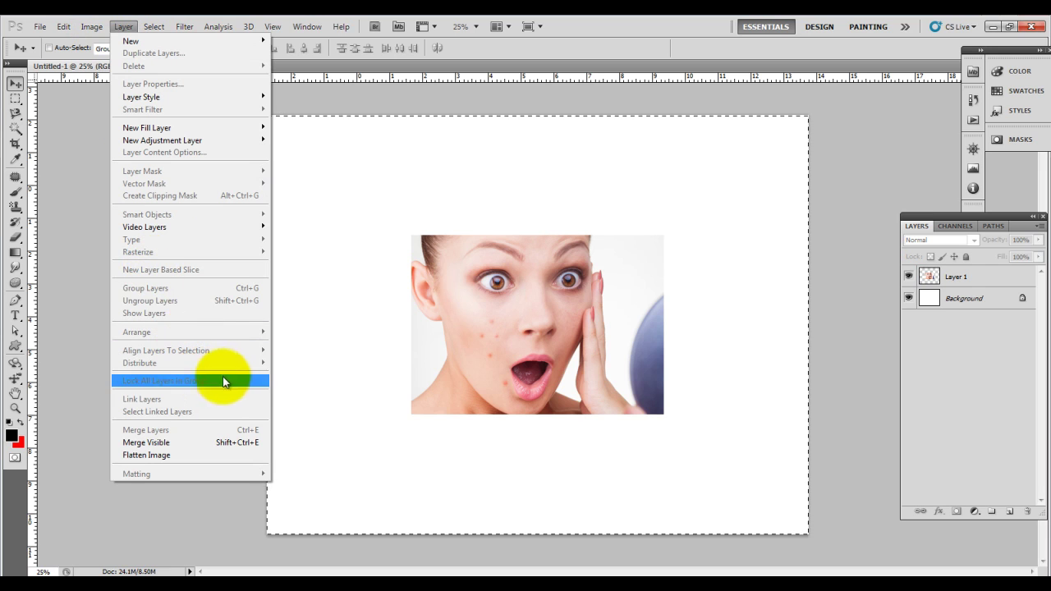
{"action": "left_click", "coordinate": [316, 224]}
{"action": "left_click", "coordinate": [990, 293]}
{"action": "left_click", "coordinate": [981, 277]}
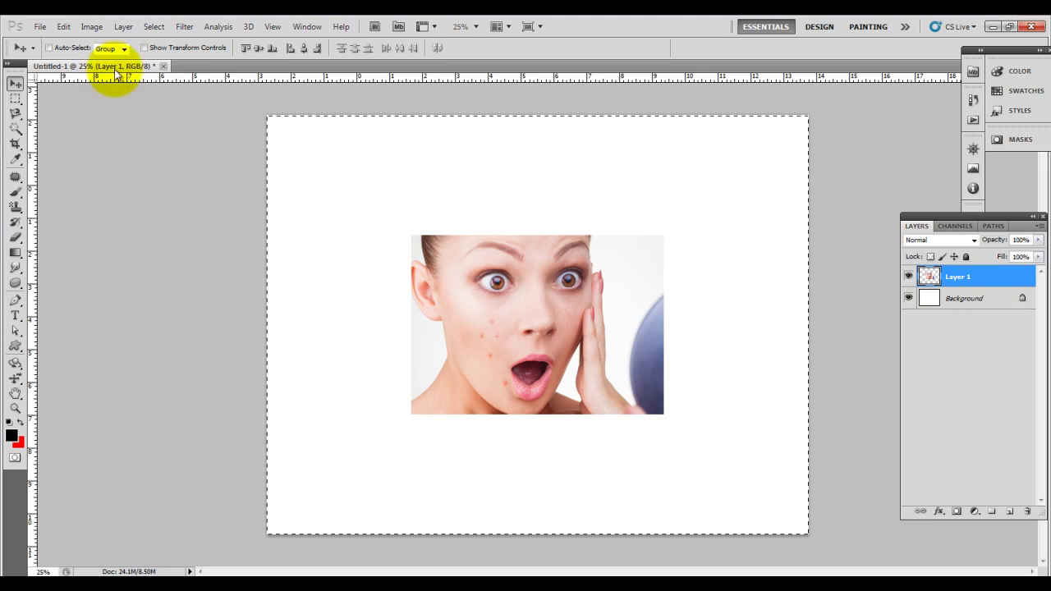
{"action": "left_click", "coordinate": [124, 27]}
{"action": "mouse_move", "coordinate": [166, 350]}
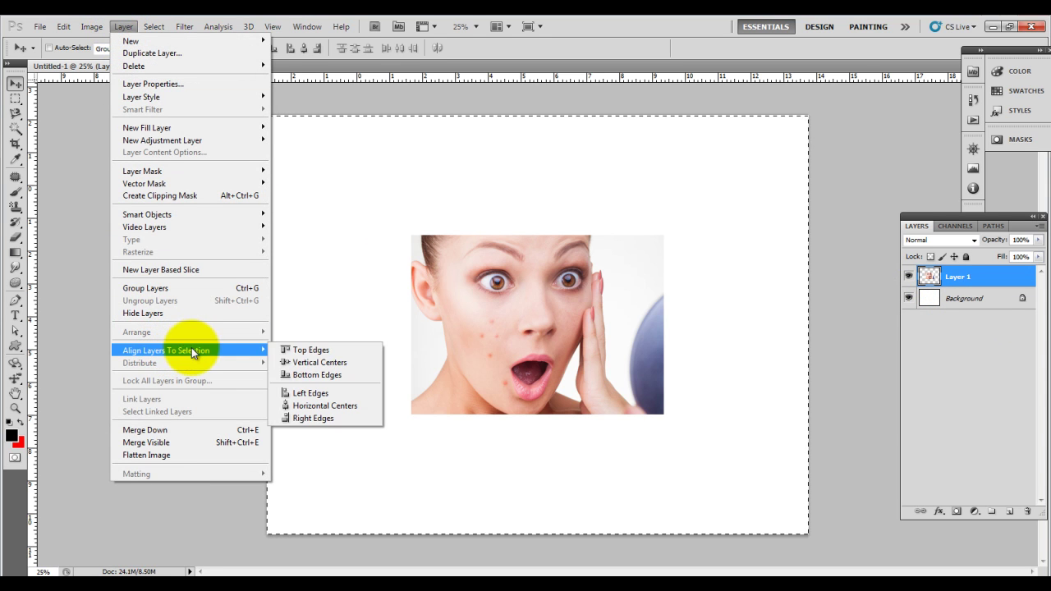
{"action": "left_click", "coordinate": [327, 362]}
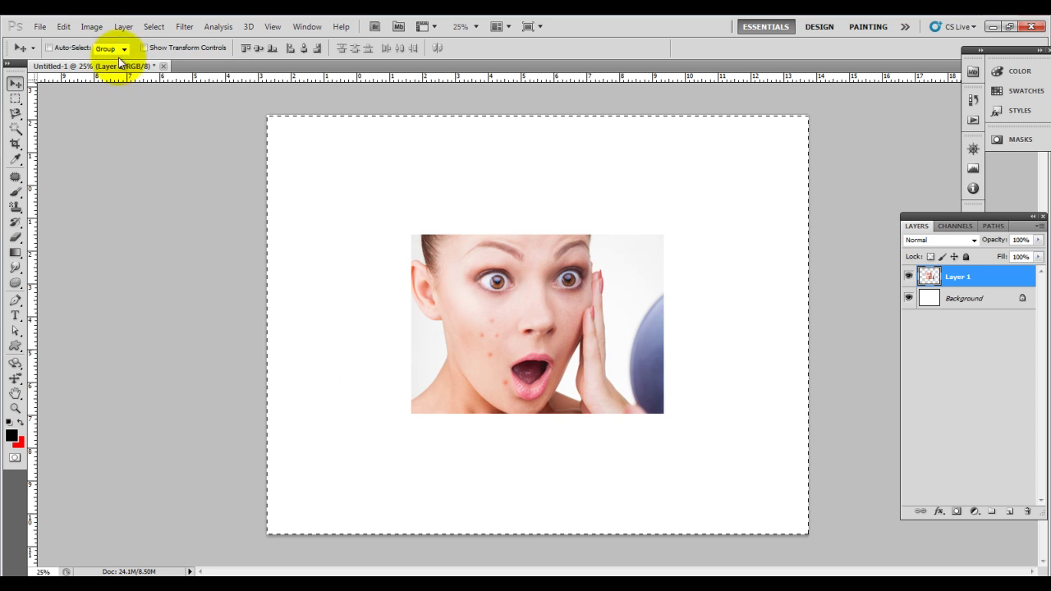
Align the portrait to the canvas's left and top edges, then drag a duplicate toward the middle.
{"action": "left_click", "coordinate": [92, 27]}
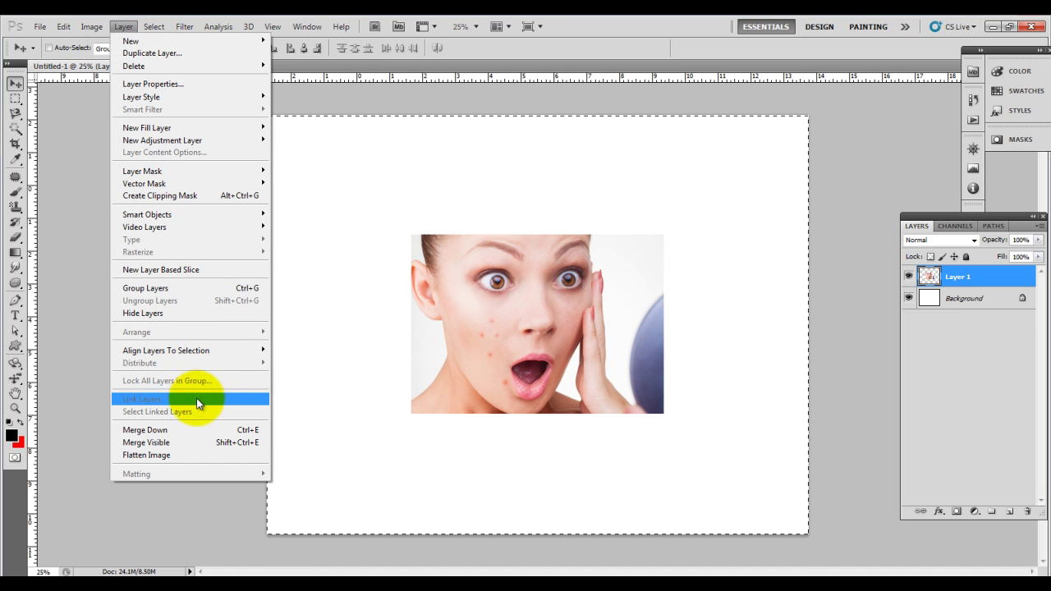
{"action": "mouse_move", "coordinate": [164, 351]}
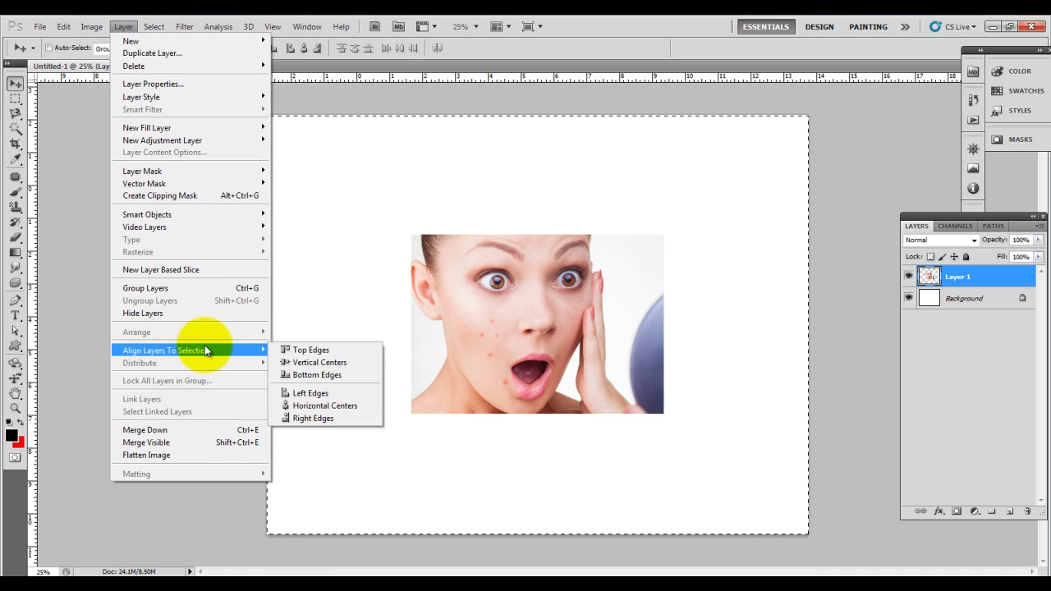
{"action": "left_click", "coordinate": [313, 394]}
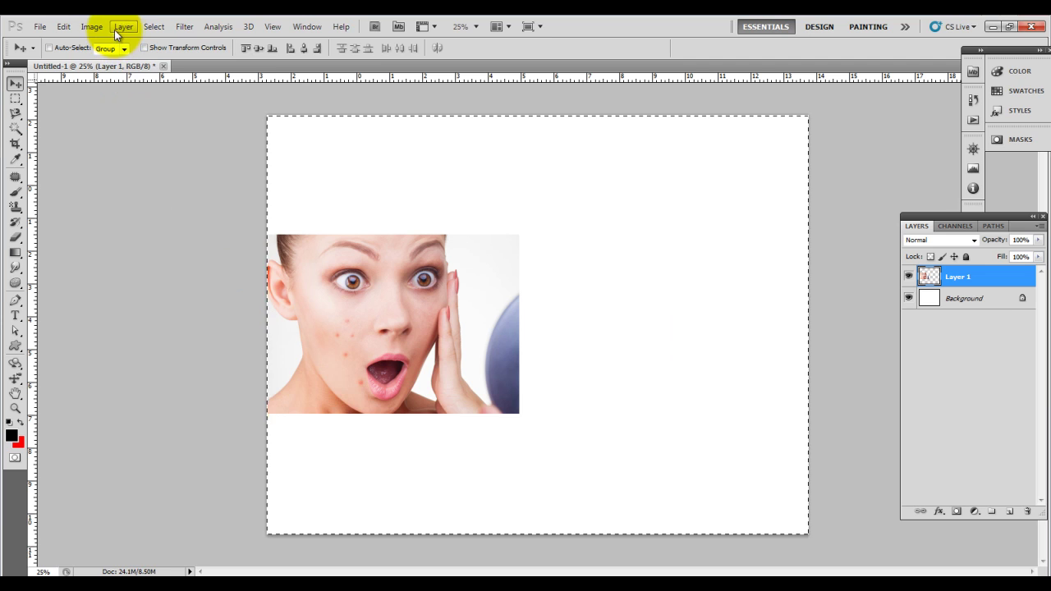
{"action": "left_click", "coordinate": [122, 27]}
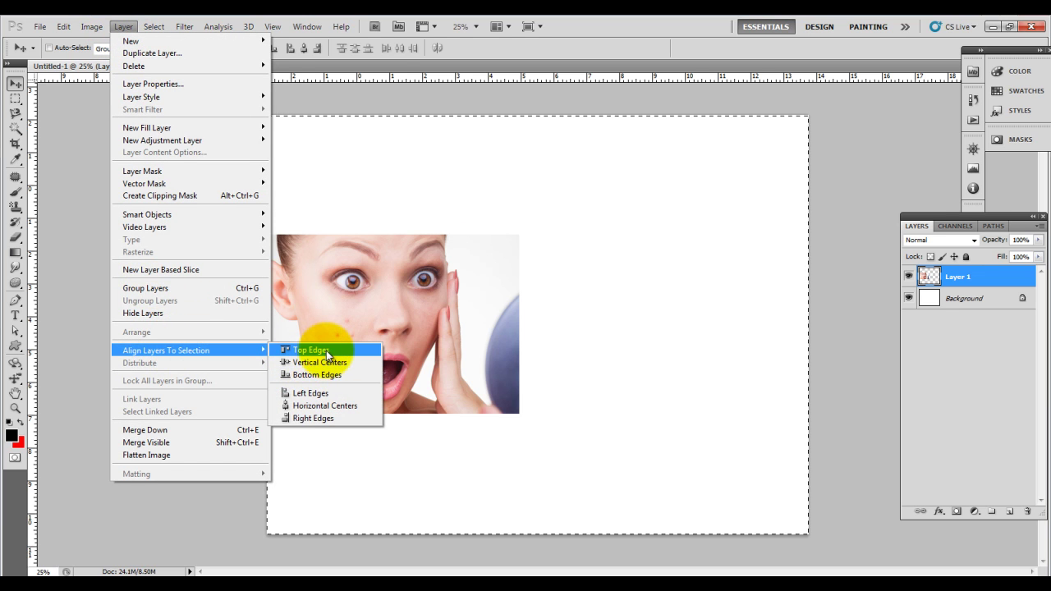
{"action": "left_click", "coordinate": [327, 351]}
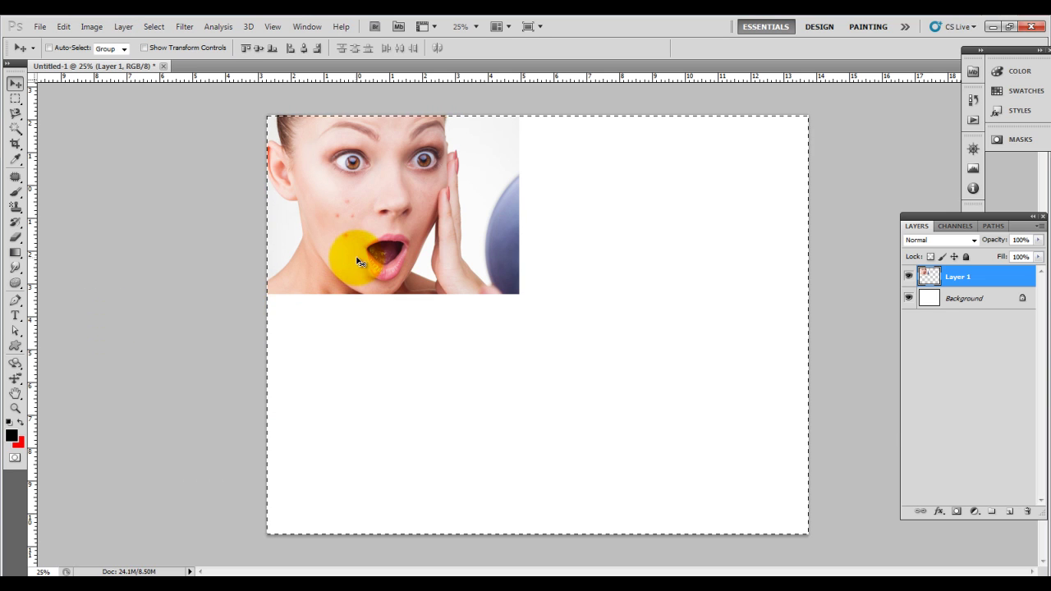
{"action": "left_click_drag", "start_coordinate": [371, 255], "coordinate": [556, 402]}
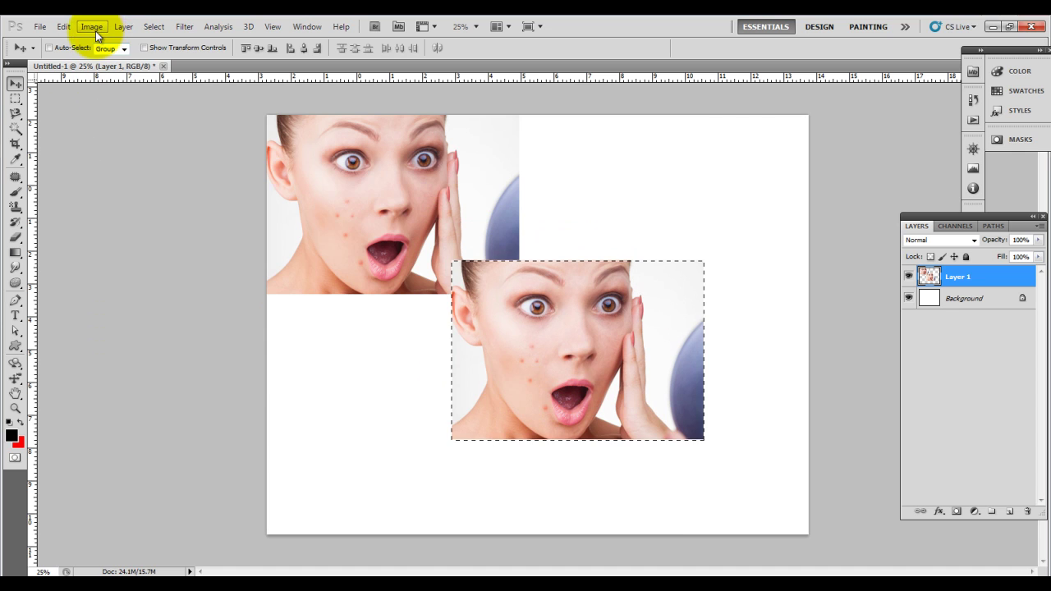
Undo the misaligned duplicate and paste the portrait as a new Layer 2.
{"action": "left_click", "coordinate": [123, 26]}
{"action": "mouse_move", "coordinate": [165, 350]}
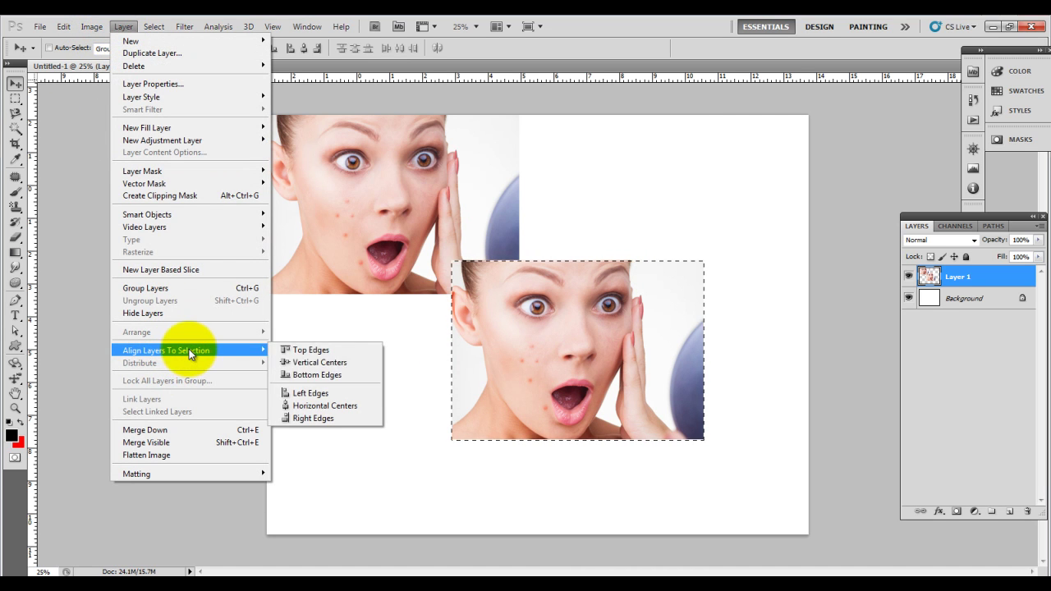
{"action": "left_click", "coordinate": [314, 396]}
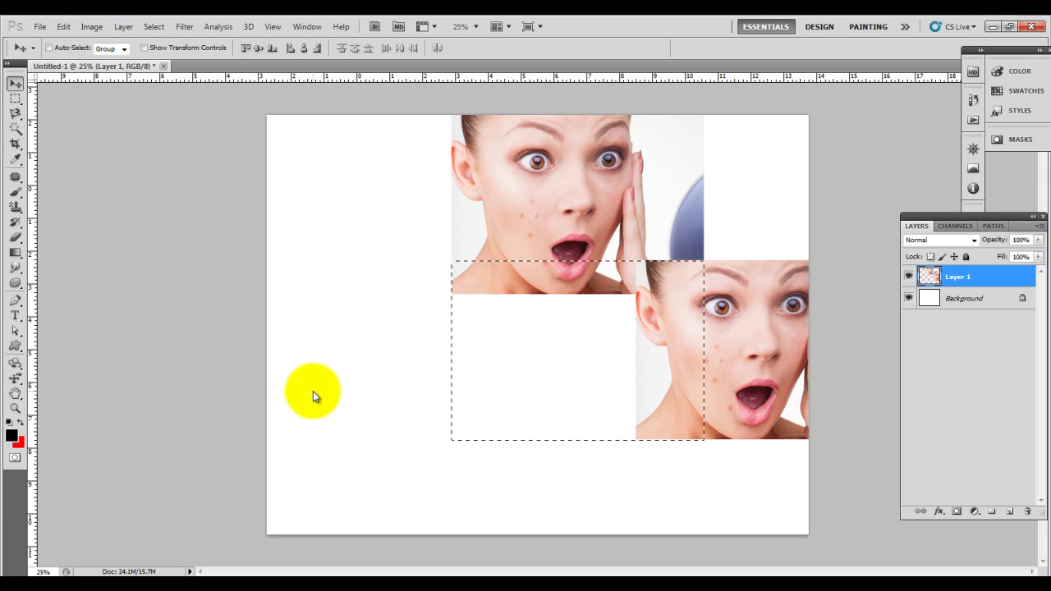
{"action": "key", "text": "ctrl+z"}
{"action": "left_click_drag", "start_coordinate": [486, 335], "coordinate": [462, 371]}
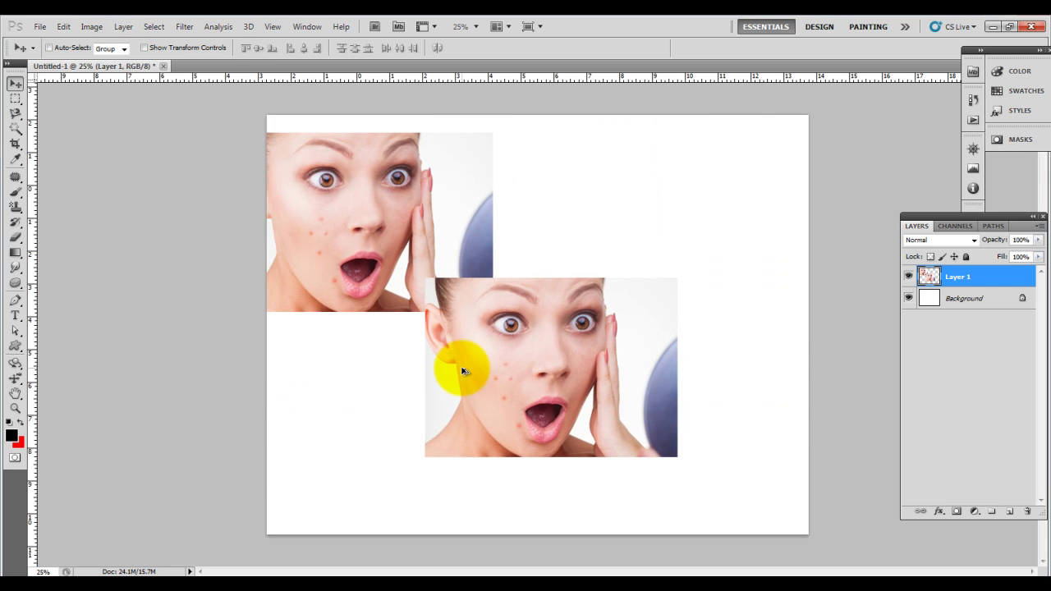
{"action": "key", "text": "ctrl+z"}
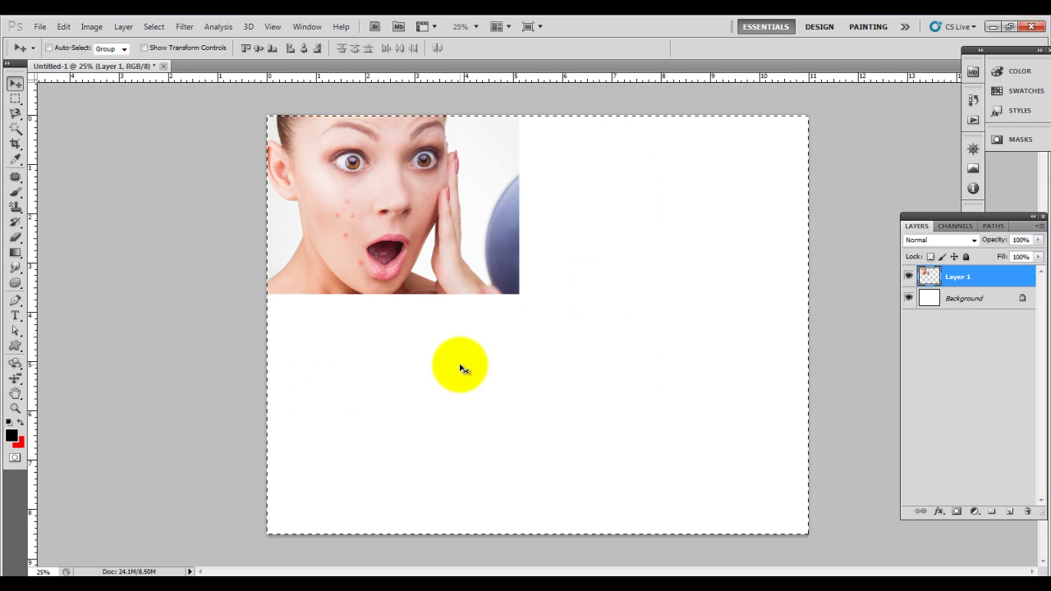
{"action": "key", "text": "ctrl+v"}
Enlarge the pasted portrait with Free Transform to match the first copy.
{"action": "key", "text": "ctrl+t"}
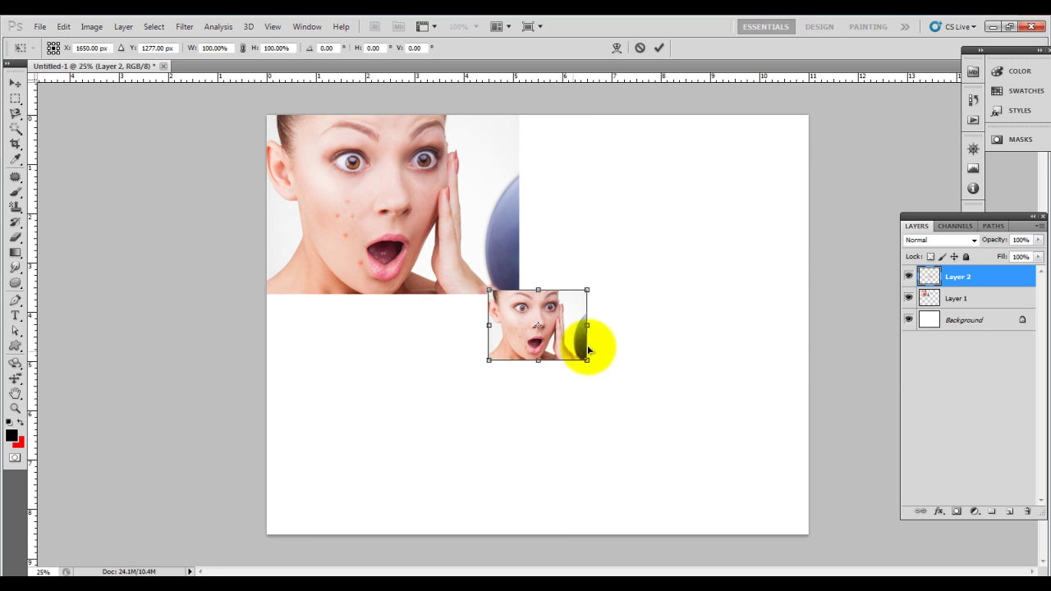
{"action": "left_click_drag", "start_coordinate": [587, 290], "coordinate": [686, 263]}
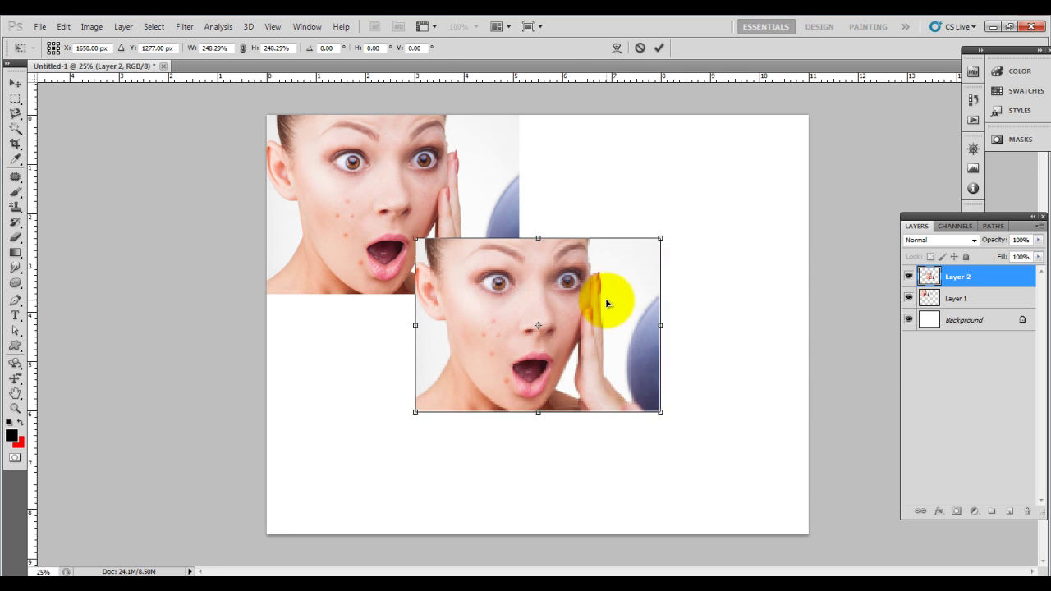
{"action": "key", "text": "Return"}
{"action": "left_click", "coordinate": [123, 26]}
{"action": "mouse_move", "coordinate": [137, 332]}
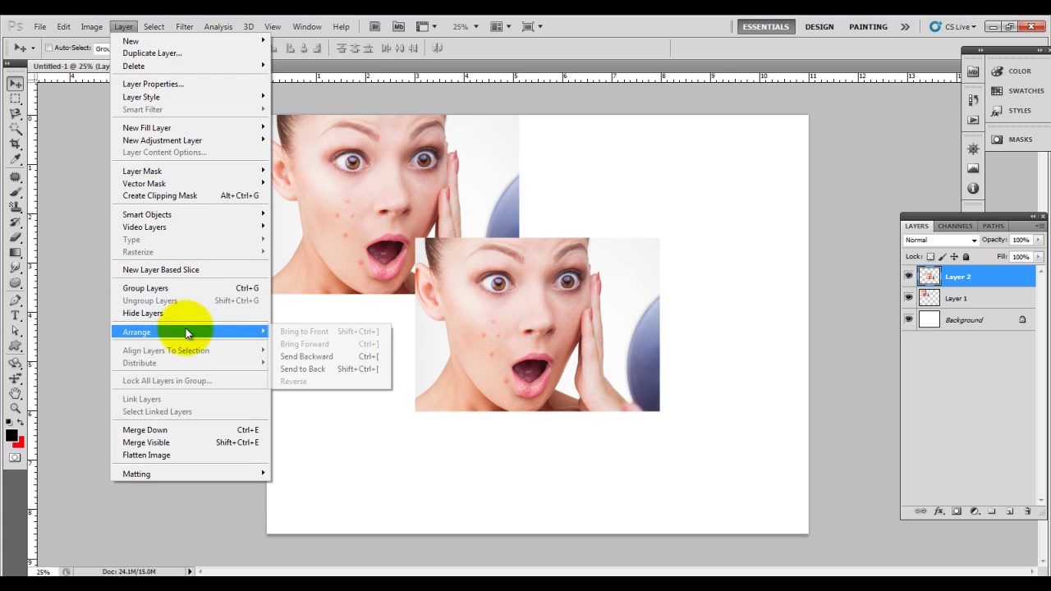
{"action": "left_click", "coordinate": [298, 306]}
Select the whole canvas and align the second portrait to its top and right edges.
{"action": "key", "text": "ctrl+a"}
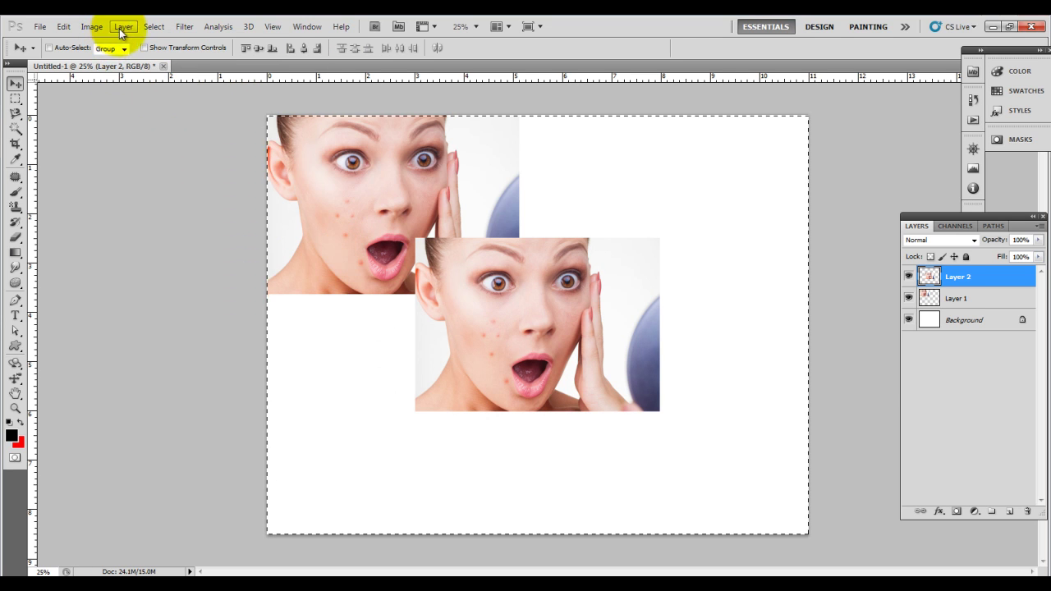
{"action": "left_click", "coordinate": [123, 26]}
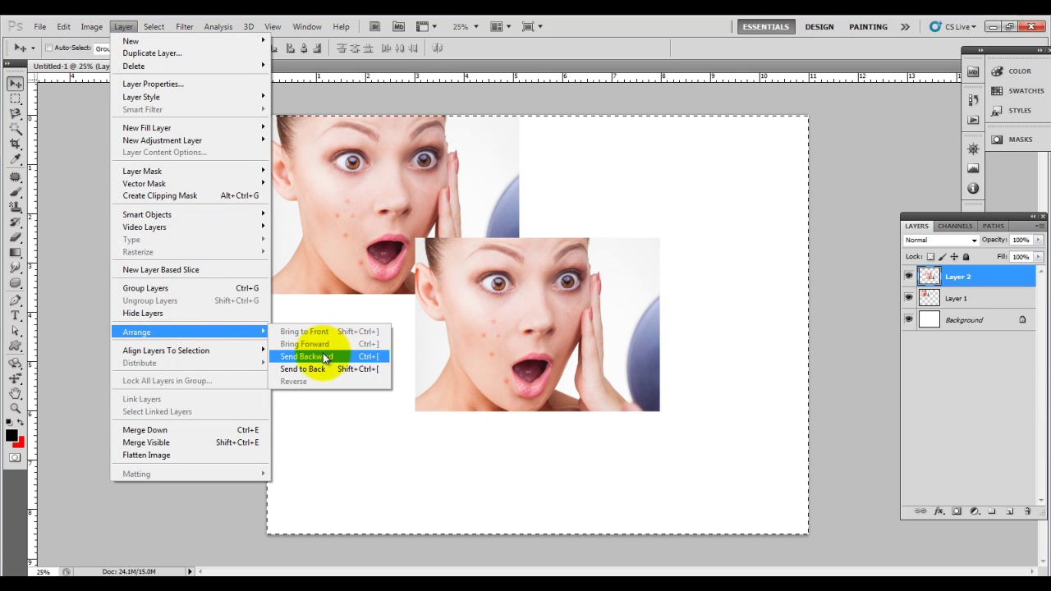
{"action": "mouse_move", "coordinate": [166, 350]}
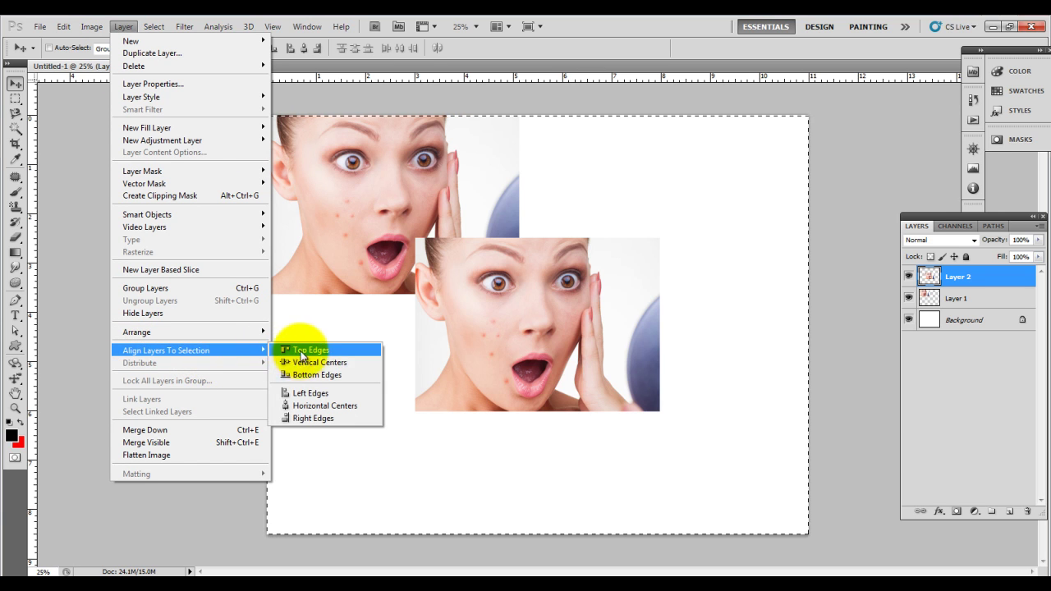
{"action": "left_click", "coordinate": [323, 353]}
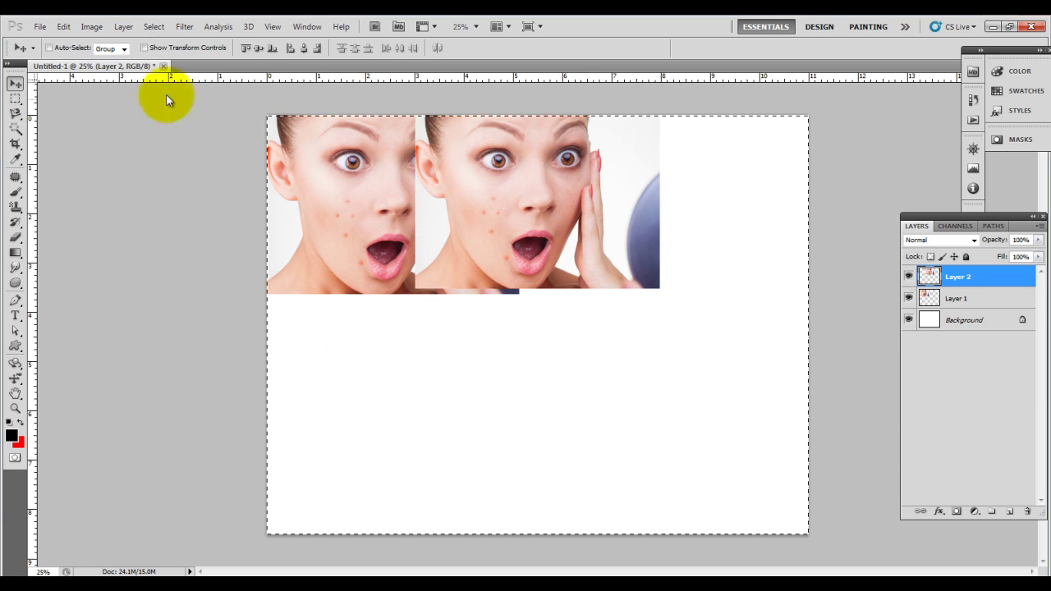
{"action": "left_click", "coordinate": [124, 26]}
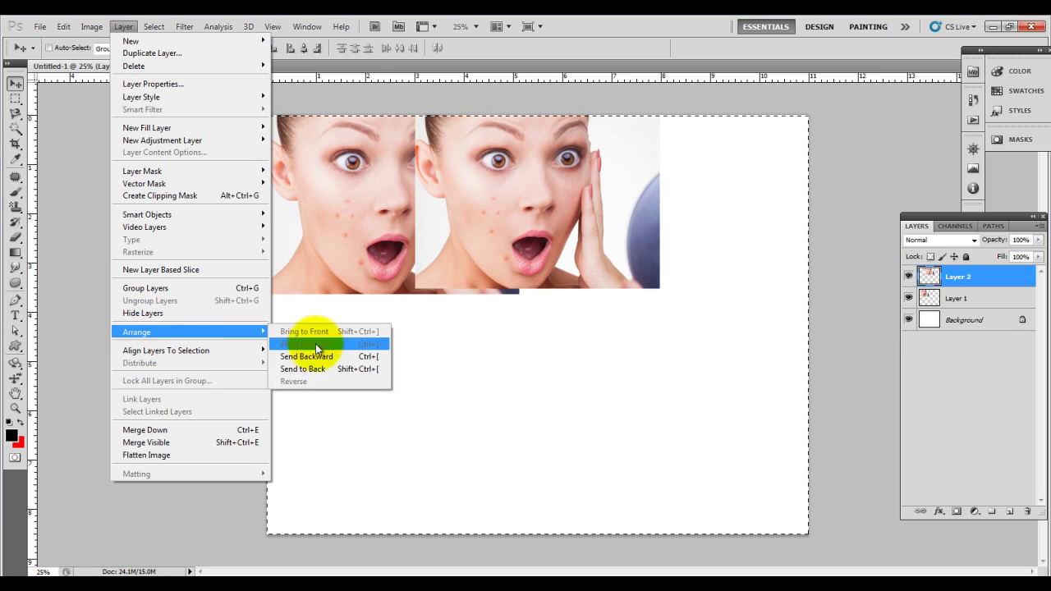
{"action": "mouse_move", "coordinate": [166, 351]}
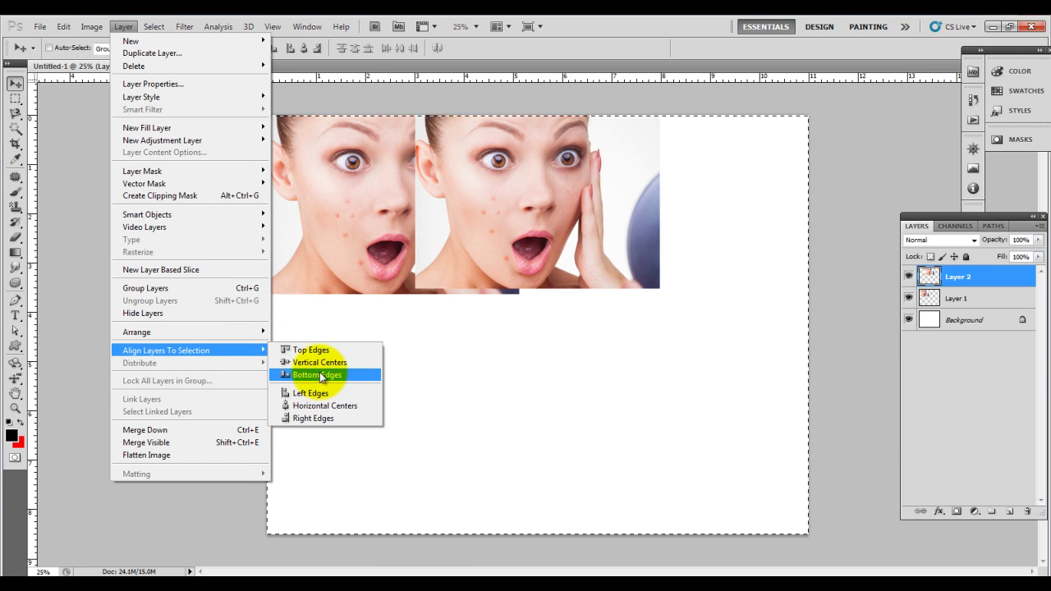
{"action": "left_click", "coordinate": [325, 417]}
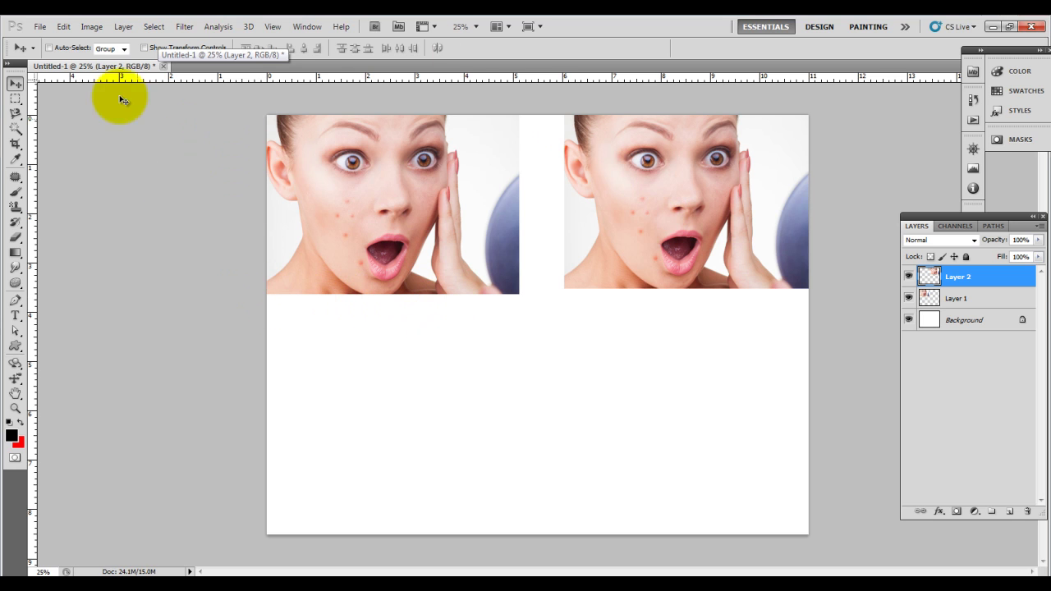
{"action": "left_click", "coordinate": [123, 27]}
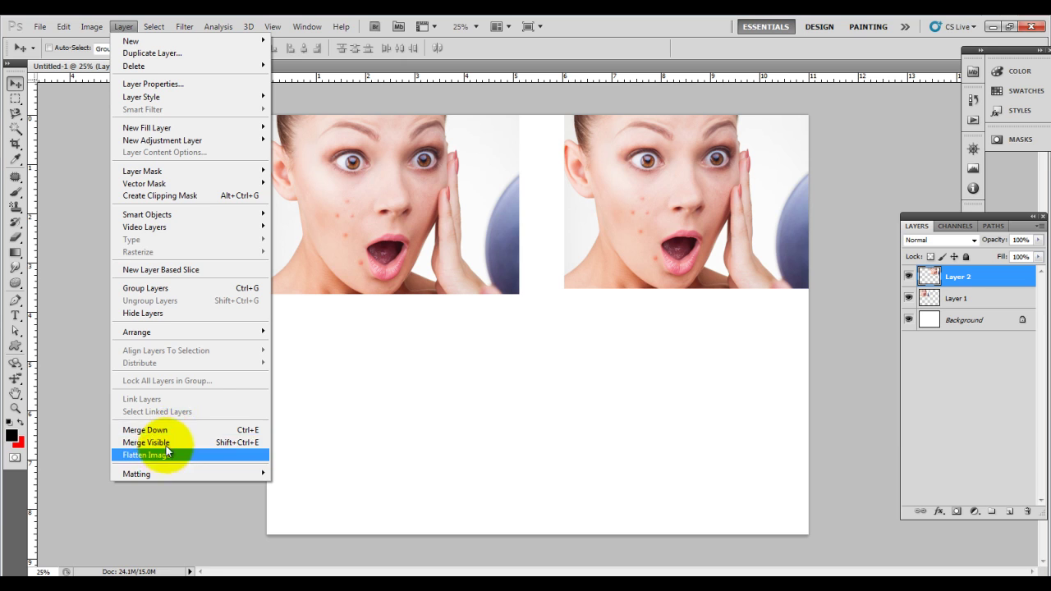
Merge Layer 1 down into the Background.
{"action": "left_click", "coordinate": [973, 299]}
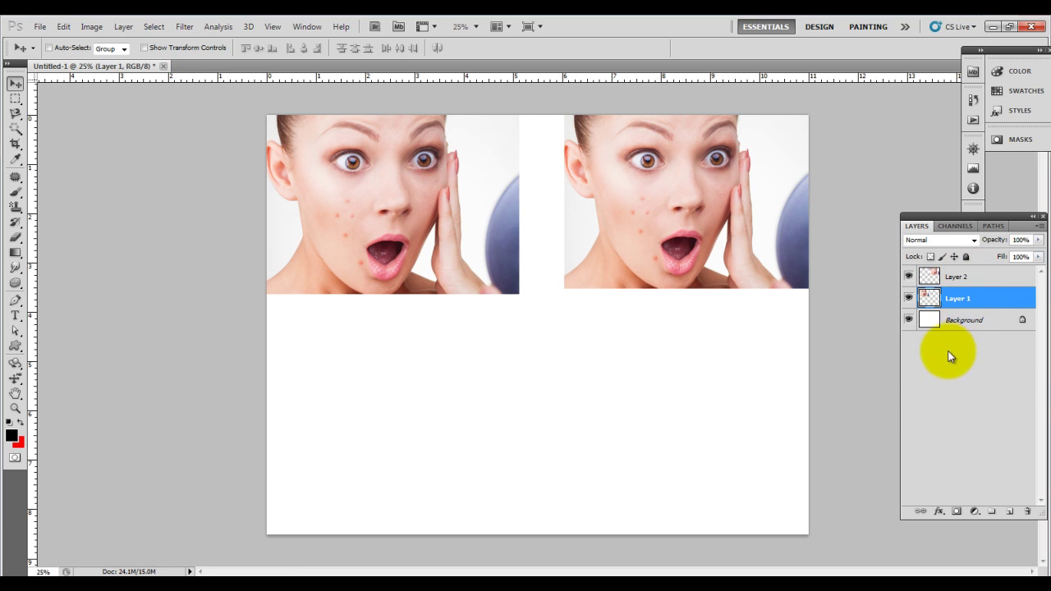
{"action": "left_click", "coordinate": [93, 29]}
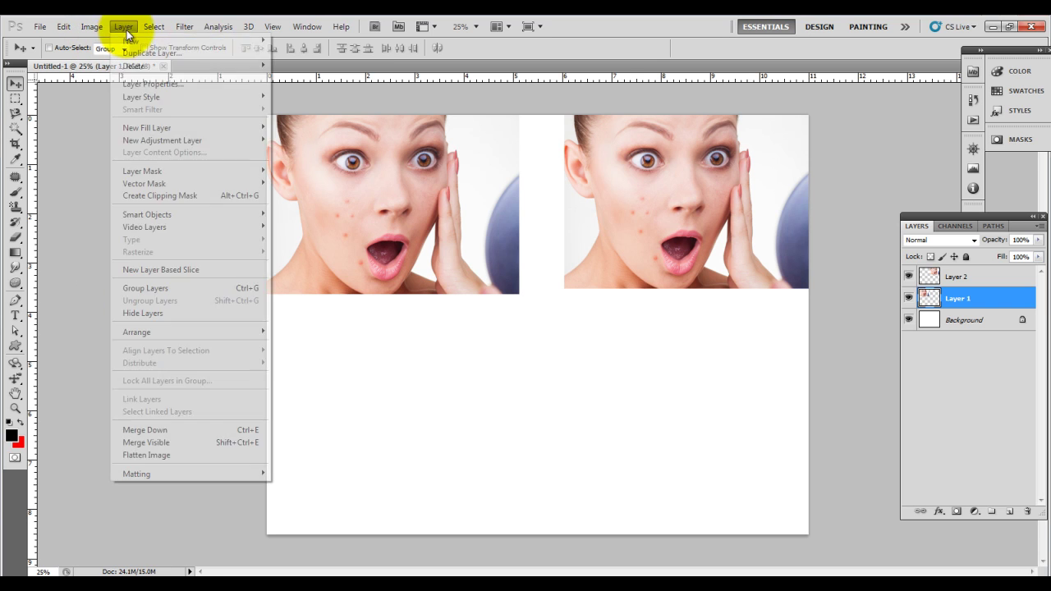
{"action": "left_click", "coordinate": [203, 432]}
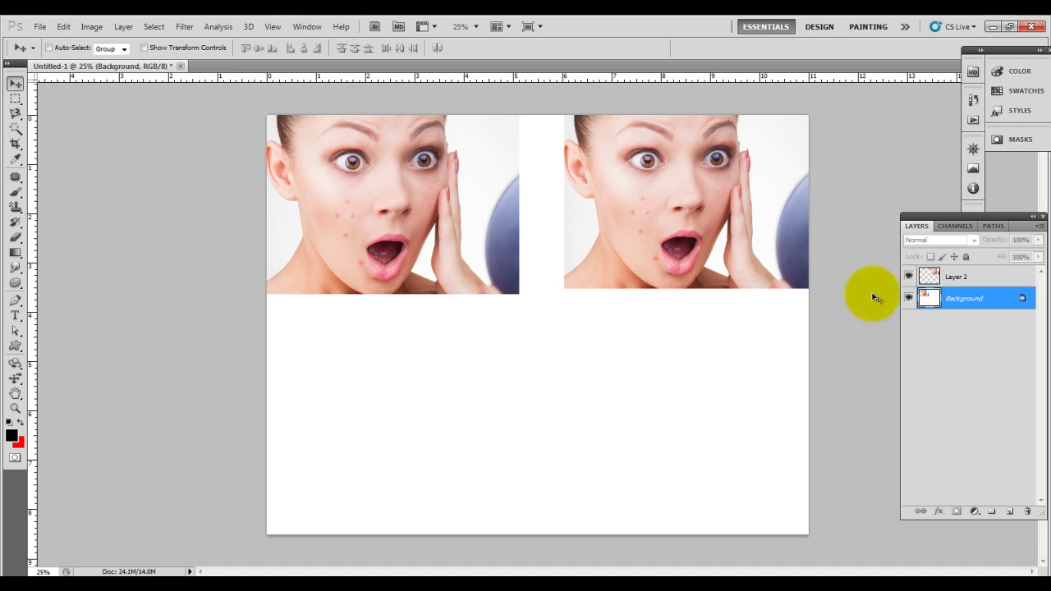
{"action": "left_click", "coordinate": [95, 27]}
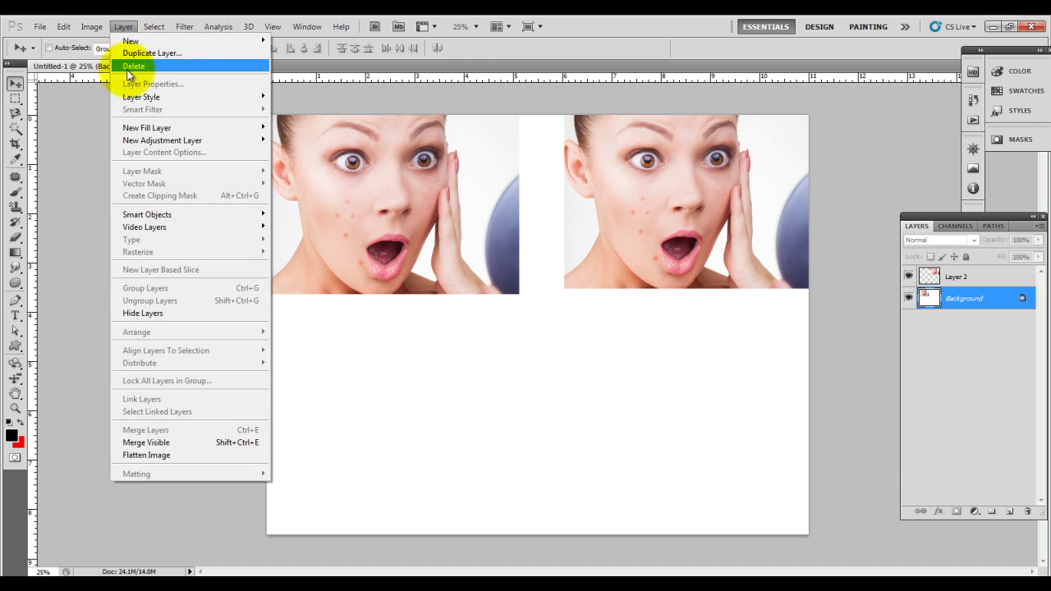
Merge Layer 2 down into the Background, leaving a single layer.
{"action": "left_click", "coordinate": [1019, 398]}
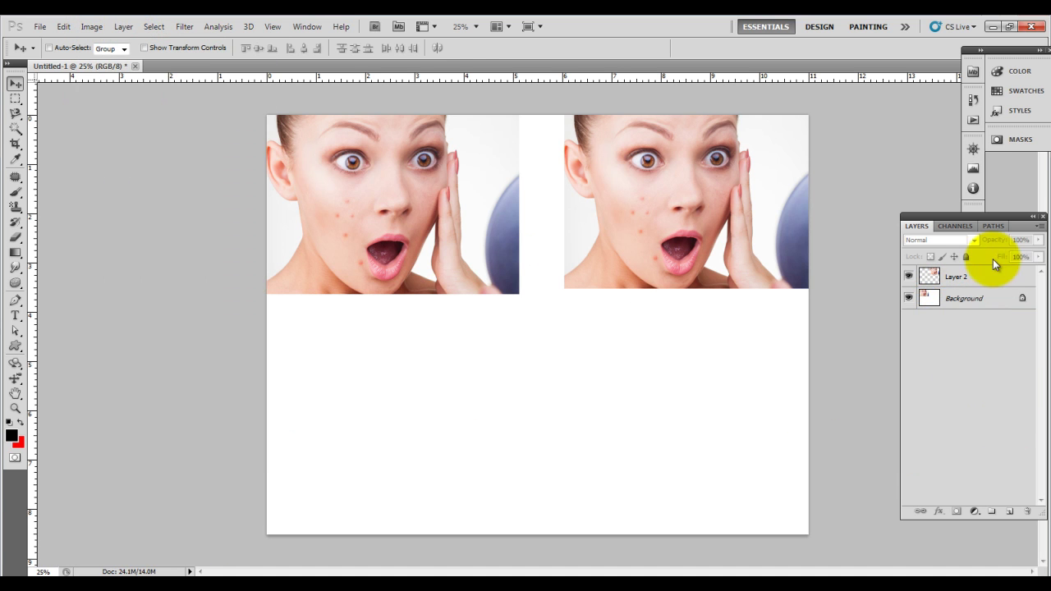
{"action": "left_click", "coordinate": [986, 277]}
{"action": "left_click", "coordinate": [123, 27]}
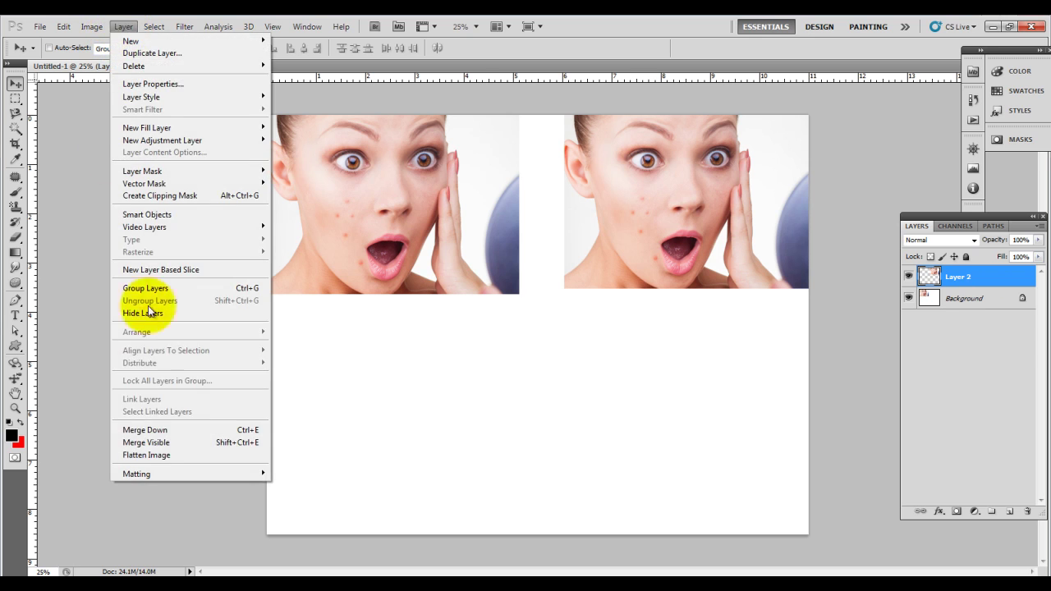
{"action": "left_click", "coordinate": [165, 442]}
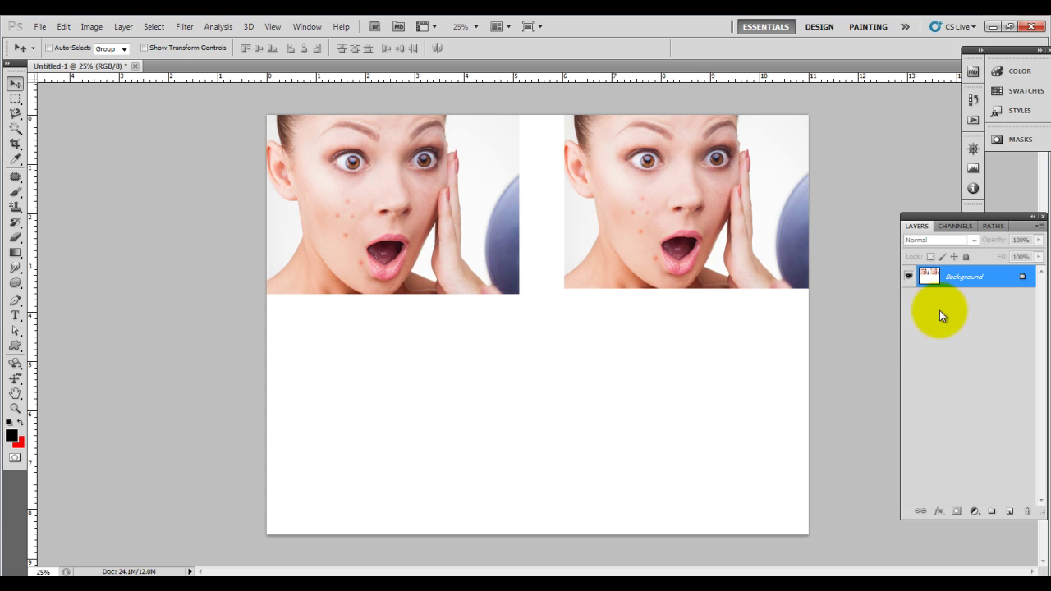
{"action": "left_click", "coordinate": [120, 27]}
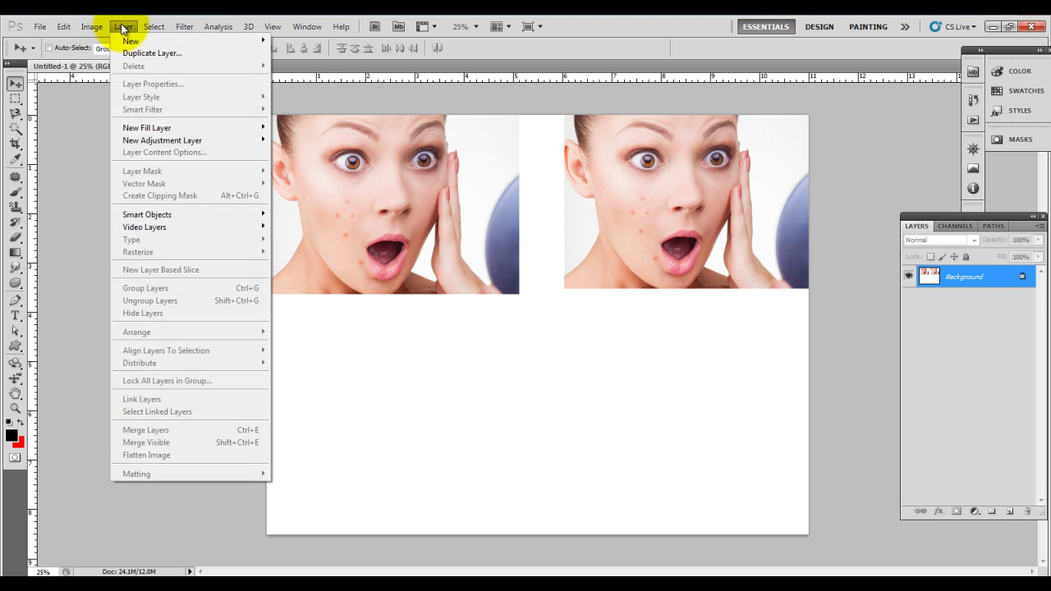
{"action": "left_click", "coordinate": [103, 33]}
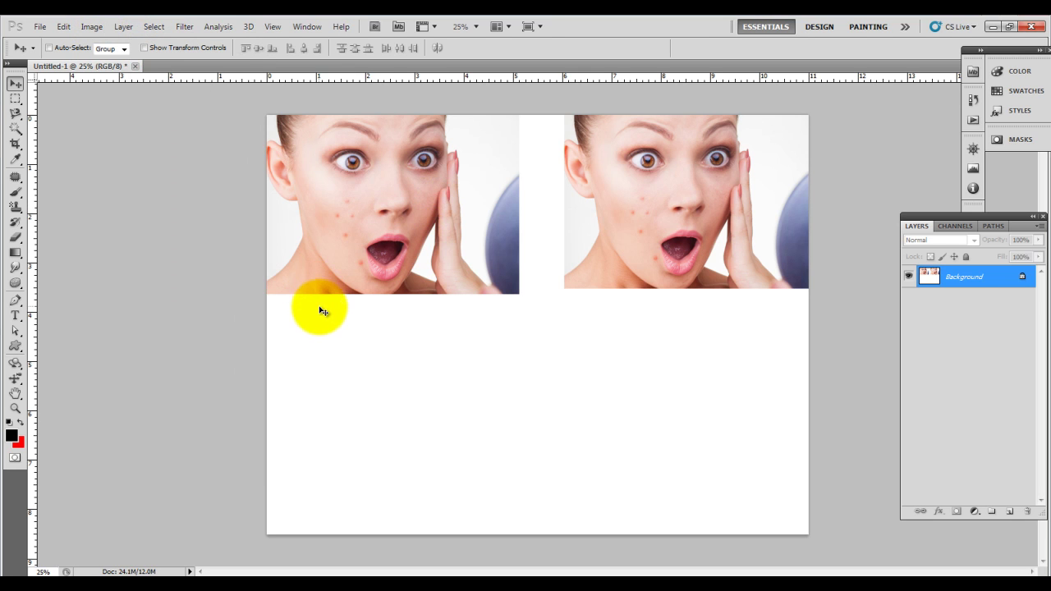
{"action": "left_click", "coordinate": [125, 28]}
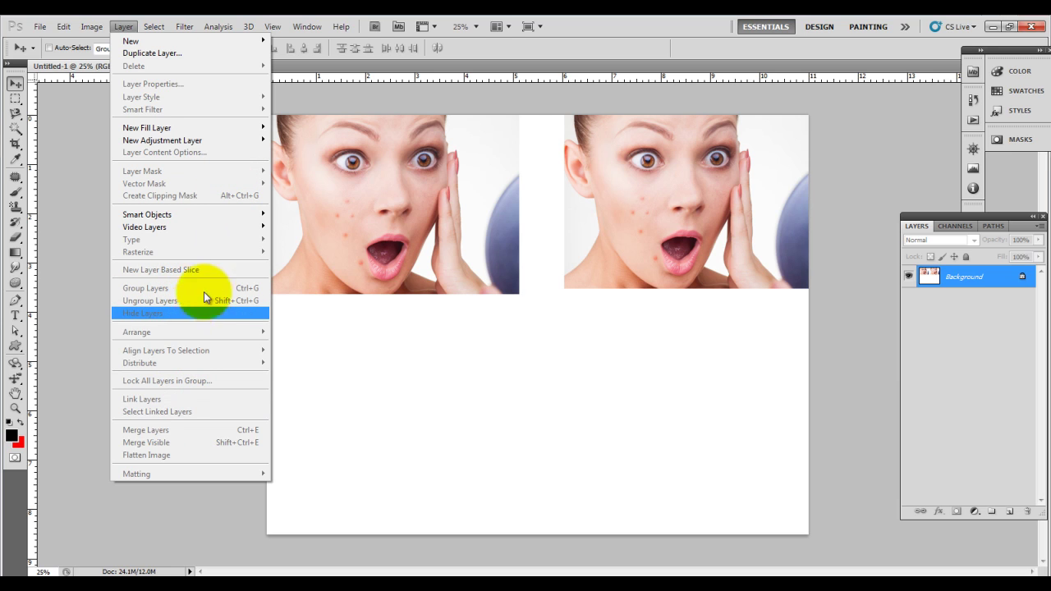
{"action": "left_click", "coordinate": [450, 276]}
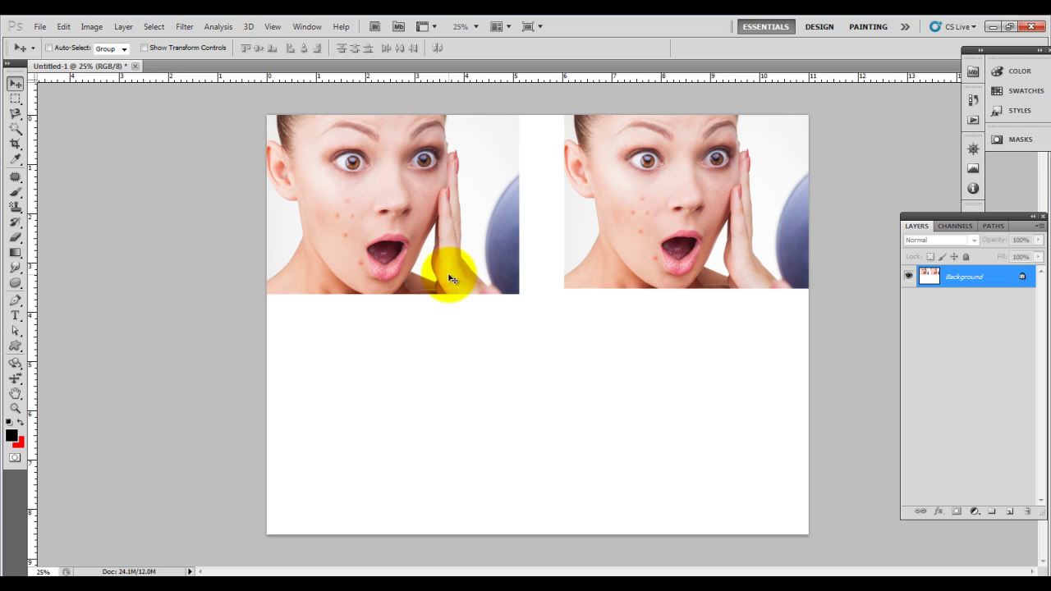